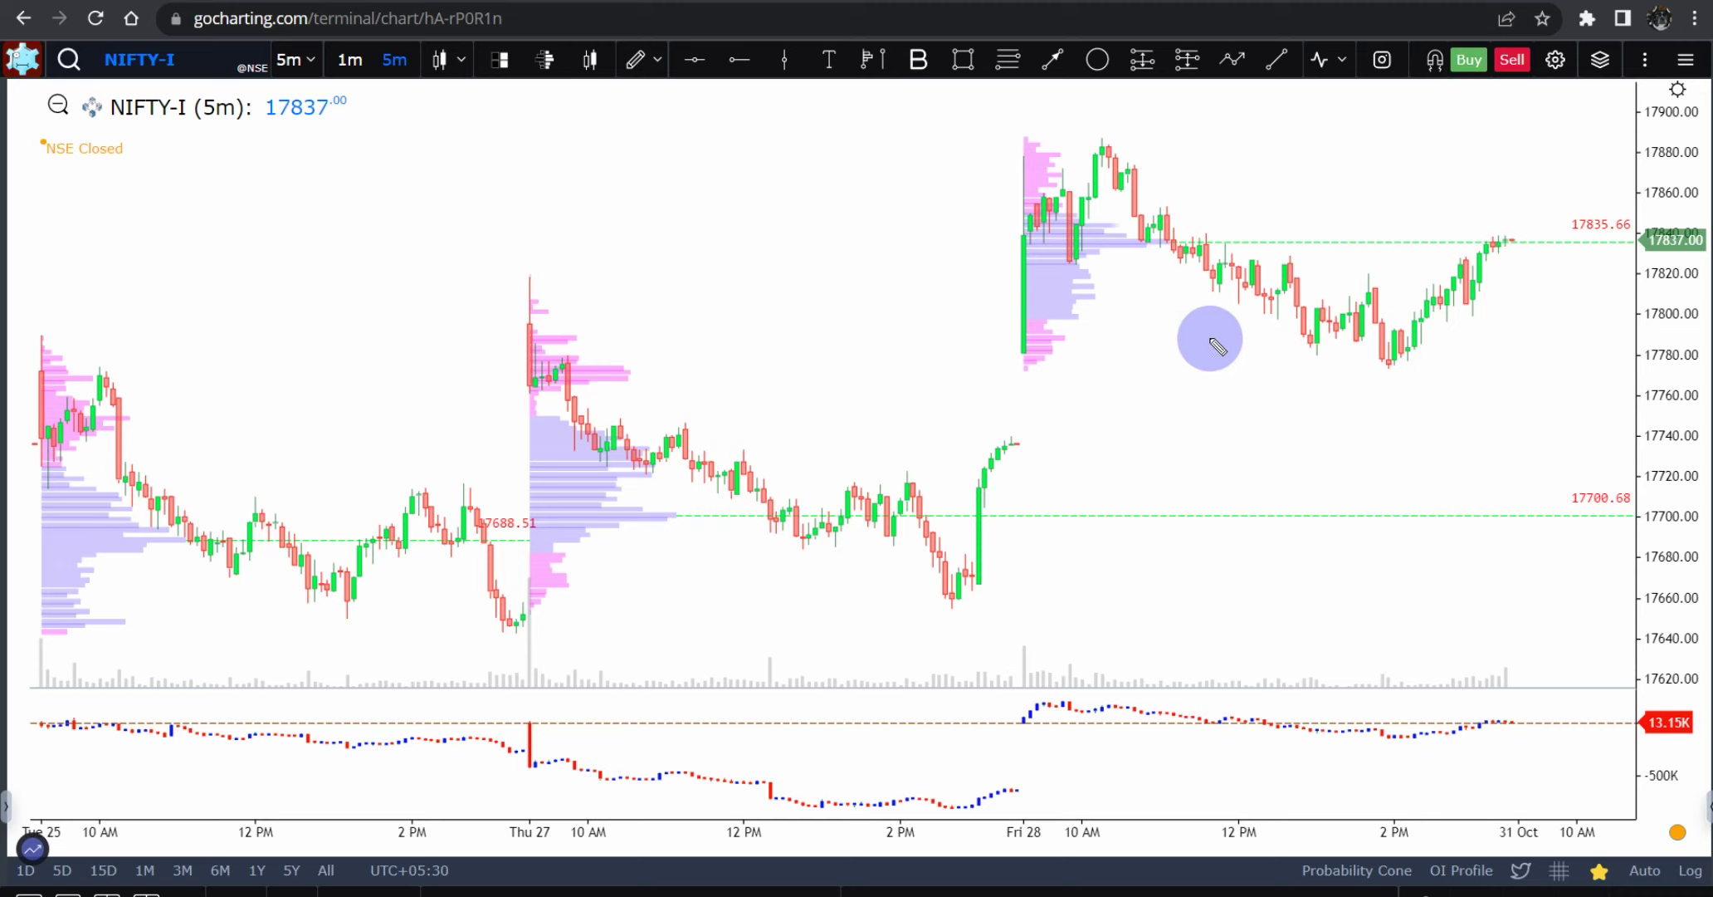
Trace Friday 28's initial rise and subsequent fall with a freehand arrow on the 5-minute NIFTY-I chart and erase it.
mouse_move(1034, 264)
mouse_down()
mouse_move(1101, 187)
mouse_move(1361, 357)
mouse_move(1333, 321)
mouse_move(1373, 363)
mouse_move(1333, 360)
mouse_up()
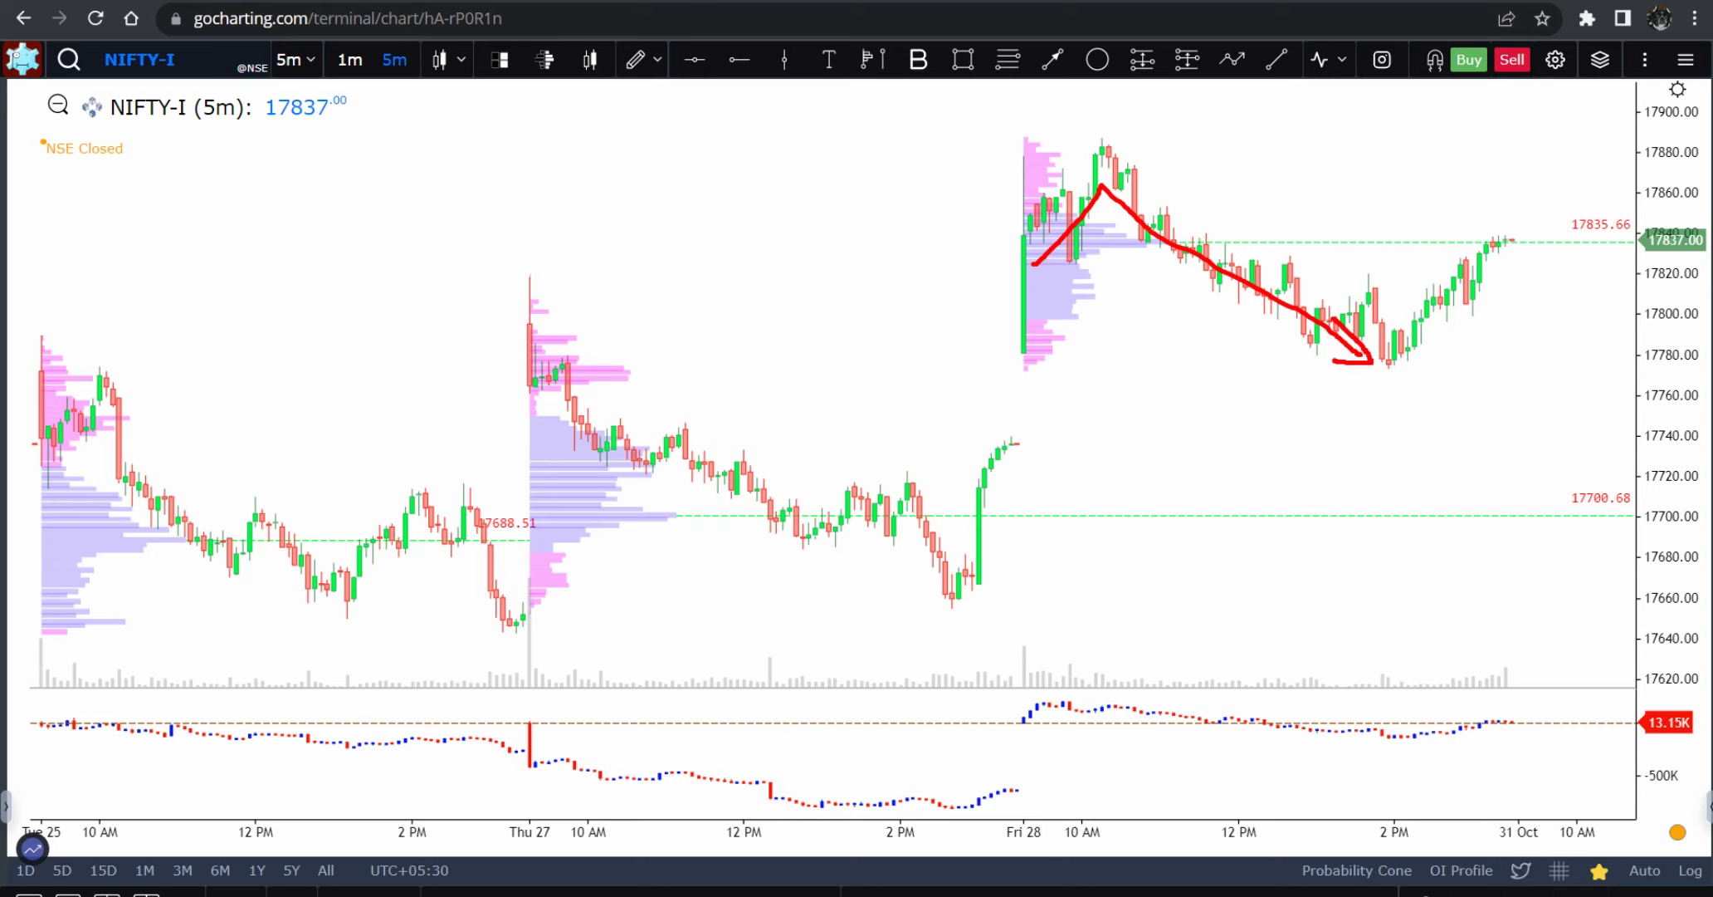
drag(985, 153, 1448, 410)
key(Escape)
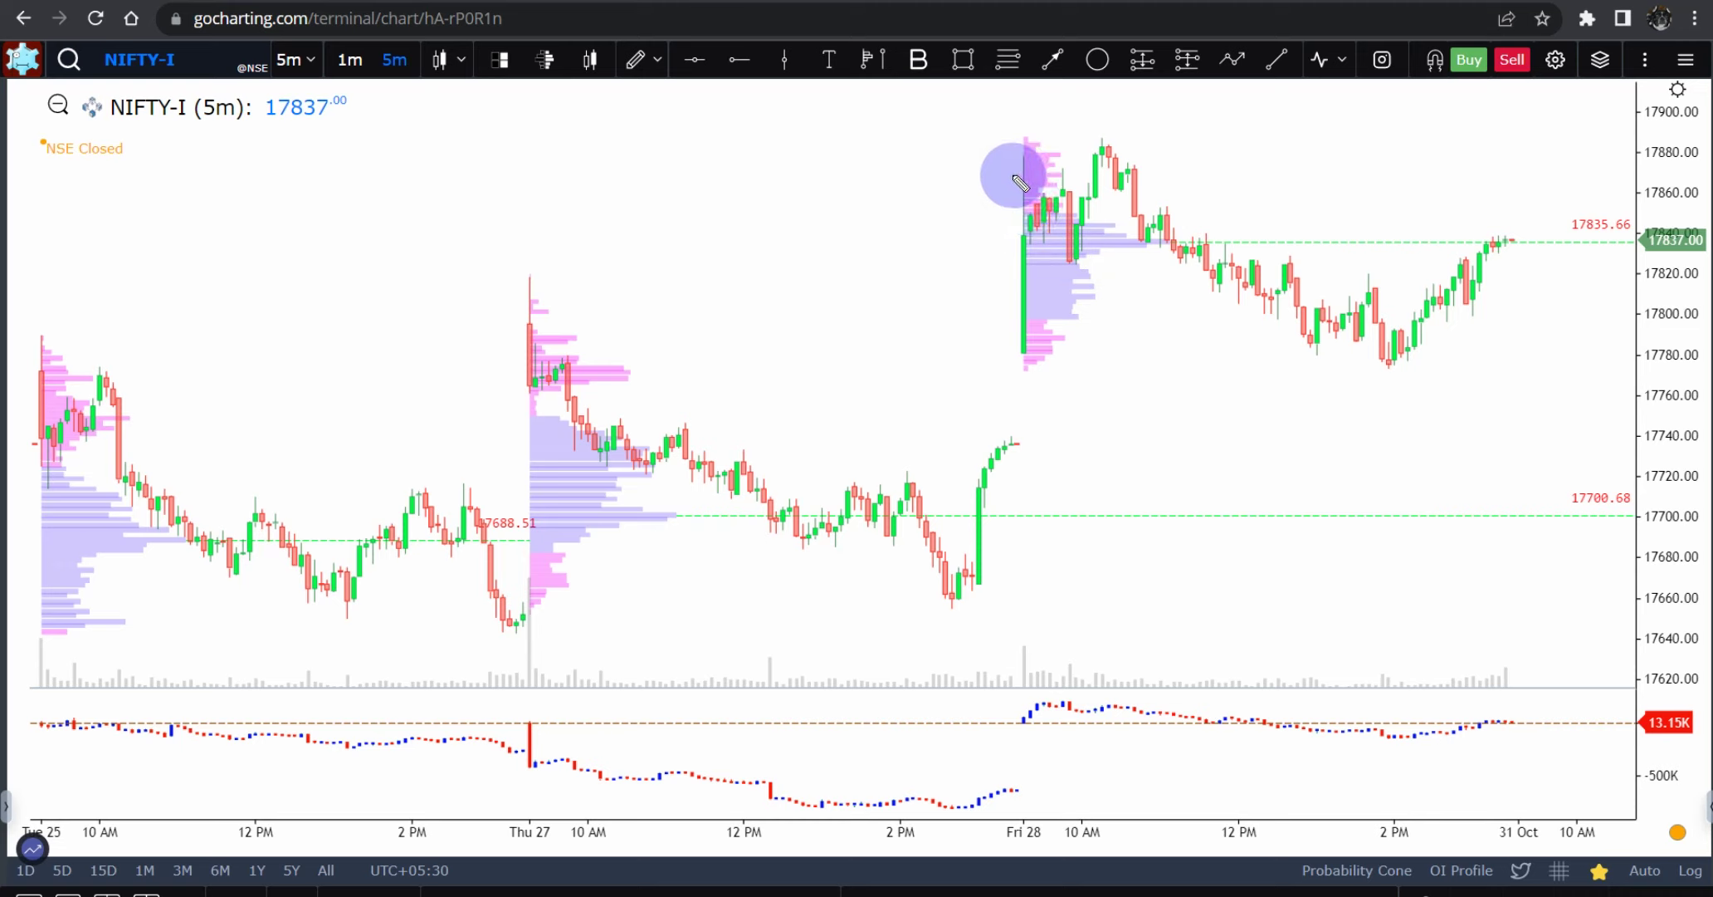
Mark Friday 28's resistance near 17870 freehand, sketch the price swings beneath it, and erase the marks.
mouse_move(1019, 181)
mouse_down()
mouse_move(1173, 176)
mouse_move(1068, 178)
mouse_up()
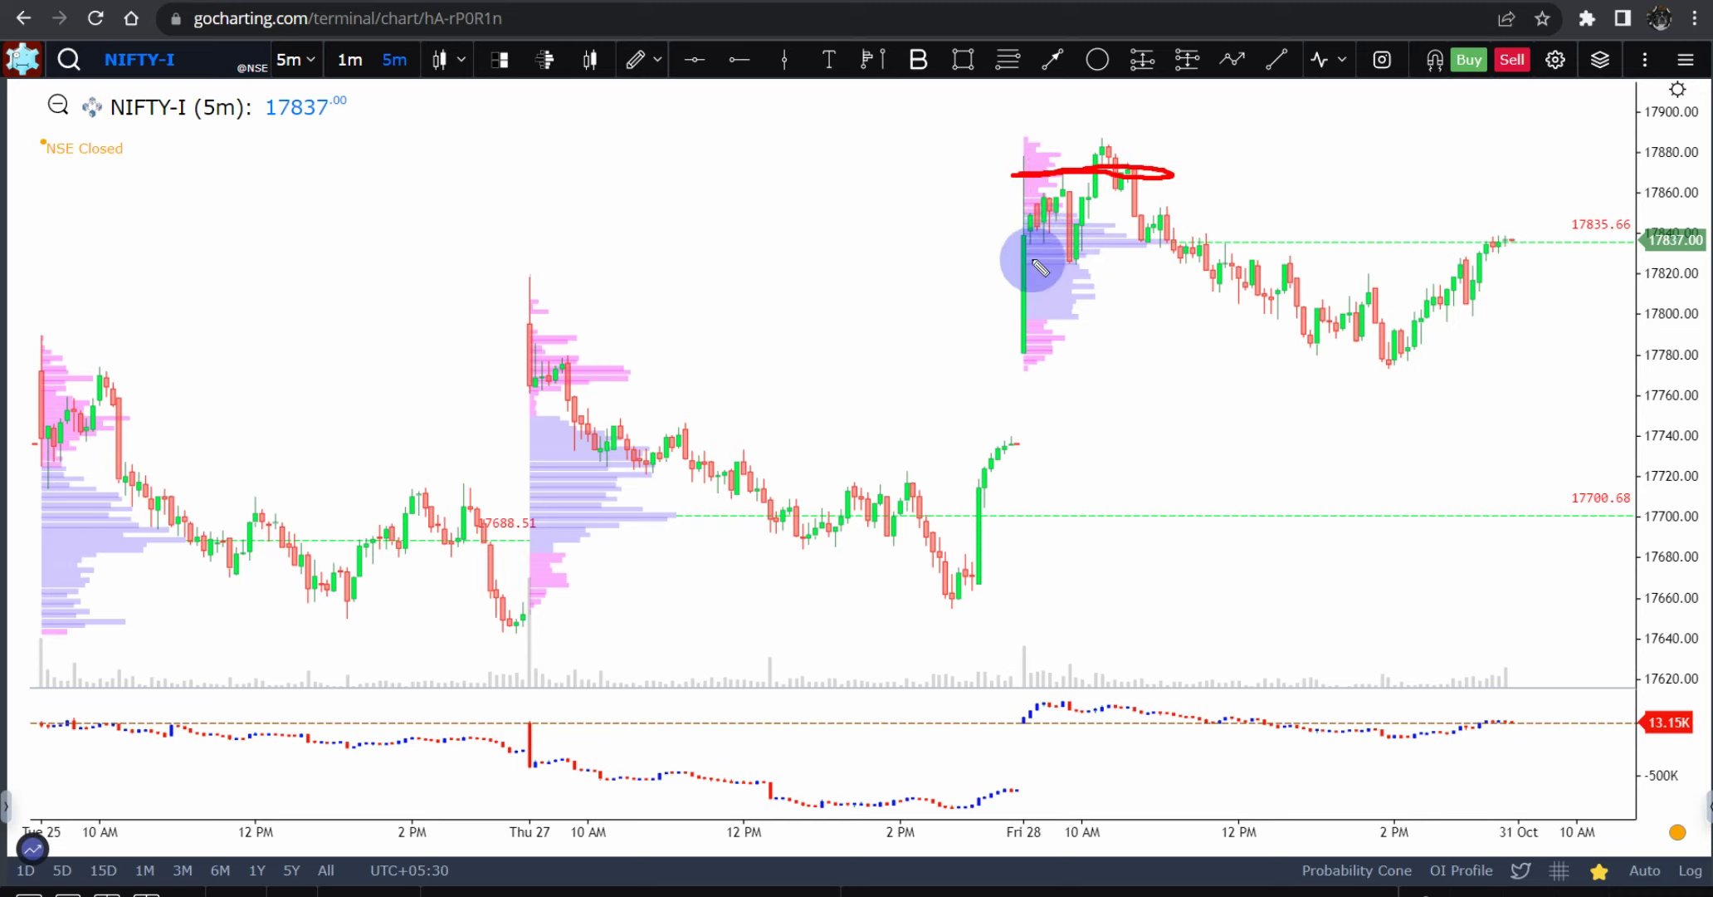
mouse_move(1032, 260)
mouse_down()
mouse_move(1086, 190)
mouse_move(1084, 266)
mouse_move(1058, 274)
mouse_move(1040, 236)
mouse_move(1065, 187)
mouse_move(1087, 234)
mouse_move(1112, 159)
mouse_move(1156, 251)
mouse_move(1168, 220)
mouse_move(1200, 260)
mouse_up()
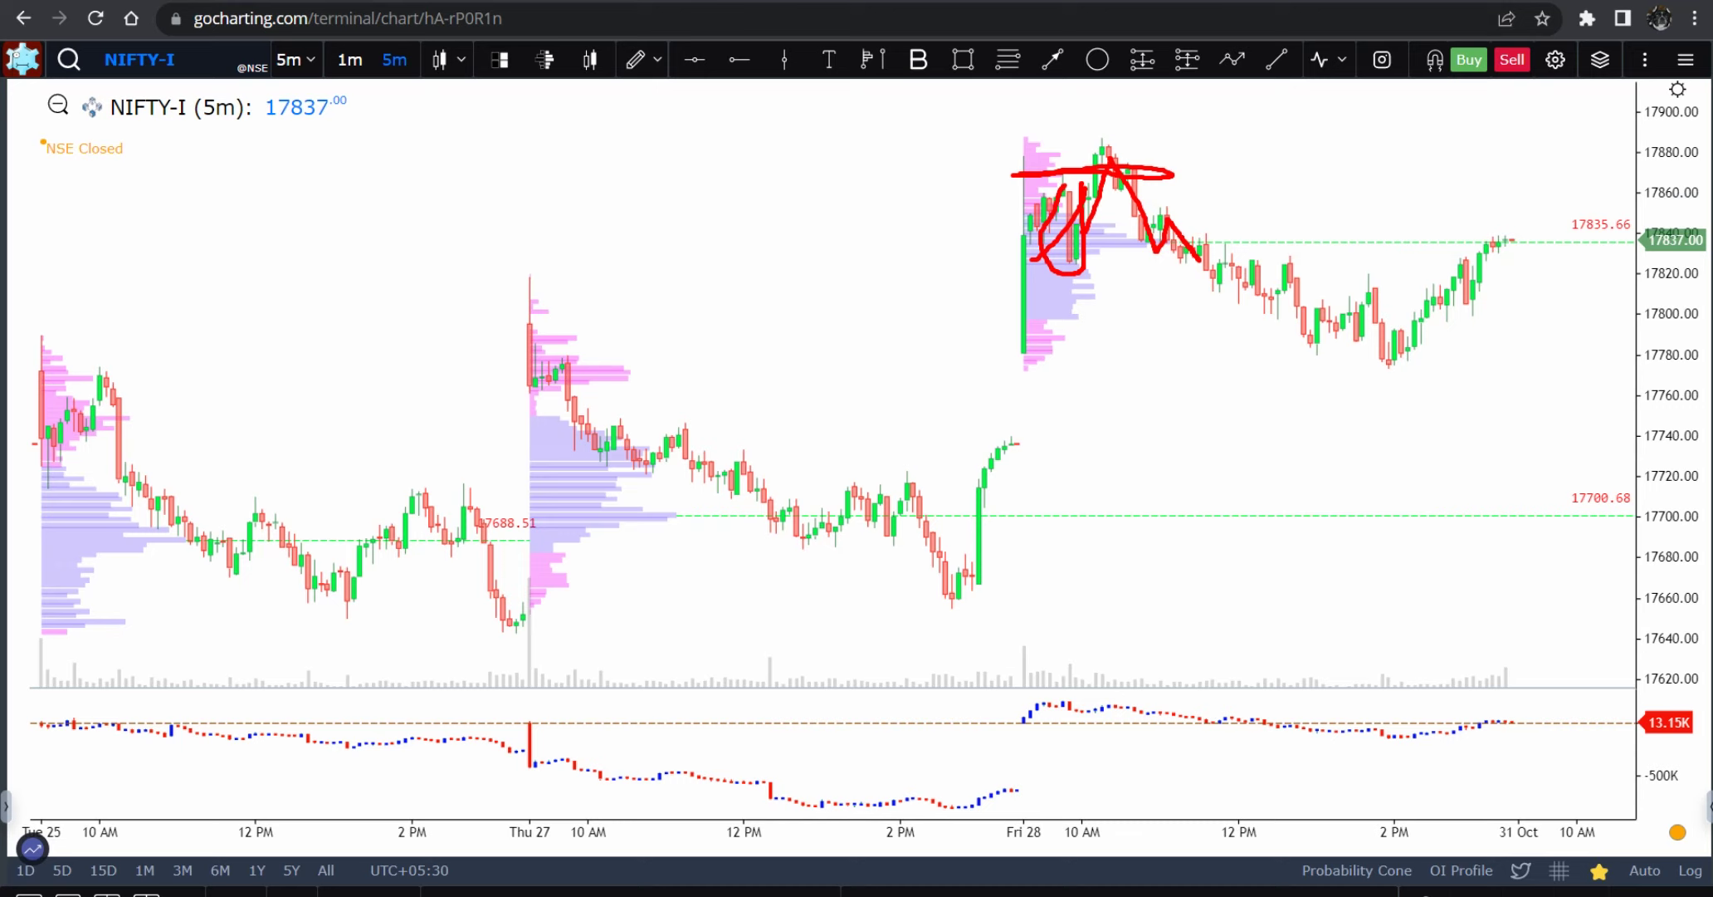
mouse_move(989, 138)
mouse_down()
mouse_move(1197, 322)
mouse_move(1431, 343)
mouse_up()
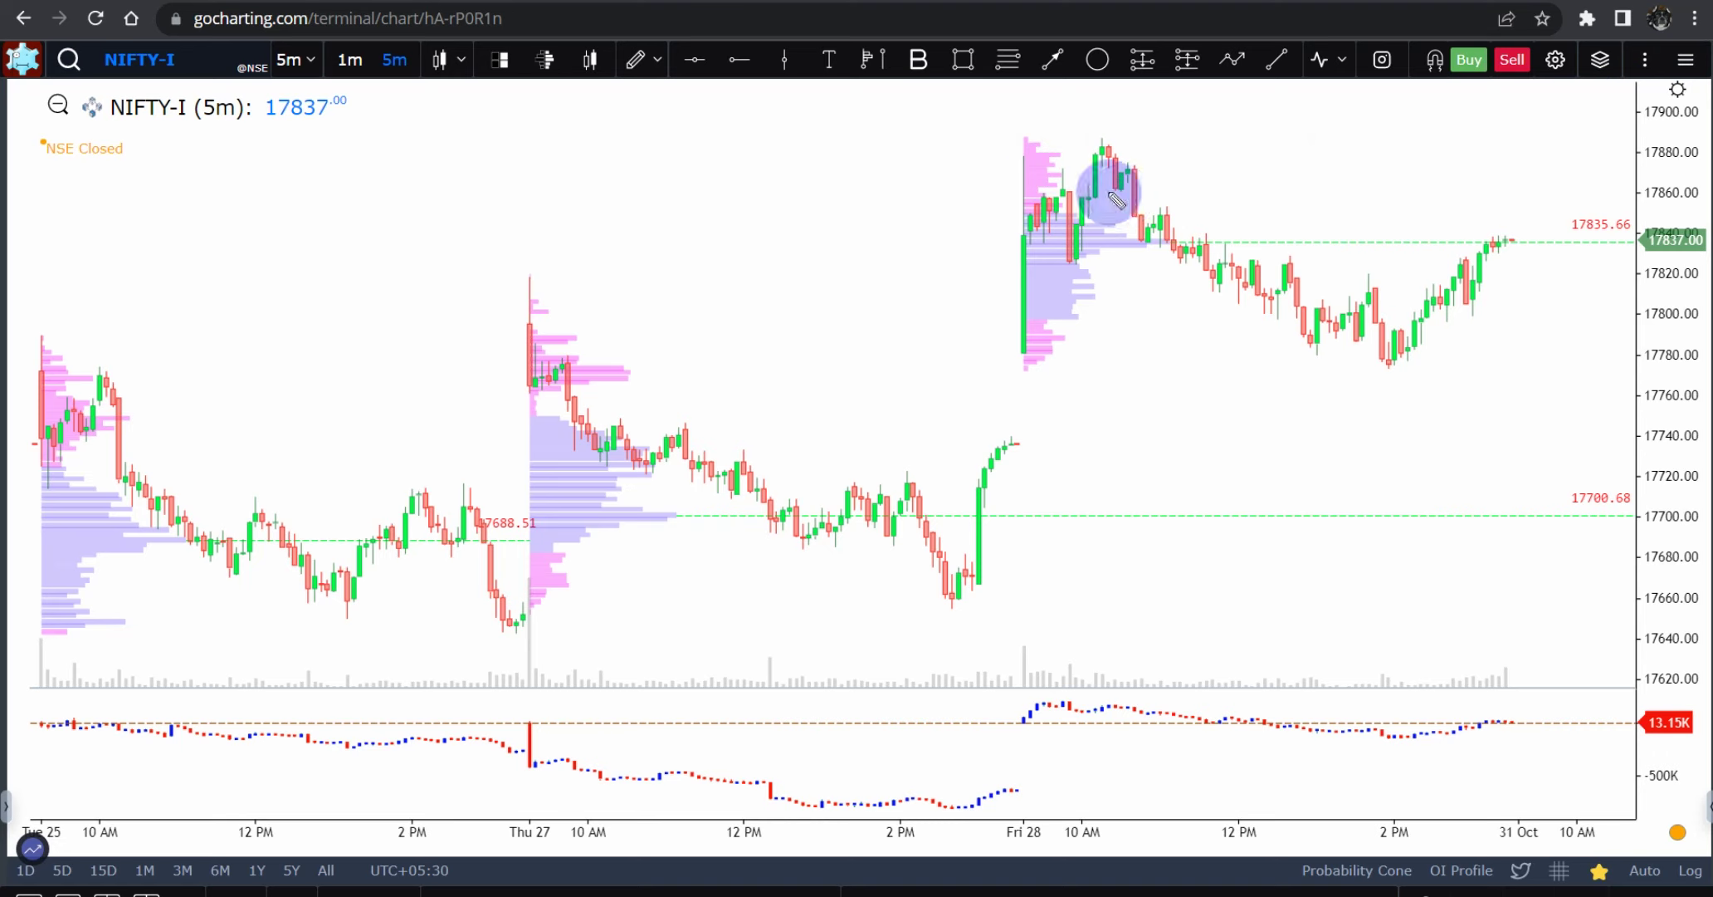
mouse_move(1004, 169)
mouse_down()
mouse_move(1190, 174)
mouse_move(1144, 157)
mouse_move(1017, 173)
mouse_up()
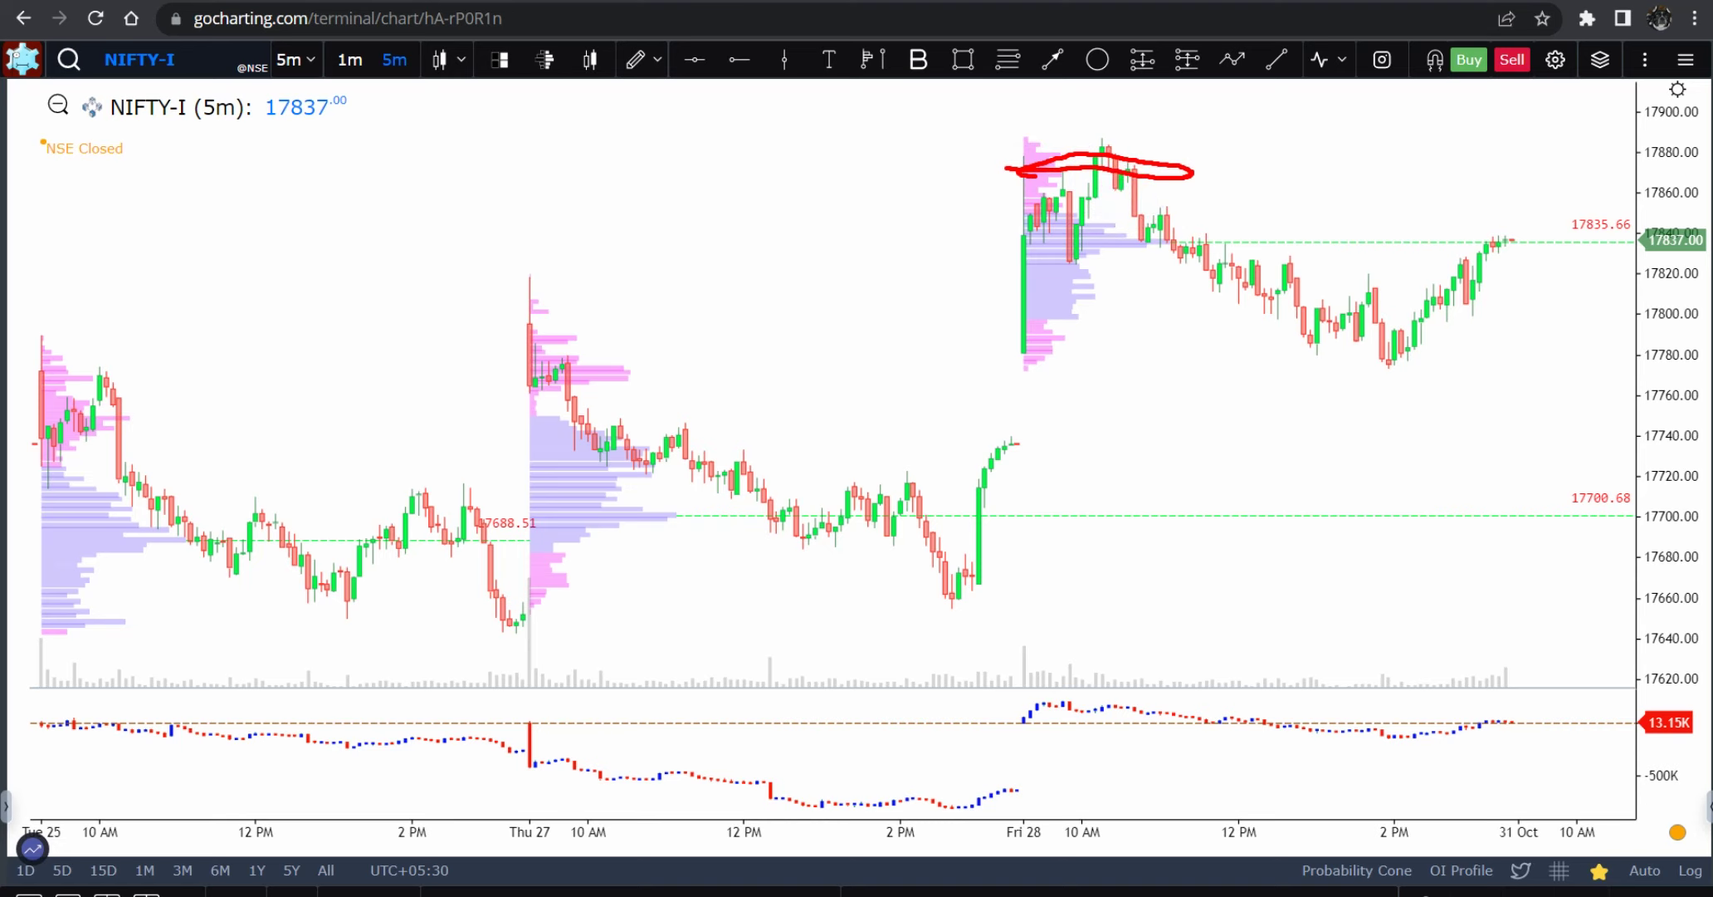
drag(951, 132, 1277, 215)
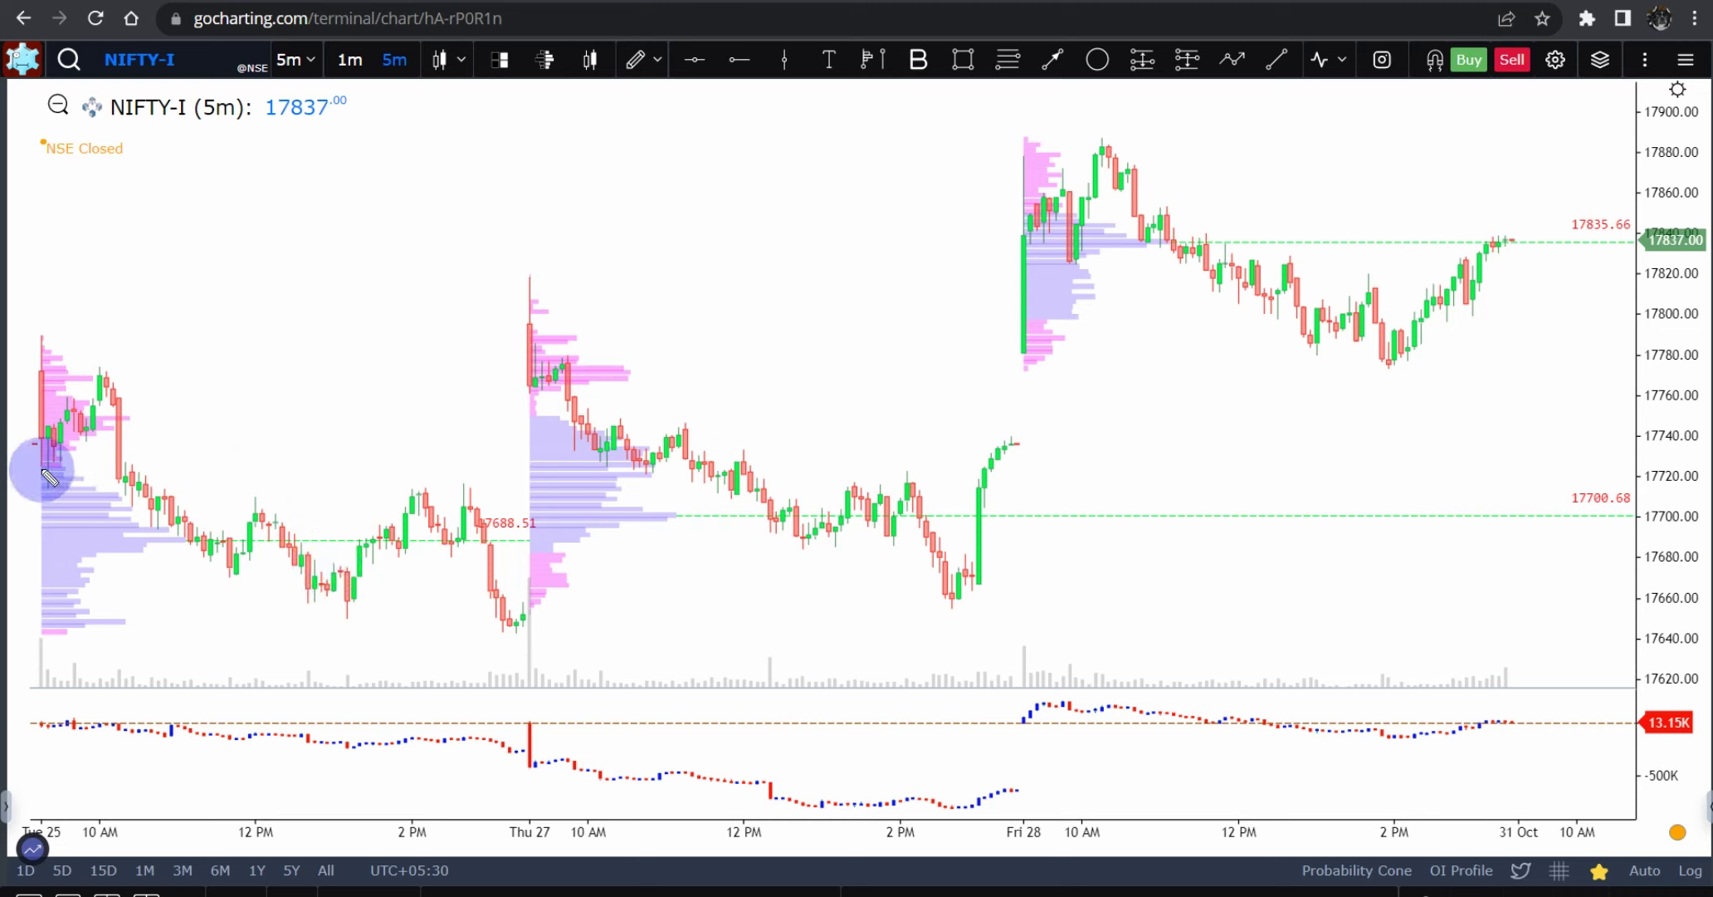
Trace the Tuesday, Thursday and Friday price moves freehand, circle the Thursday and Friday declines, and erase all marks.
mouse_move(64, 473)
mouse_down()
mouse_move(123, 413)
mouse_move(242, 510)
mouse_move(434, 616)
mouse_up()
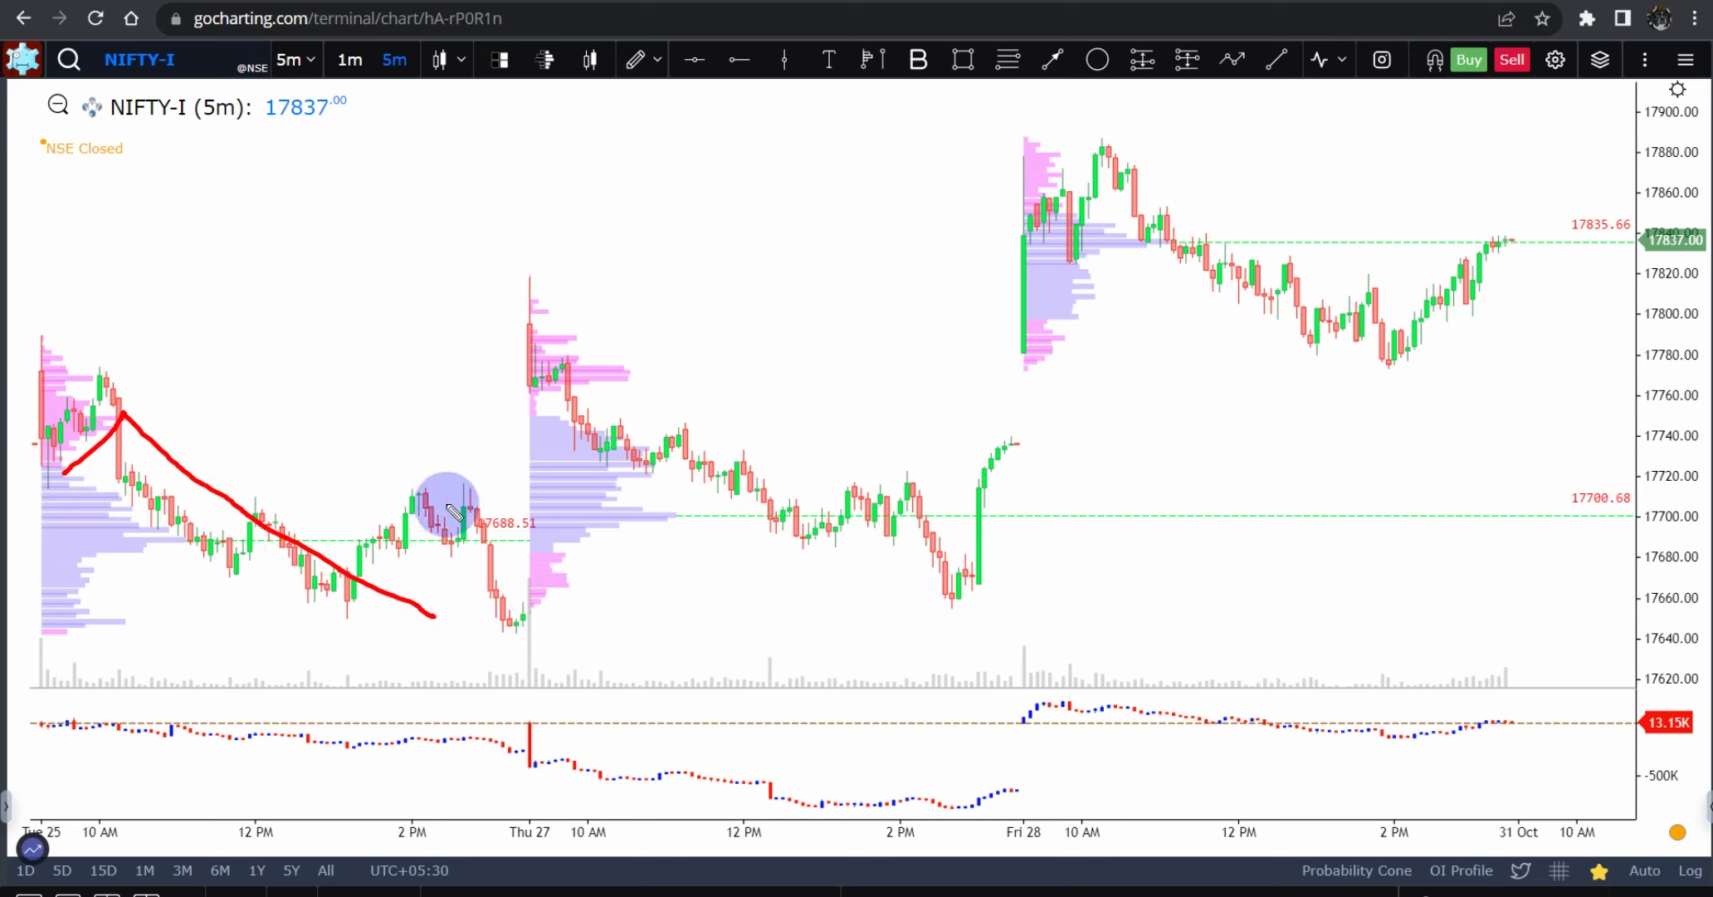
mouse_move(528, 347)
mouse_down()
mouse_move(770, 498)
mouse_move(967, 579)
mouse_up()
mouse_move(1022, 328)
mouse_down()
mouse_move(1112, 193)
mouse_move(1206, 270)
mouse_up()
mouse_move(664, 399)
mouse_down()
mouse_move(901, 486)
mouse_move(847, 595)
mouse_move(629, 431)
mouse_up()
mouse_move(1137, 204)
mouse_down()
mouse_move(1202, 209)
mouse_move(1348, 269)
mouse_move(1417, 351)
mouse_move(1120, 235)
mouse_up()
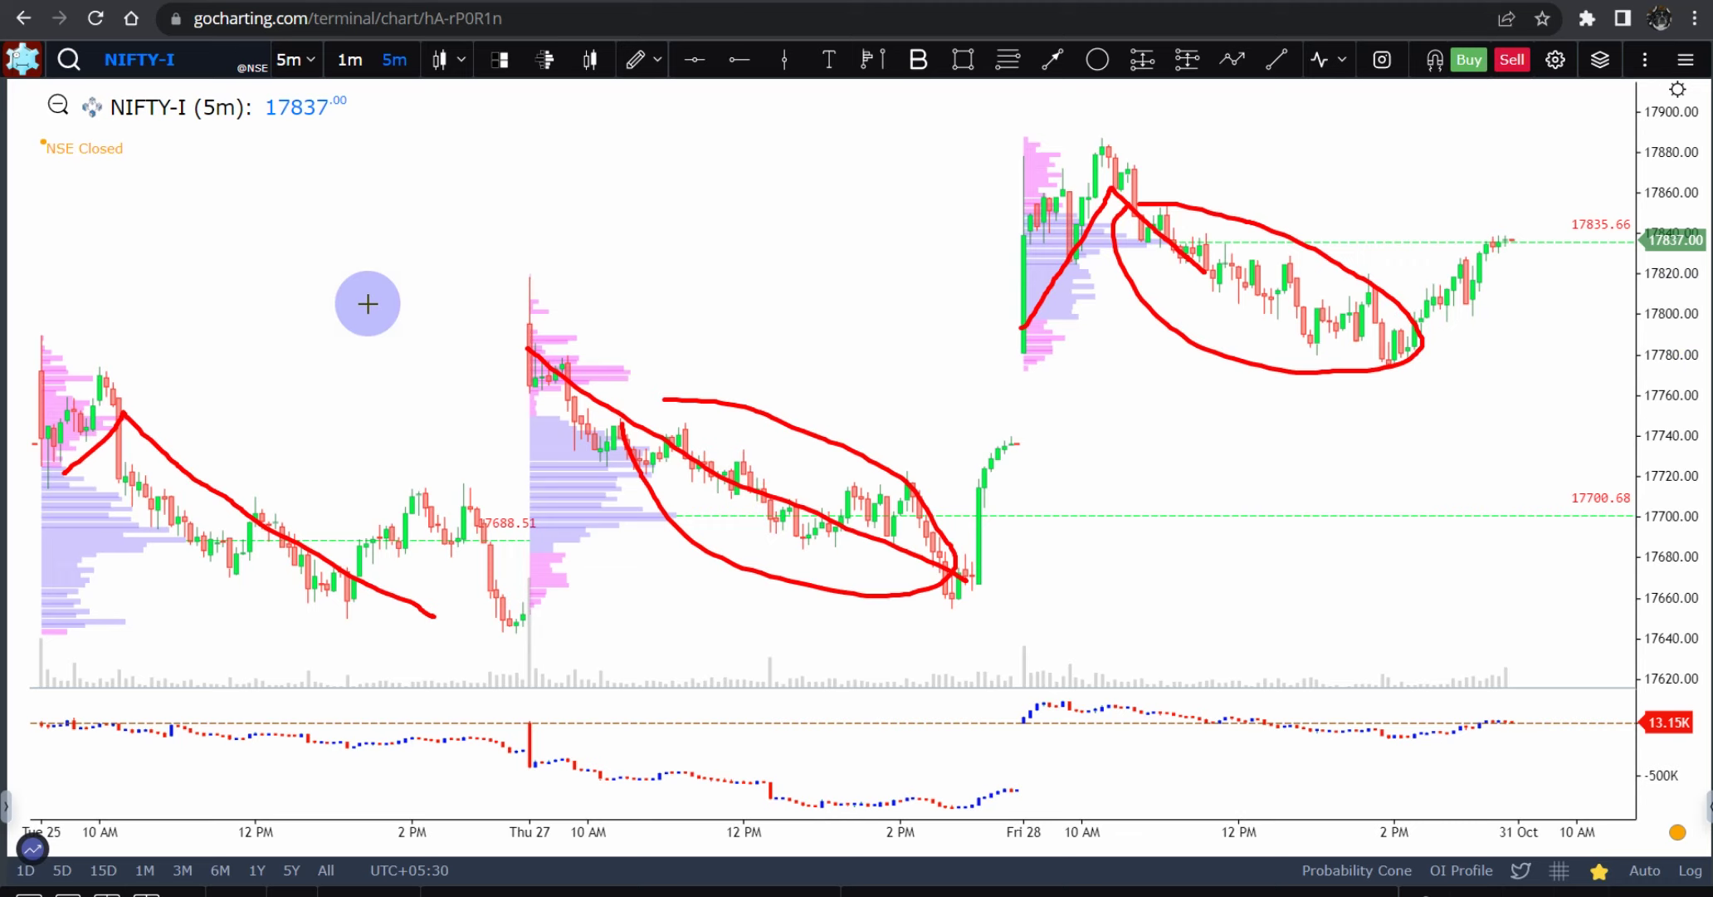
mouse_move(76, 361)
mouse_down()
mouse_move(1117, 689)
mouse_move(1552, 704)
mouse_up()
mouse_move(998, 148)
mouse_down()
mouse_move(1056, 326)
mouse_move(1442, 356)
mouse_up()
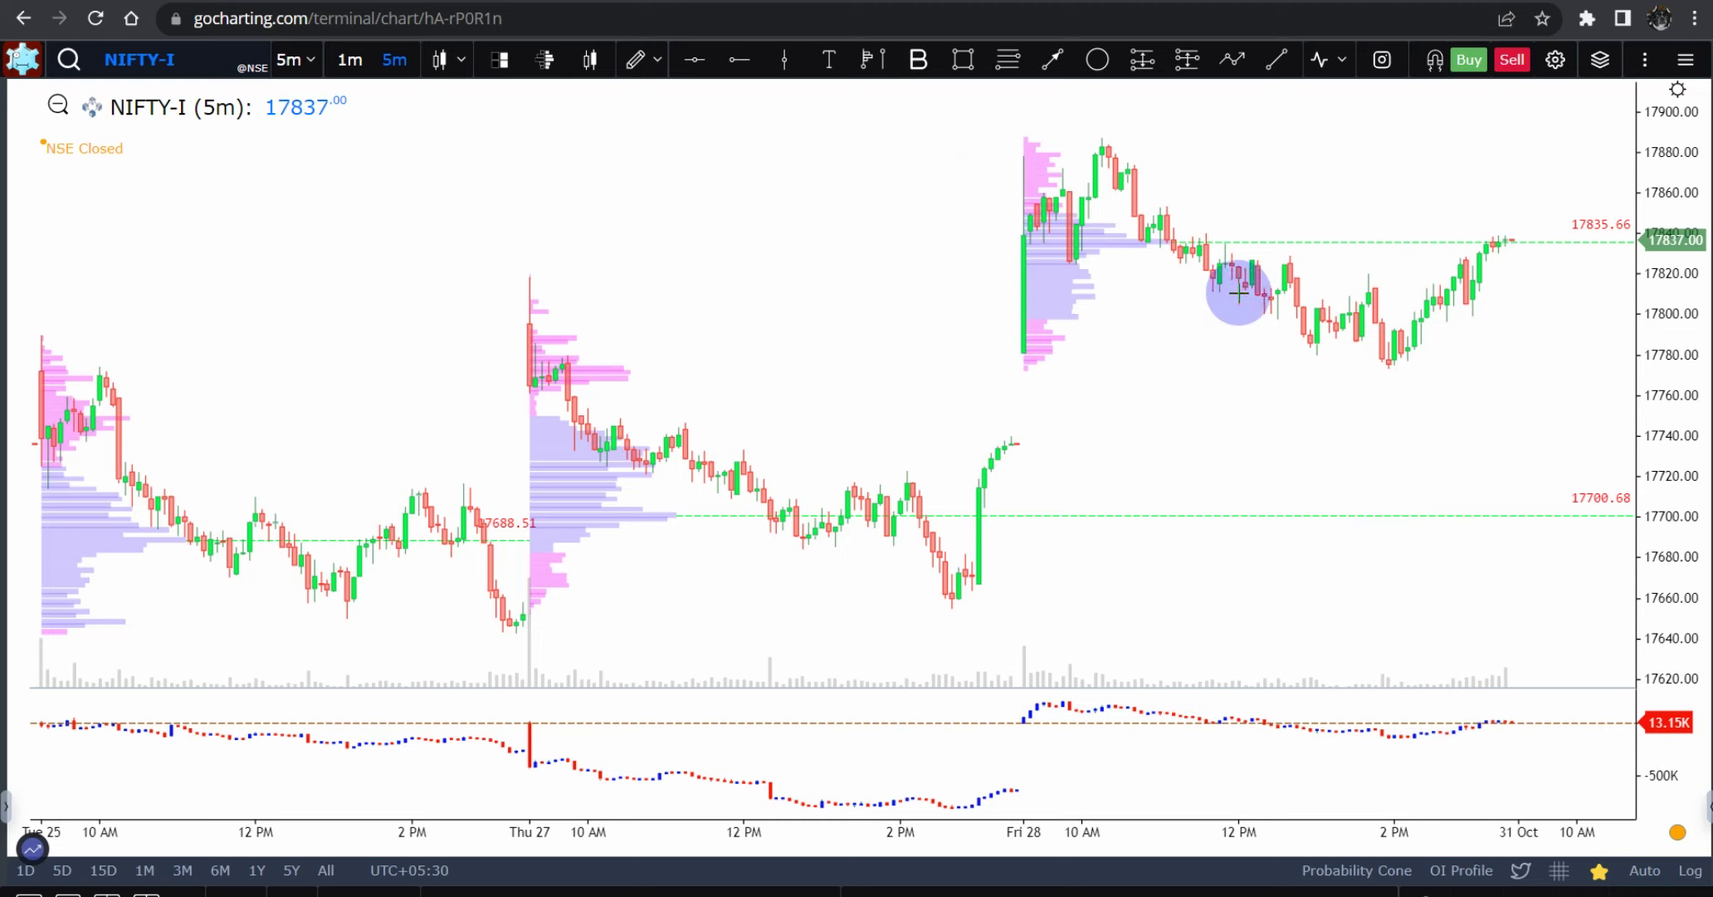
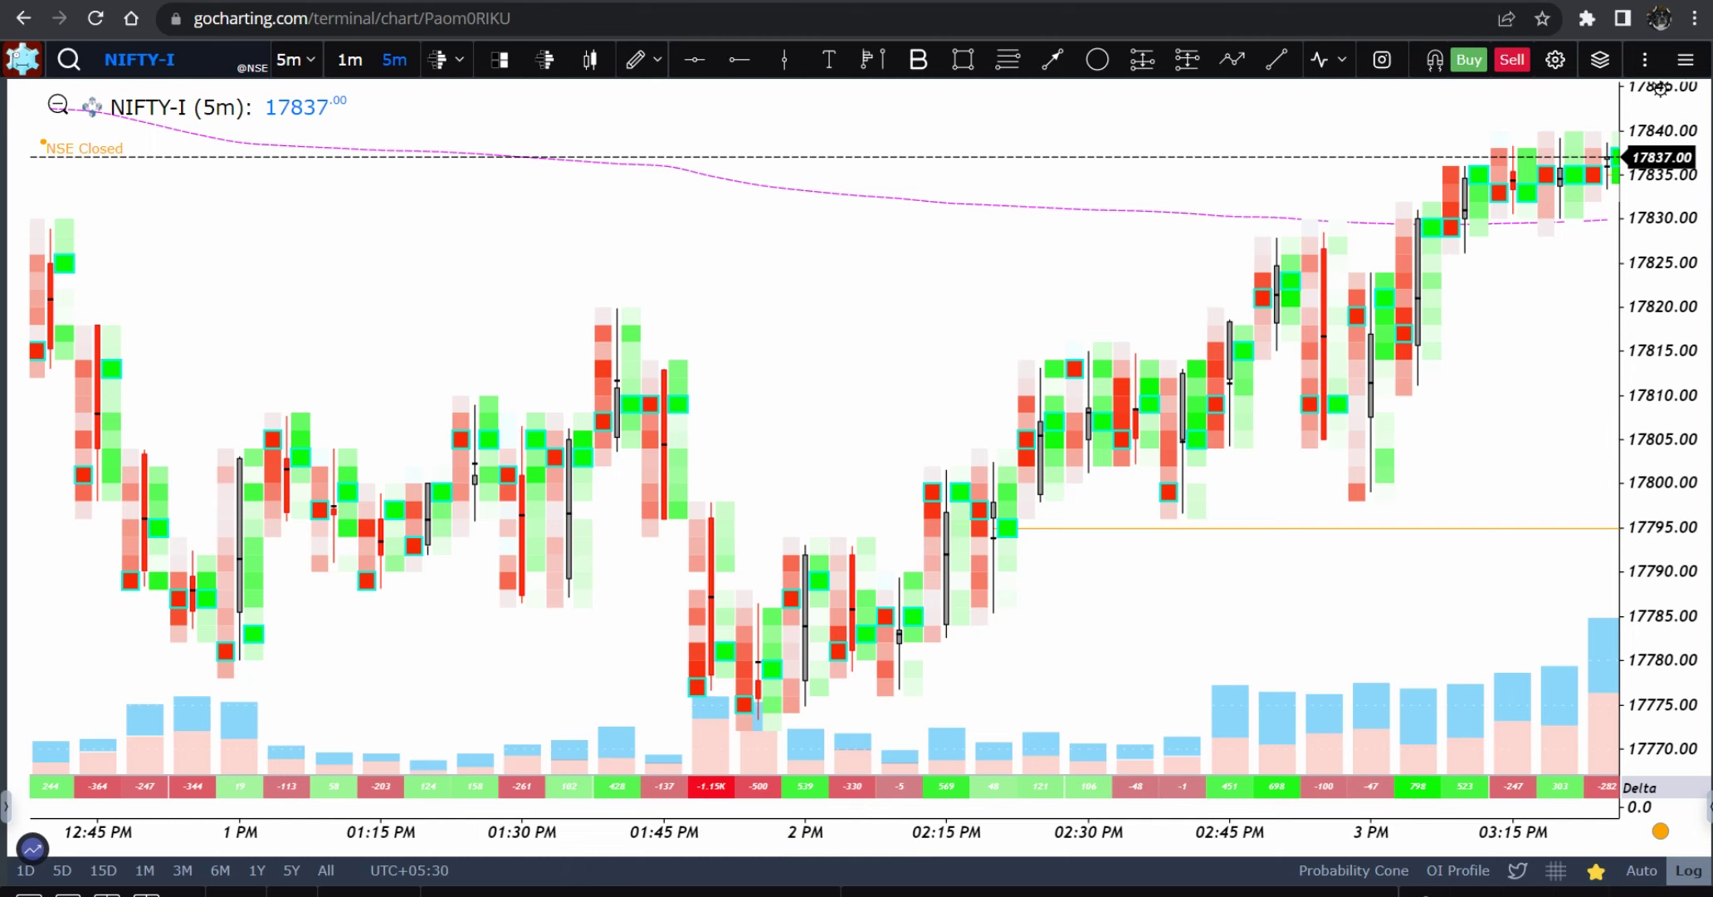
Box the zone around 17770–17775 from Thursday to Friday, enclose it in a box of about 17762–17787, and erase both.
drag(880, 831, 784, 835)
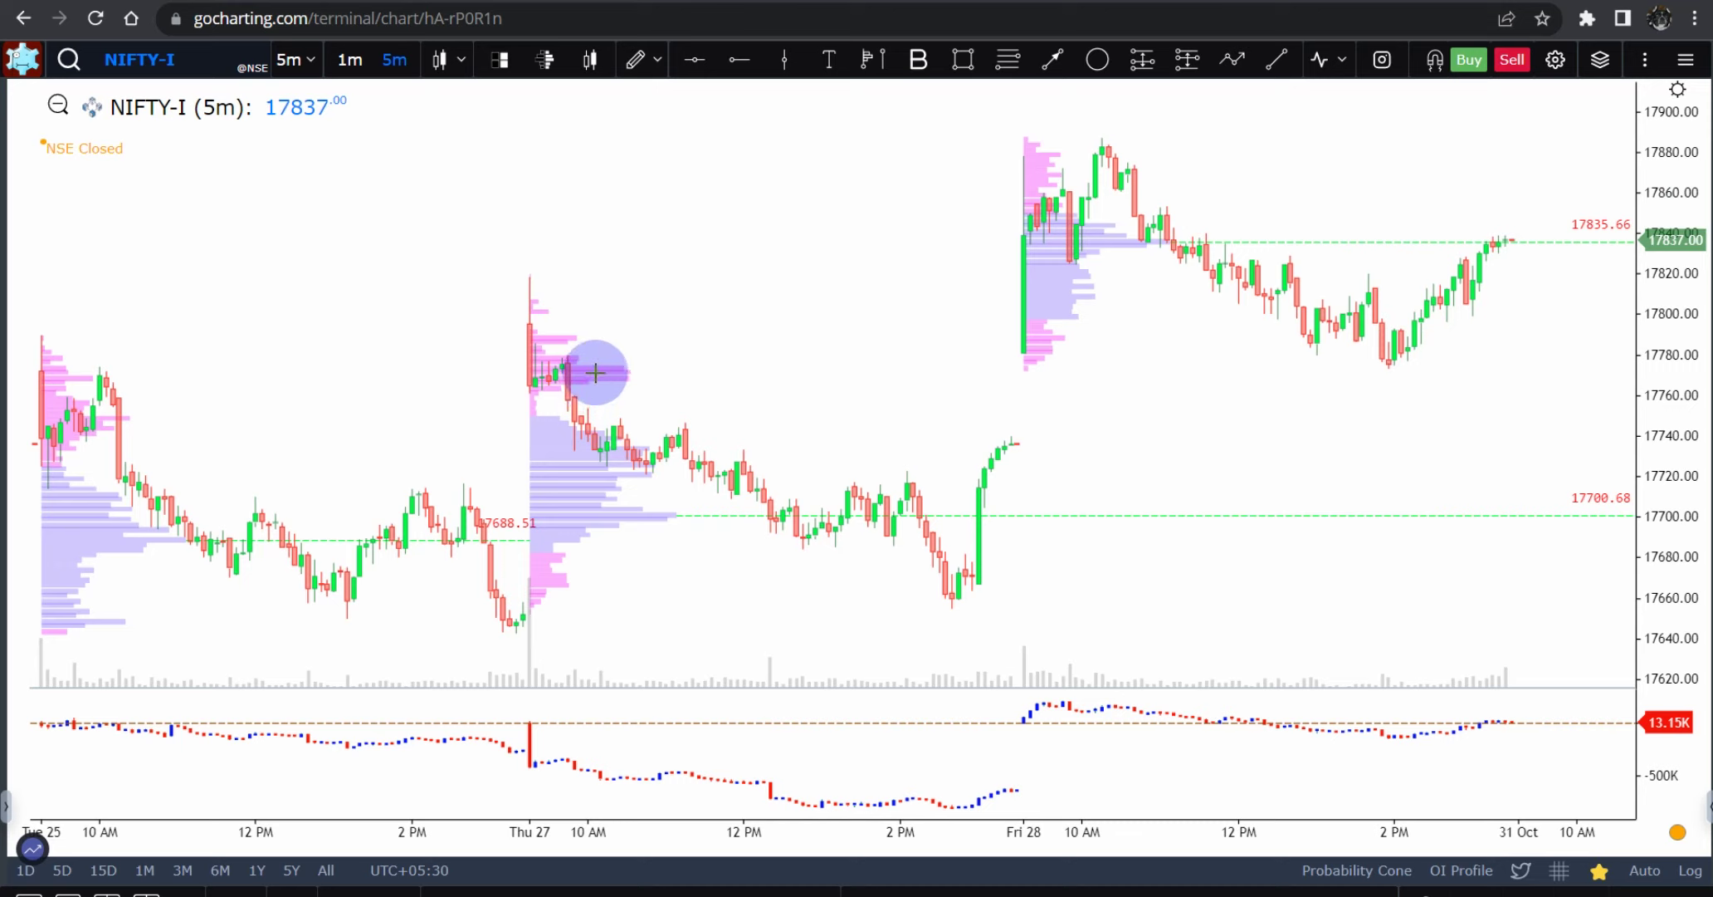
mouse_move(592, 365)
mouse_down()
mouse_move(949, 390)
mouse_move(1188, 361)
mouse_move(1560, 372)
mouse_move(1459, 374)
mouse_up()
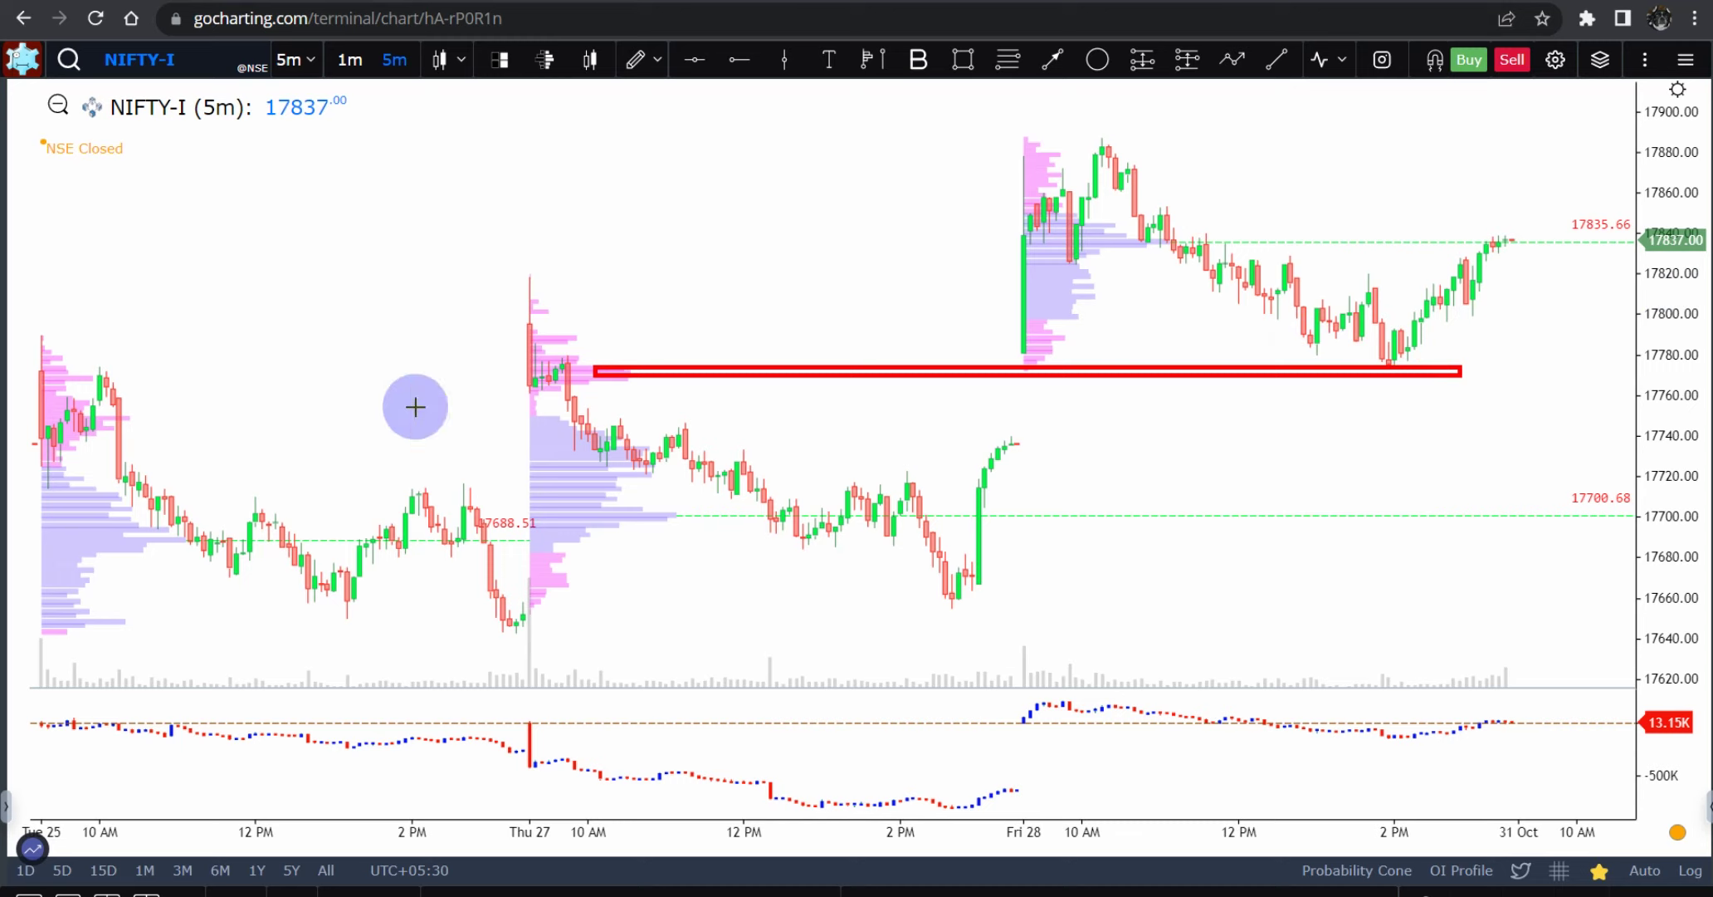
mouse_move(586, 341)
mouse_down()
mouse_move(1002, 406)
mouse_move(1425, 391)
mouse_up()
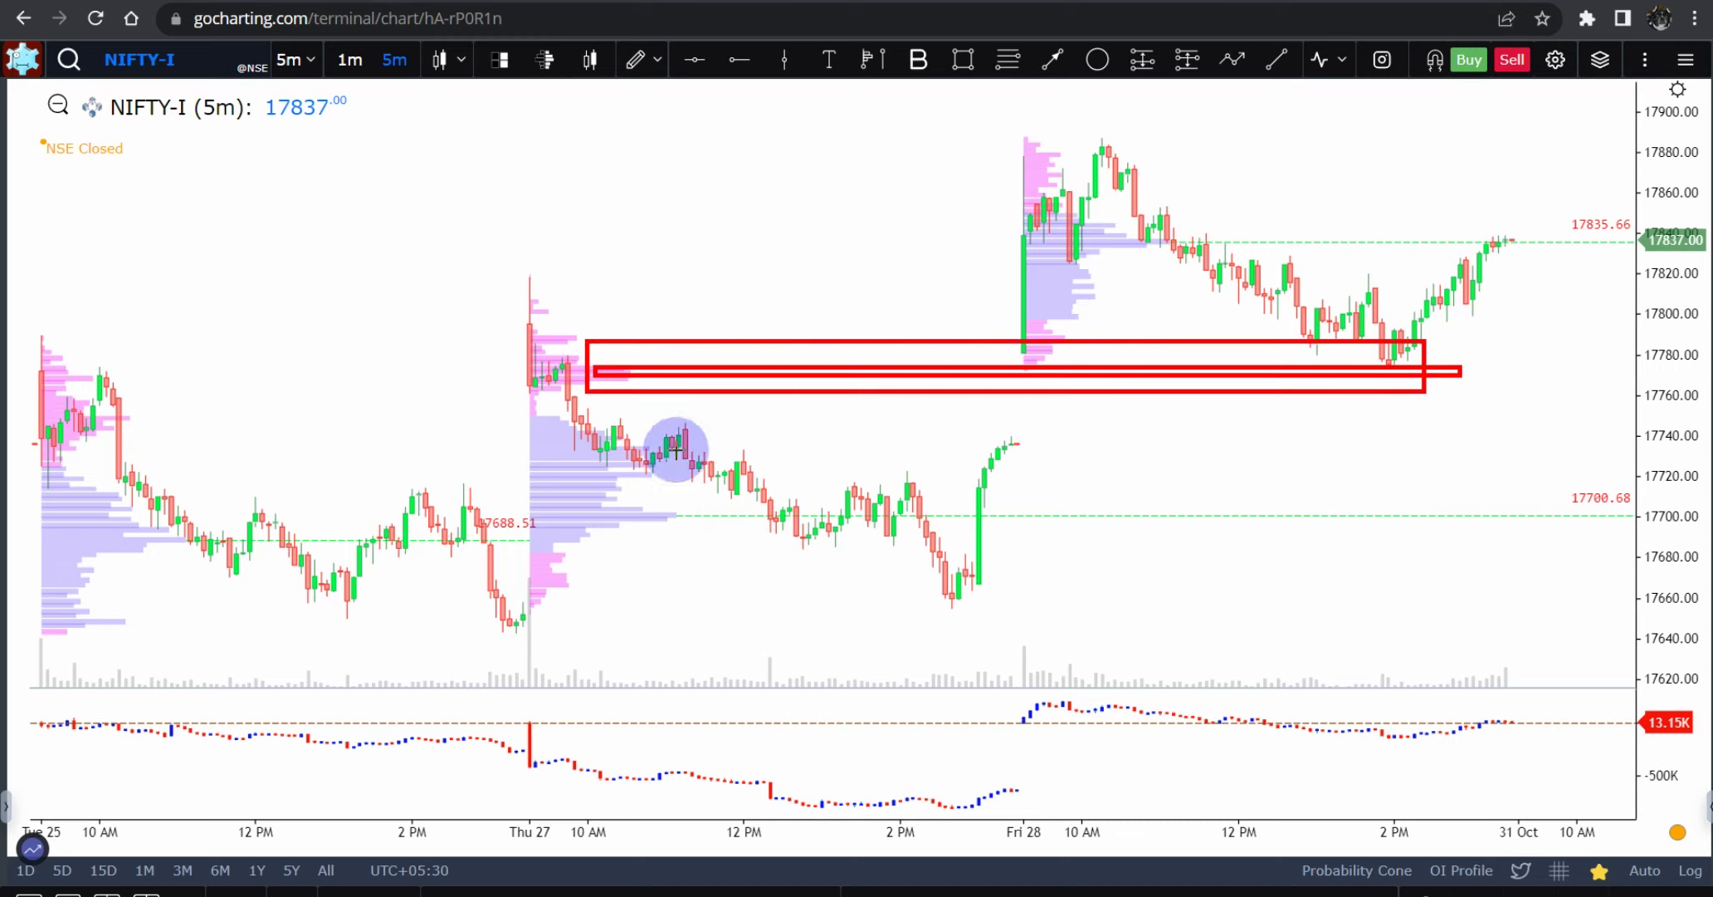
drag(528, 287, 1528, 444)
key(Delete)
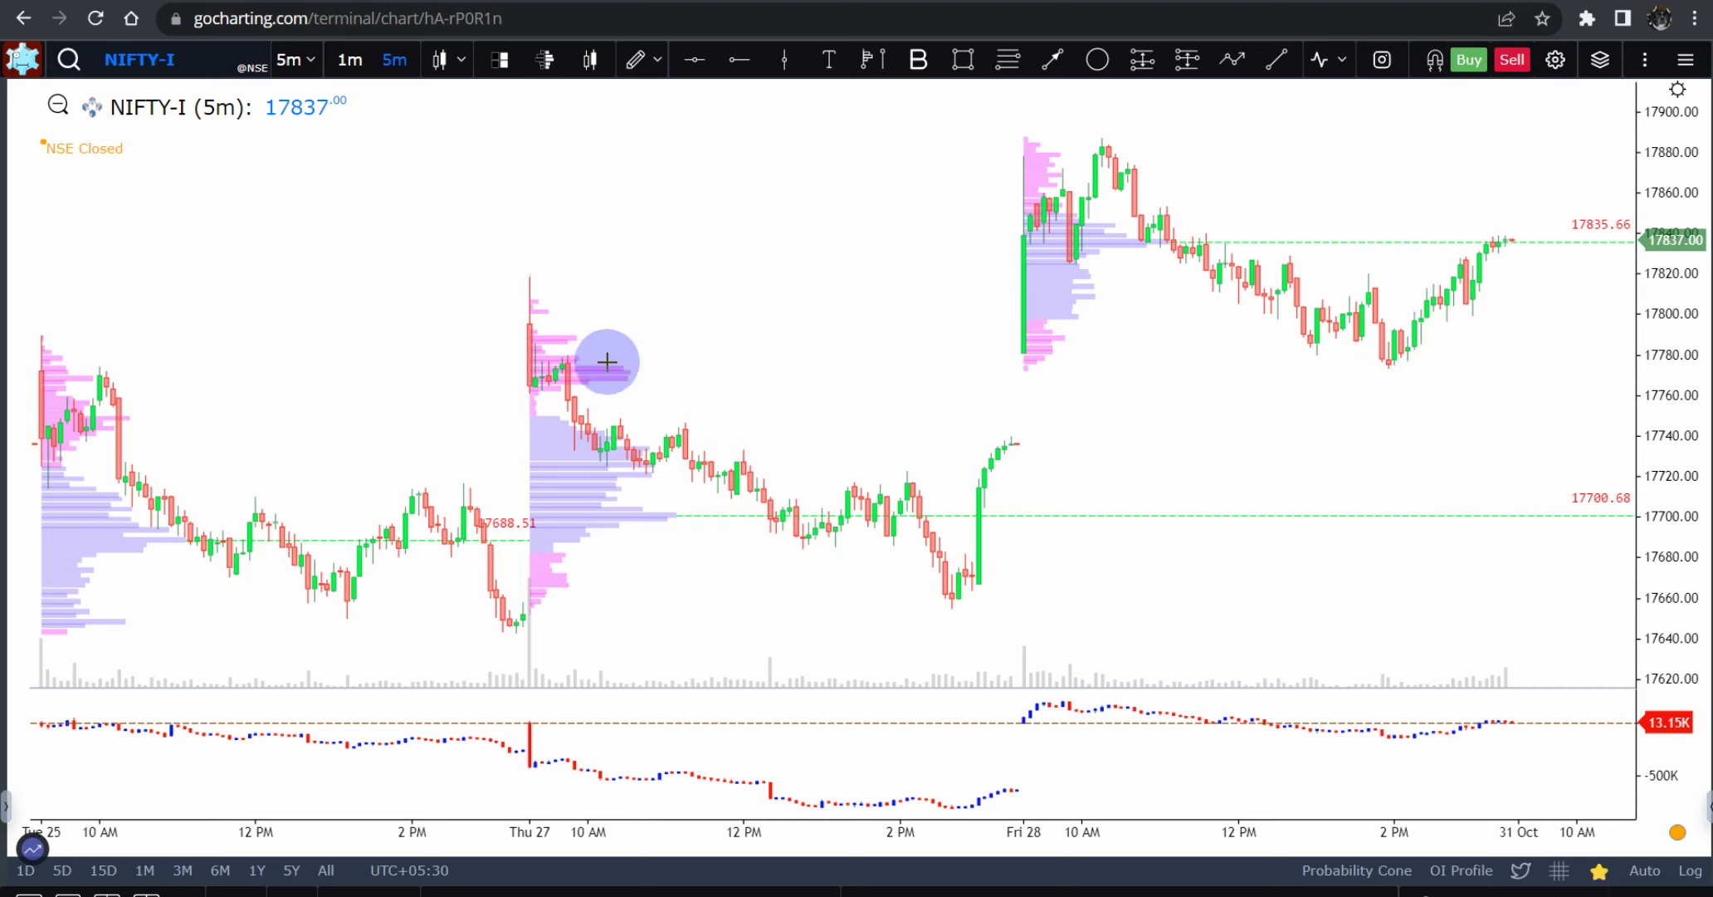
Draw a thick horizontal line near 17778 from Thursday to Friday with an arrow at Friday's afternoon low, and erase both.
drag(576, 359, 1415, 358)
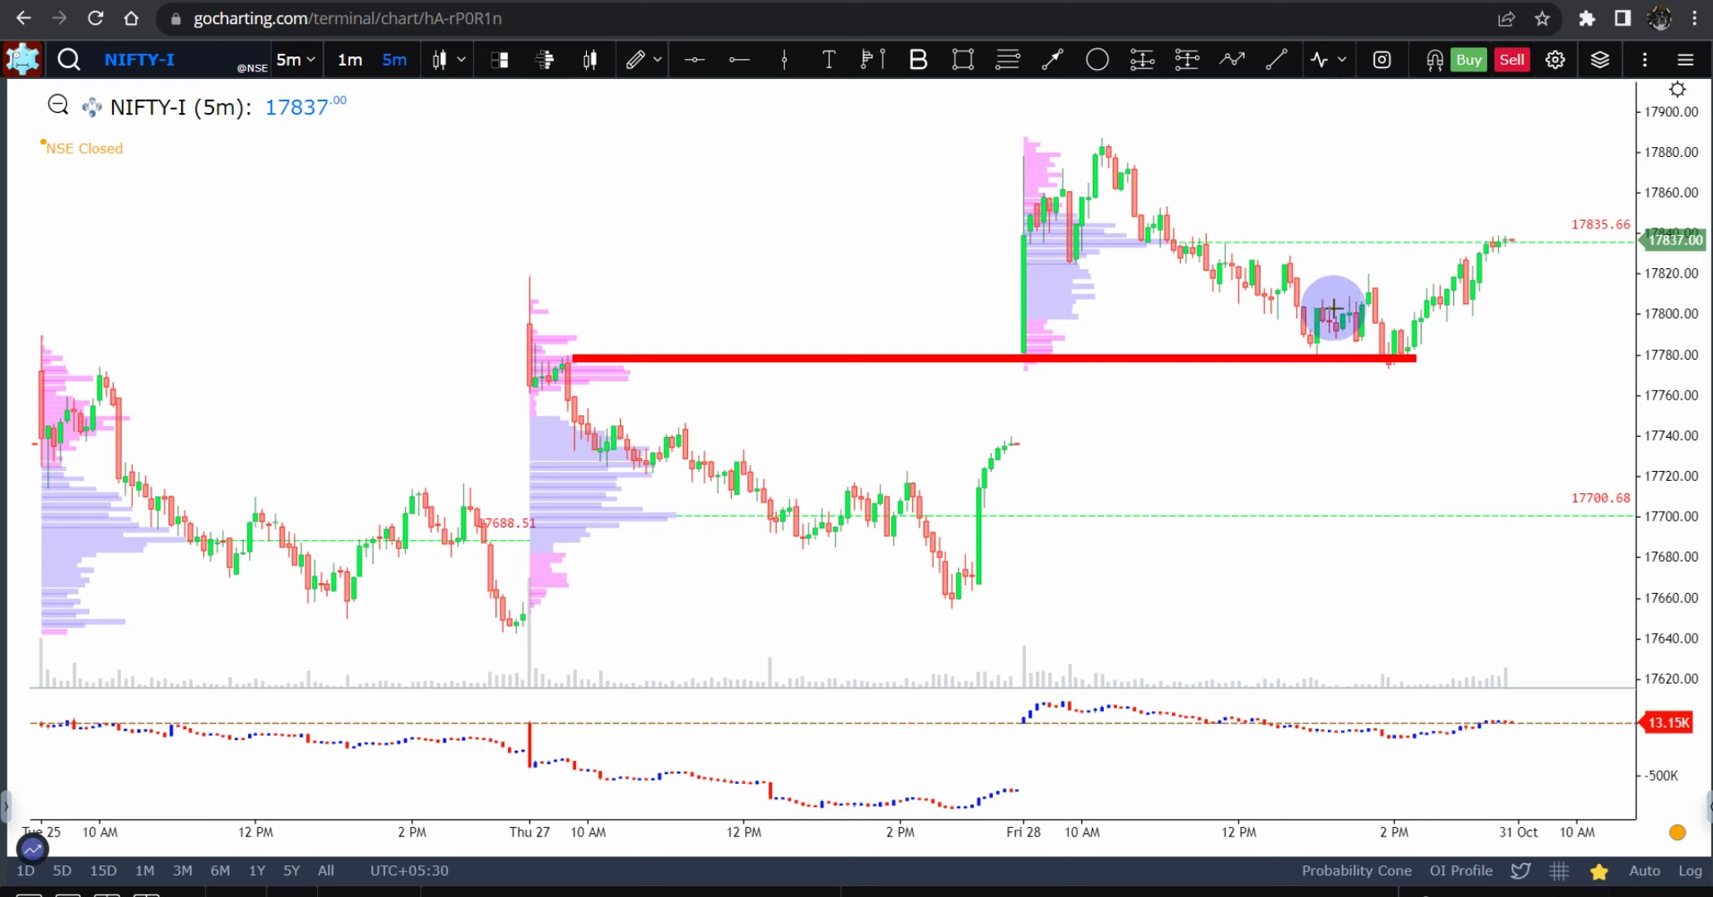
drag(1387, 297, 1324, 349)
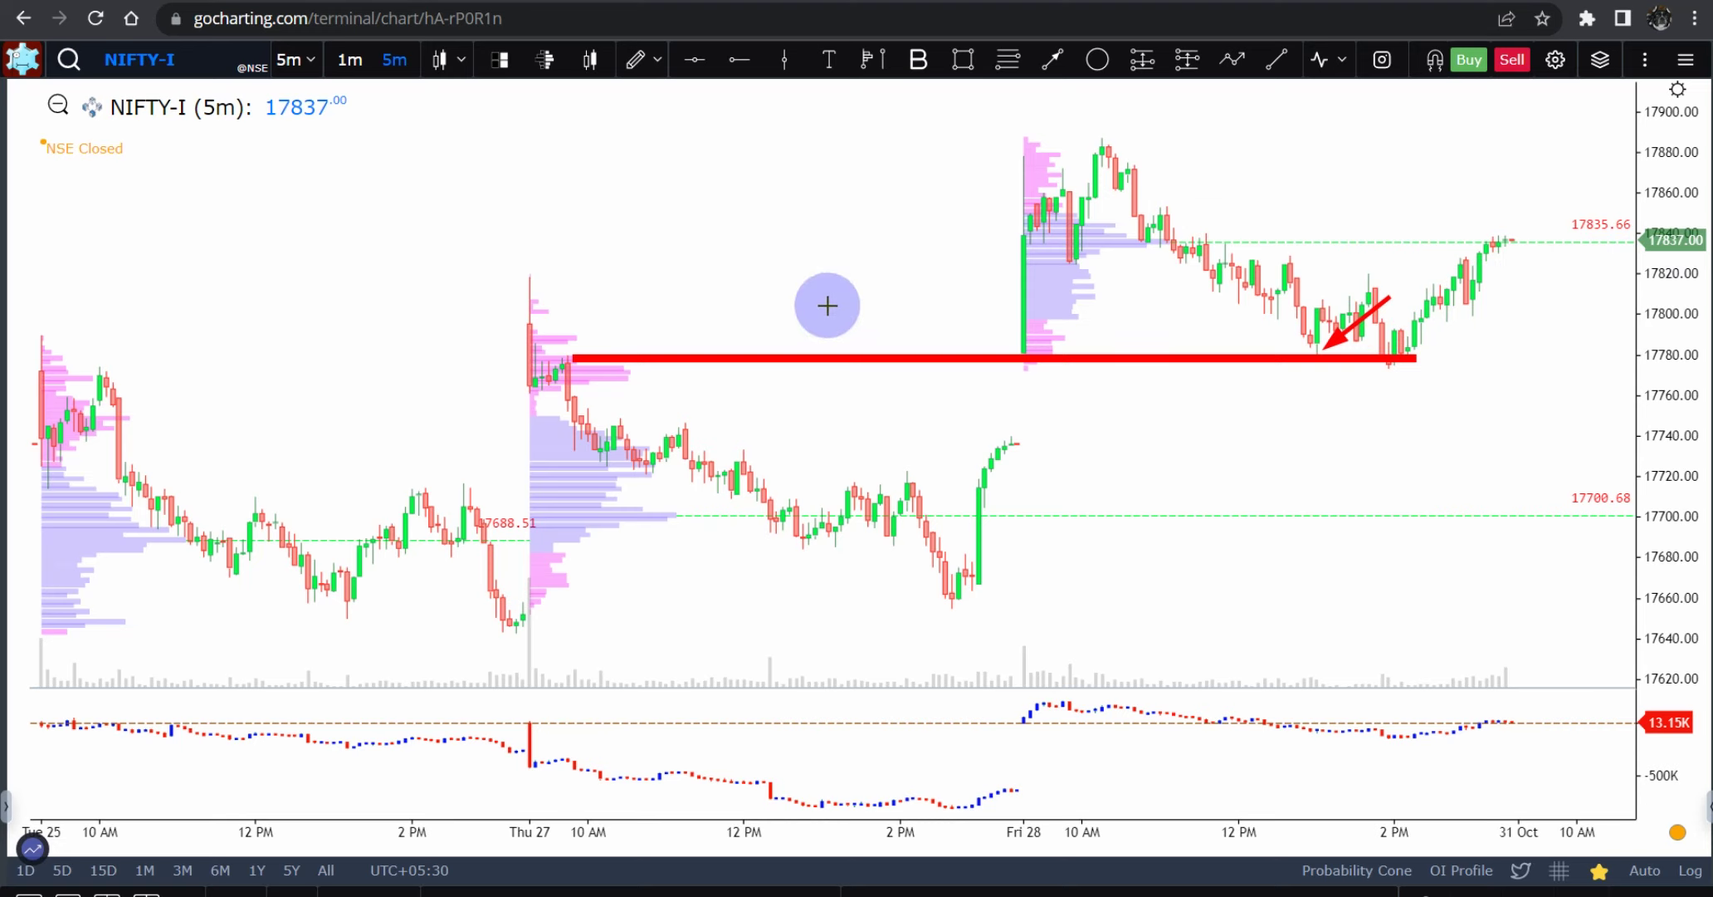
drag(519, 278, 1573, 427)
key(Delete)
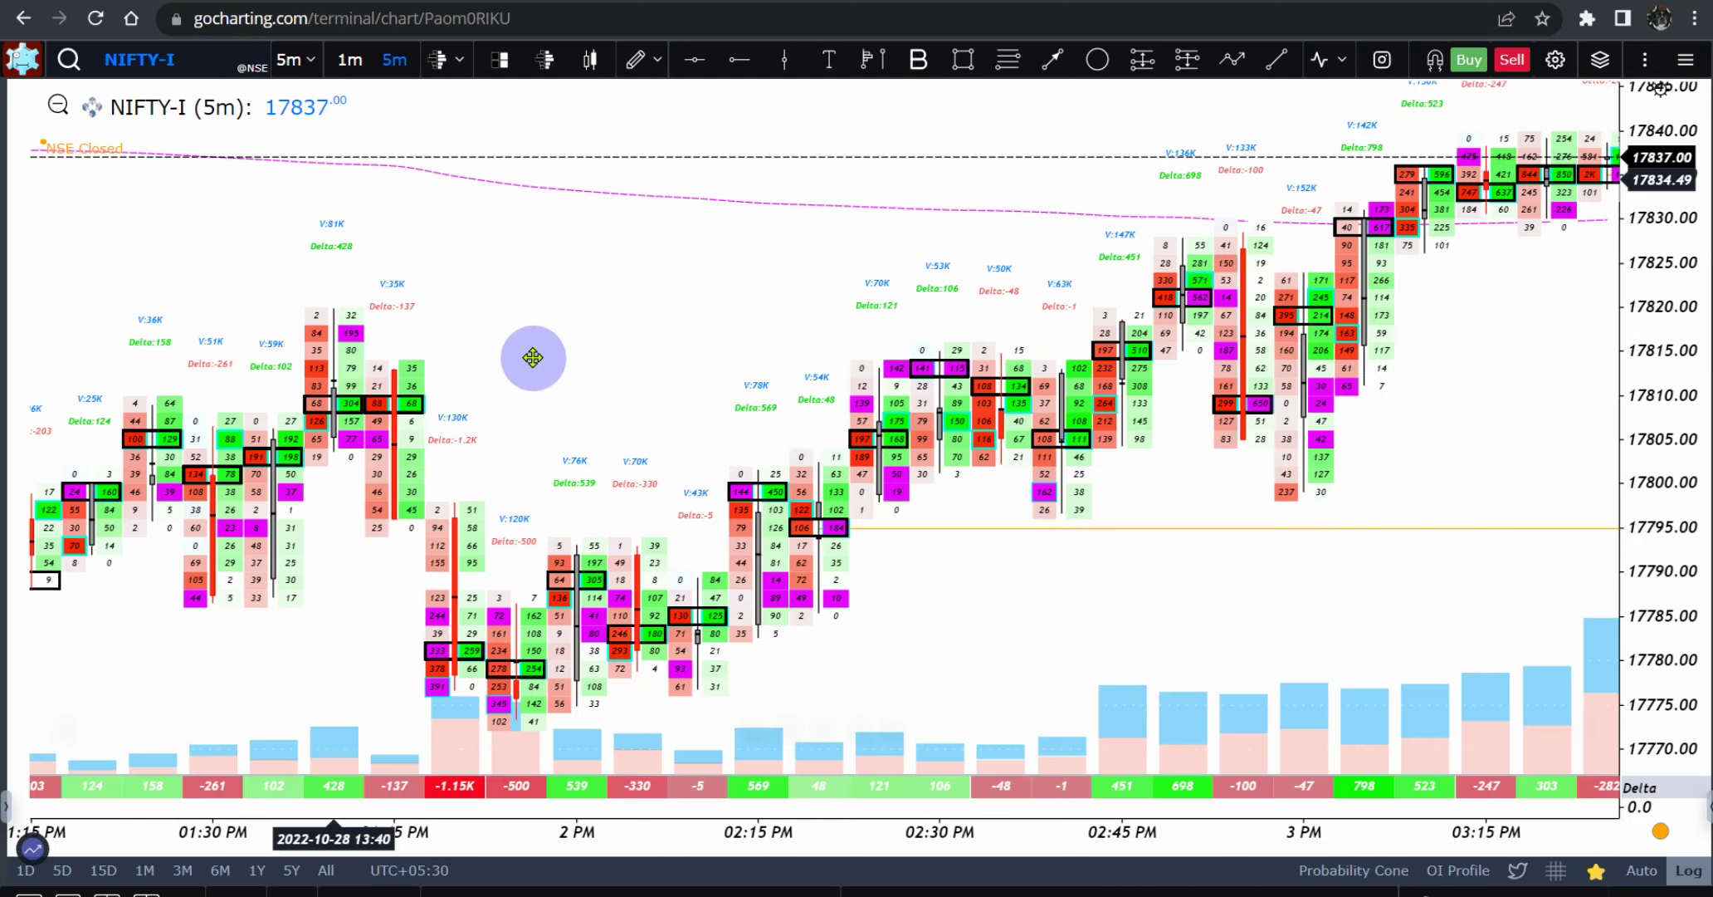
On the footprint chart, trace the 12:40–1 PM decline with an arrow and circle its negative deltas and volume bars.
drag(533, 358, 889, 541)
drag(1656, 315, 1656, 357)
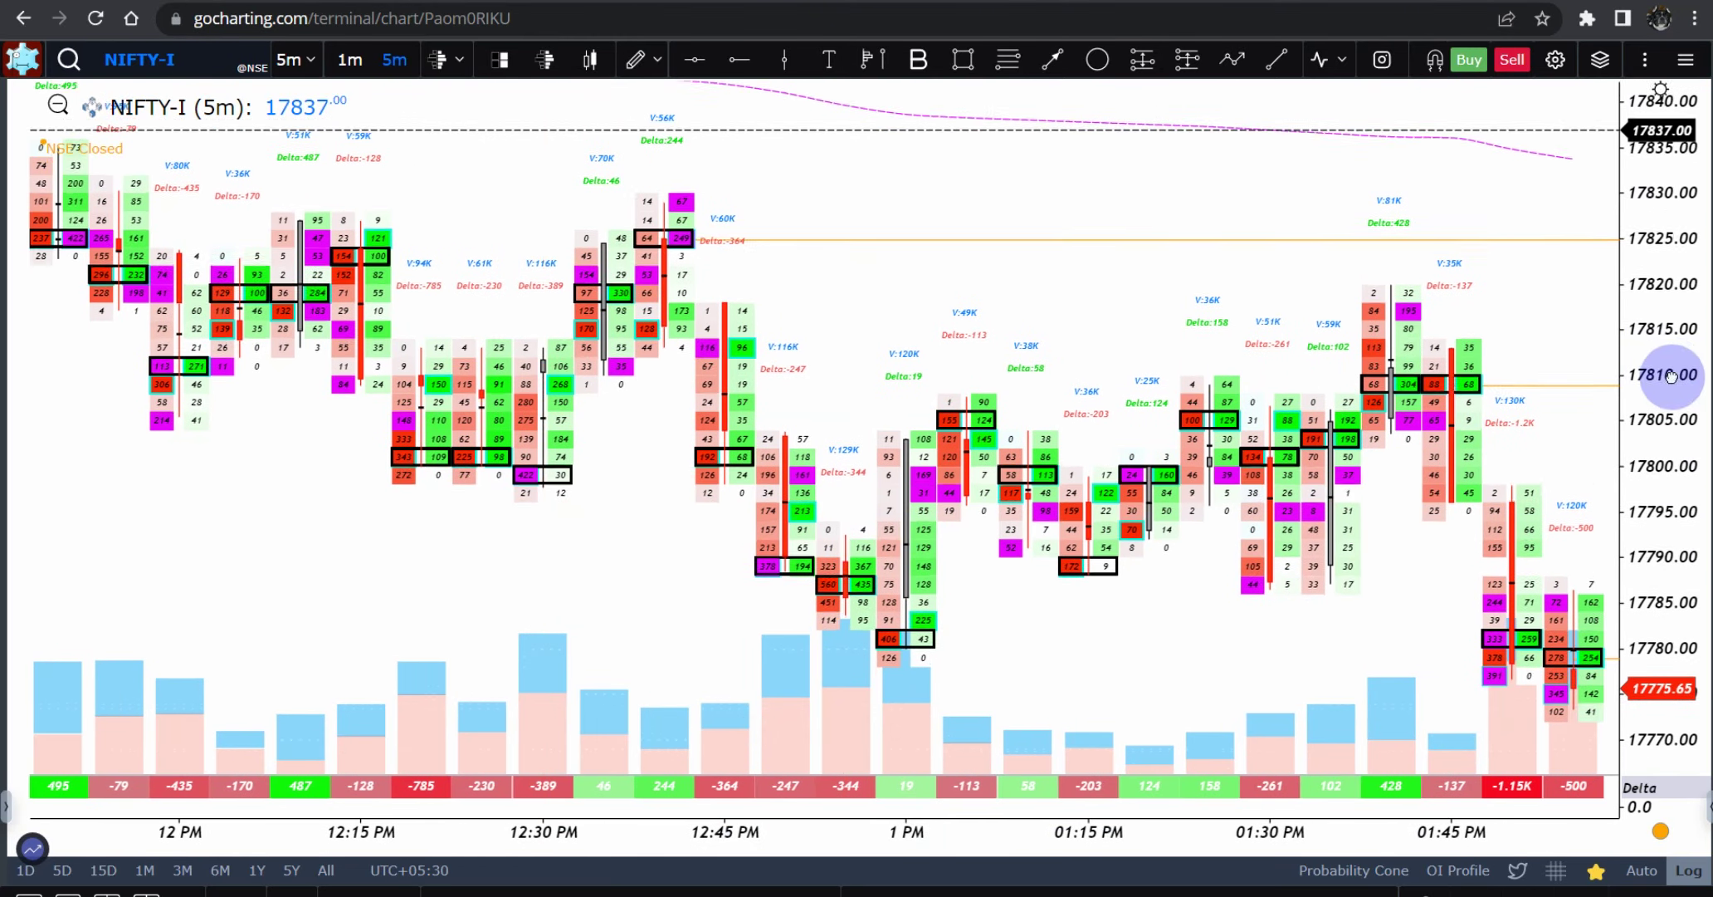
drag(1128, 493, 1166, 390)
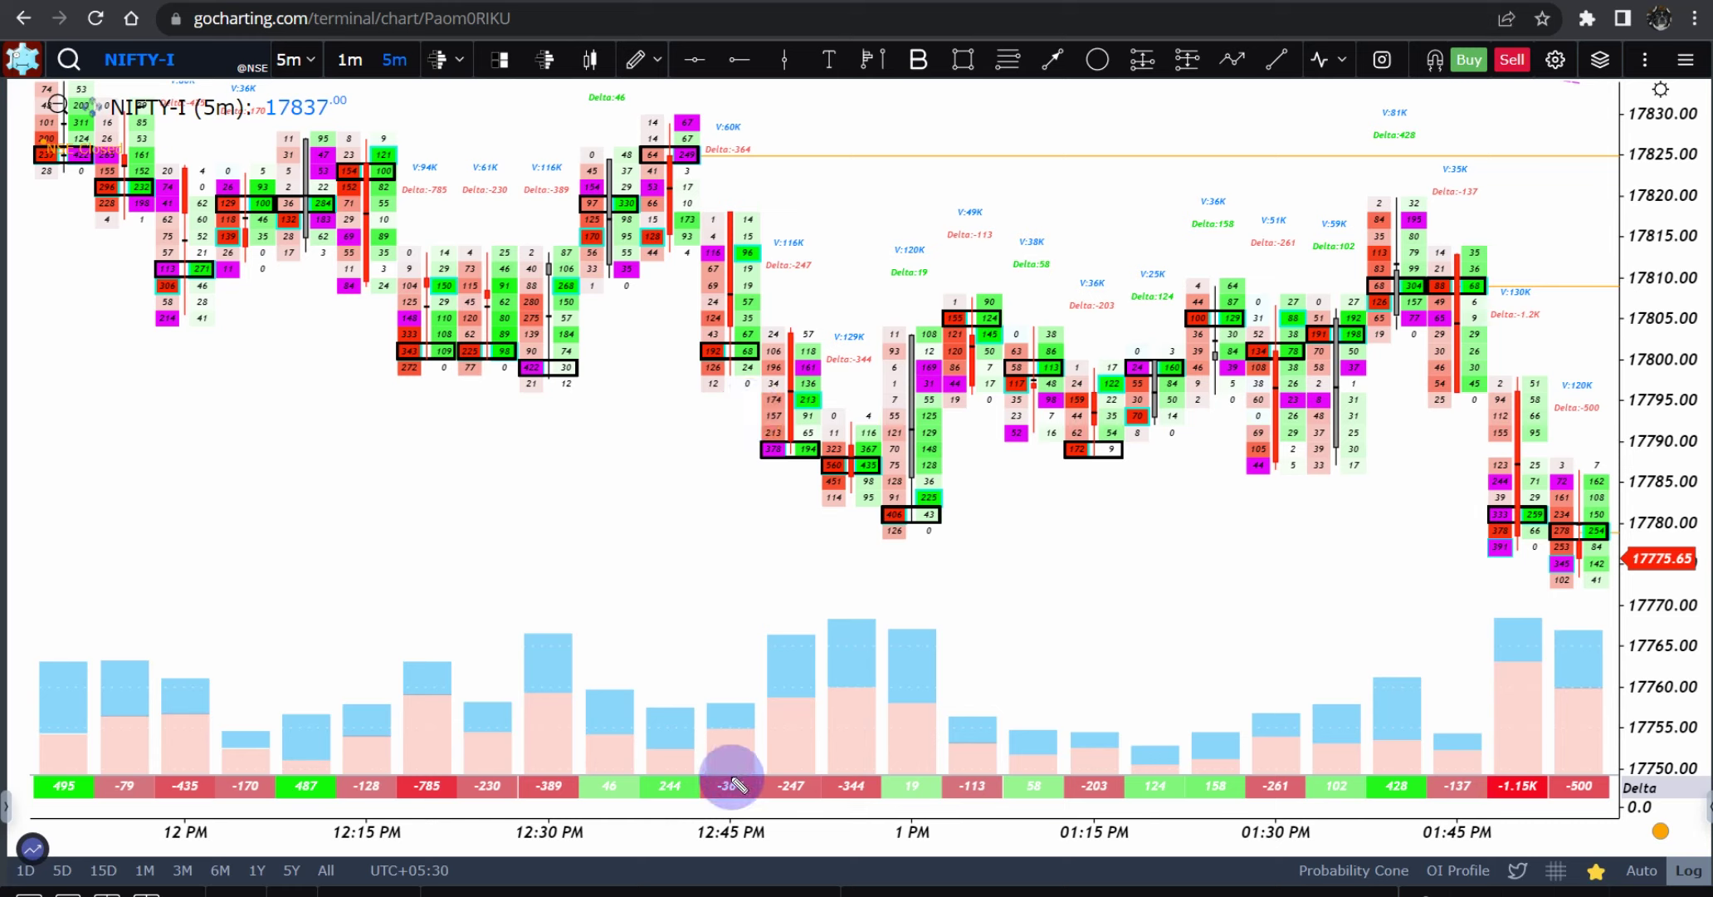
drag(667, 235, 881, 459)
drag(853, 384, 880, 460)
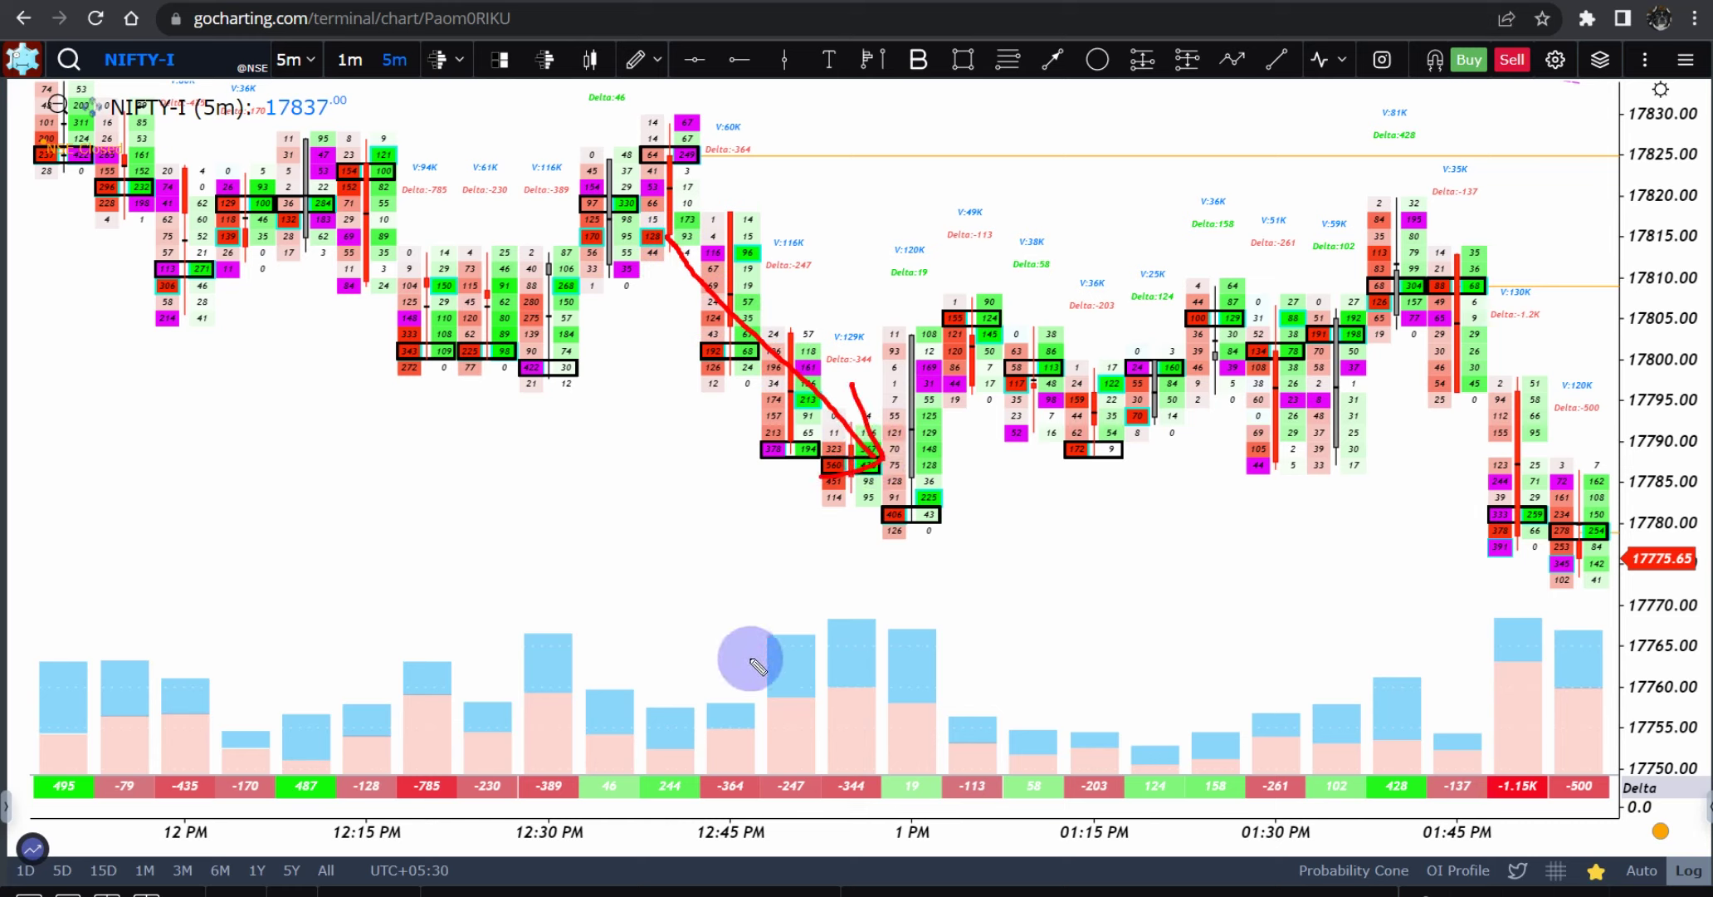
mouse_move(710, 787)
mouse_down()
mouse_move(793, 744)
mouse_move(876, 790)
mouse_move(856, 815)
mouse_move(711, 797)
mouse_move(792, 745)
mouse_move(871, 791)
mouse_move(853, 813)
mouse_move(752, 818)
mouse_up()
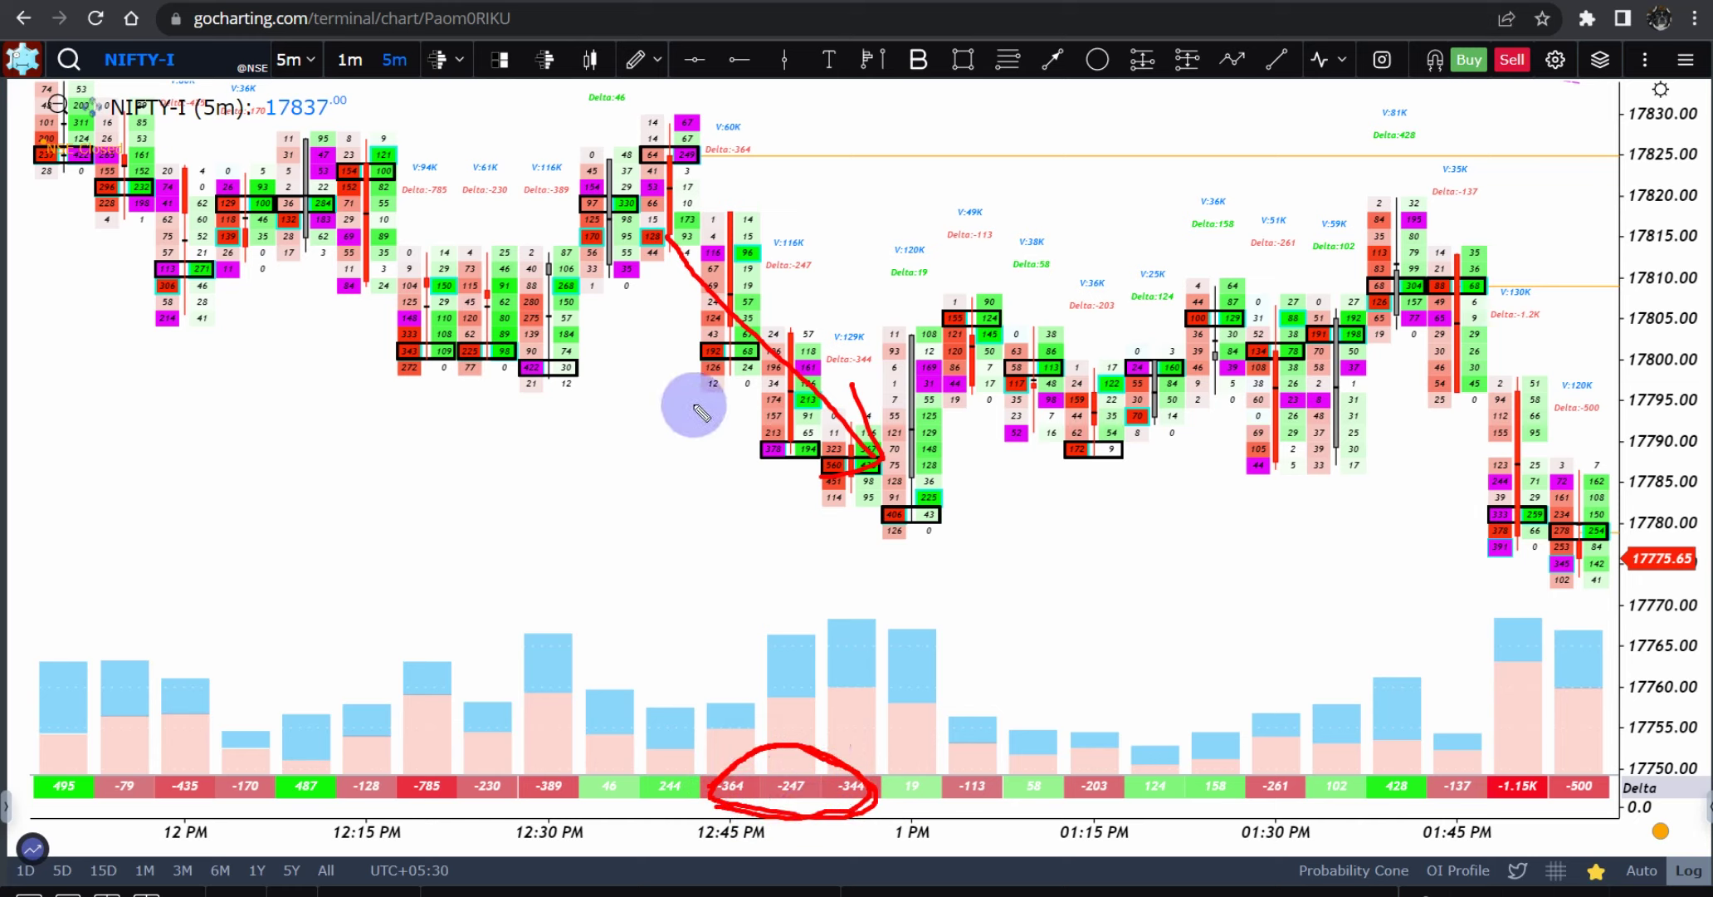
mouse_move(748, 639)
mouse_down()
mouse_move(774, 611)
mouse_move(900, 575)
mouse_move(979, 618)
mouse_move(973, 668)
mouse_move(903, 705)
mouse_move(755, 678)
mouse_move(770, 629)
mouse_up()
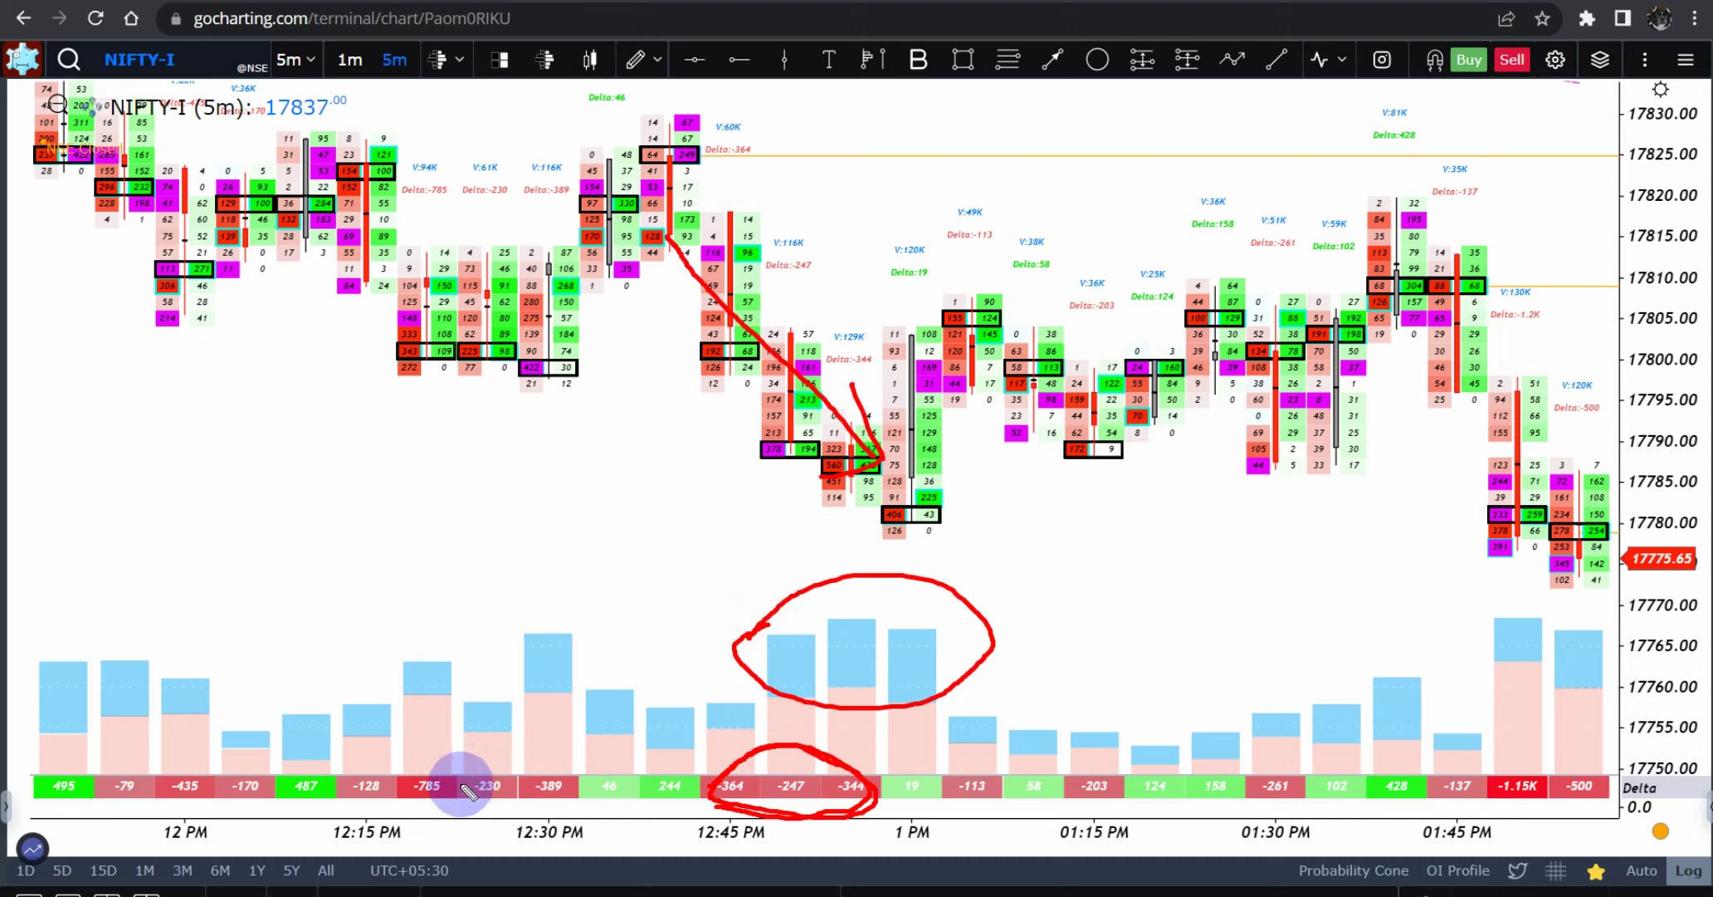
Circle the -785 delta, underline the adjacent candle lows near 17800, and erase every mark except the underline.
drag(428, 821, 438, 818)
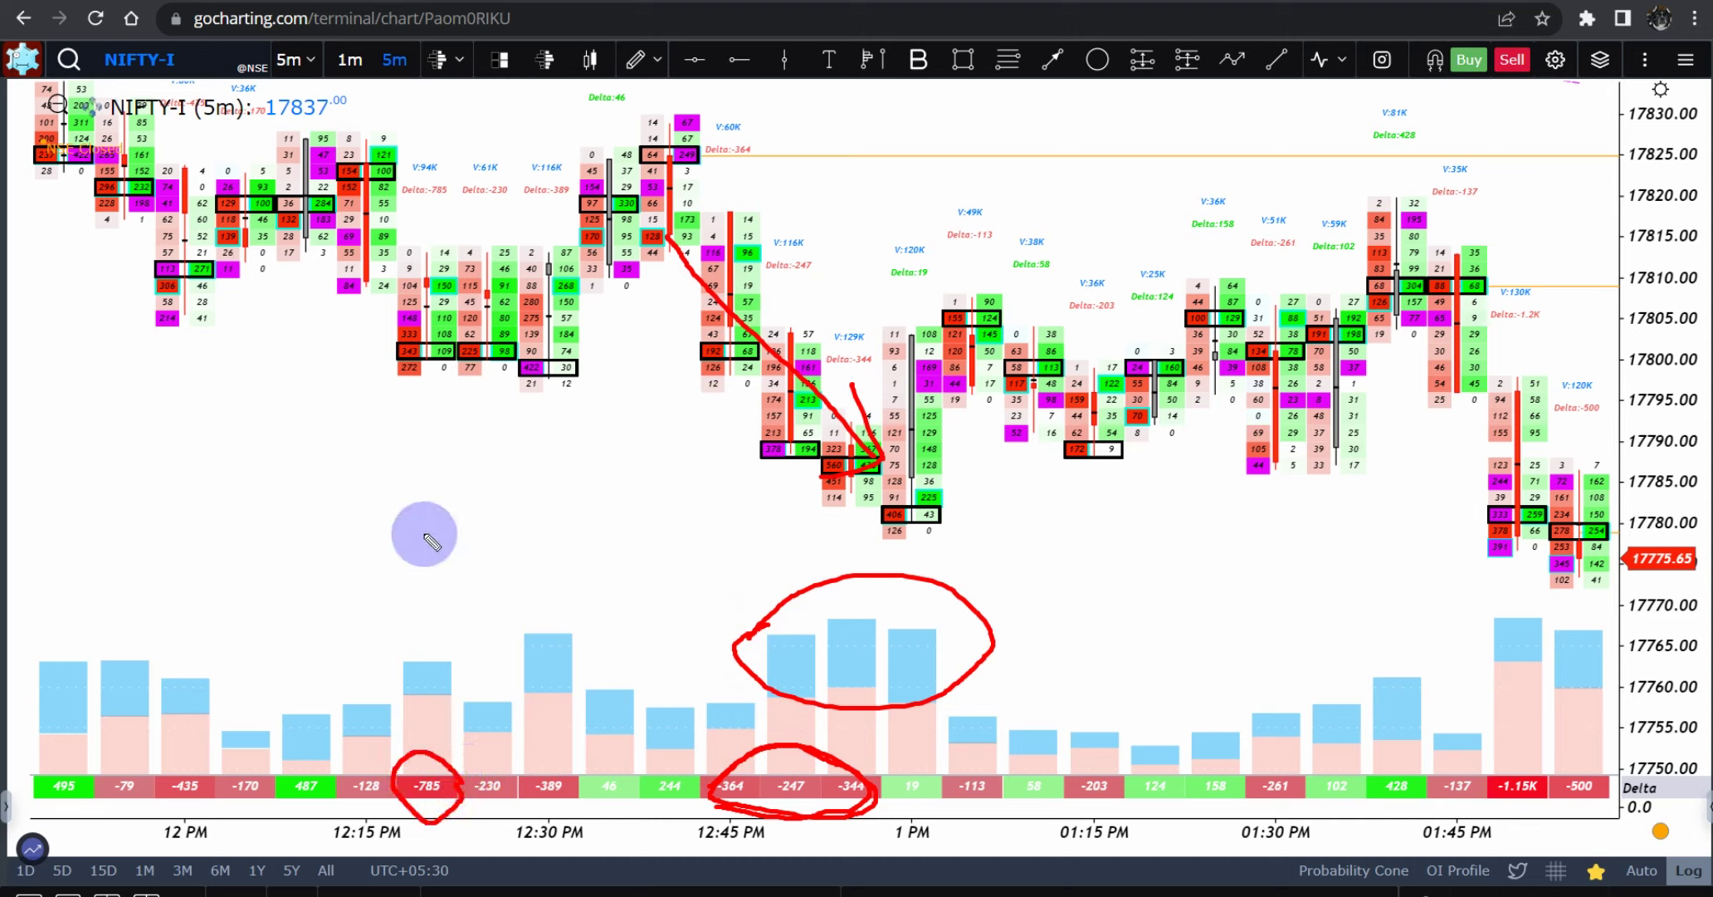
drag(380, 367, 494, 363)
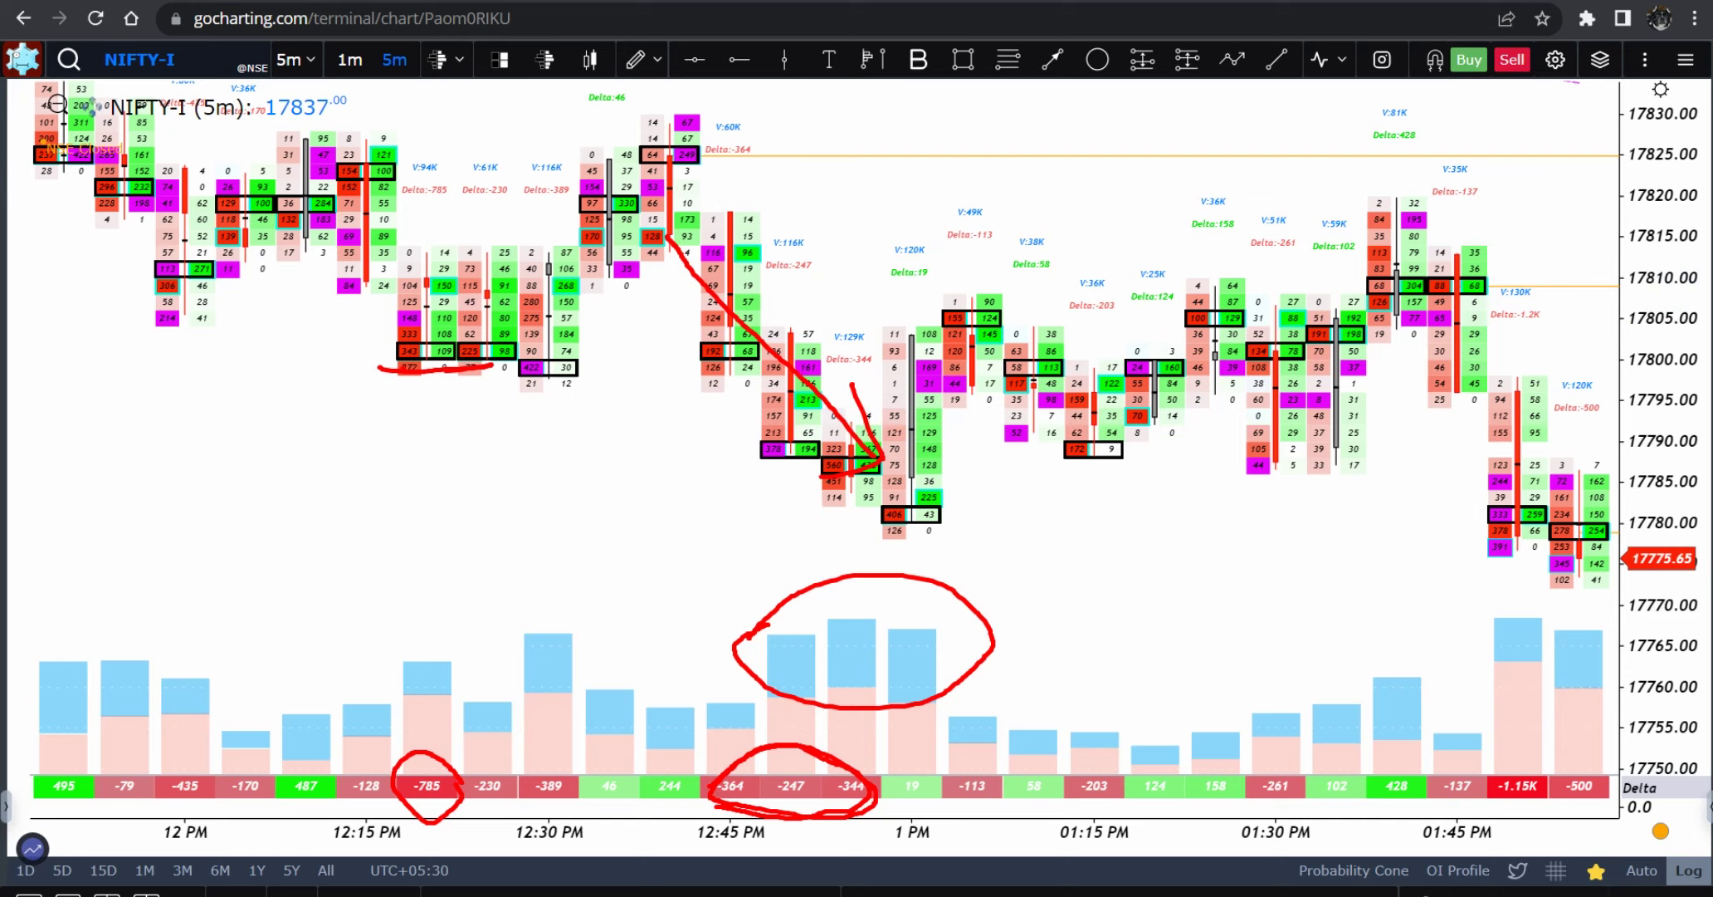
mouse_move(577, 181)
mouse_down()
mouse_move(853, 765)
mouse_move(1223, 814)
mouse_up()
drag(255, 659, 664, 807)
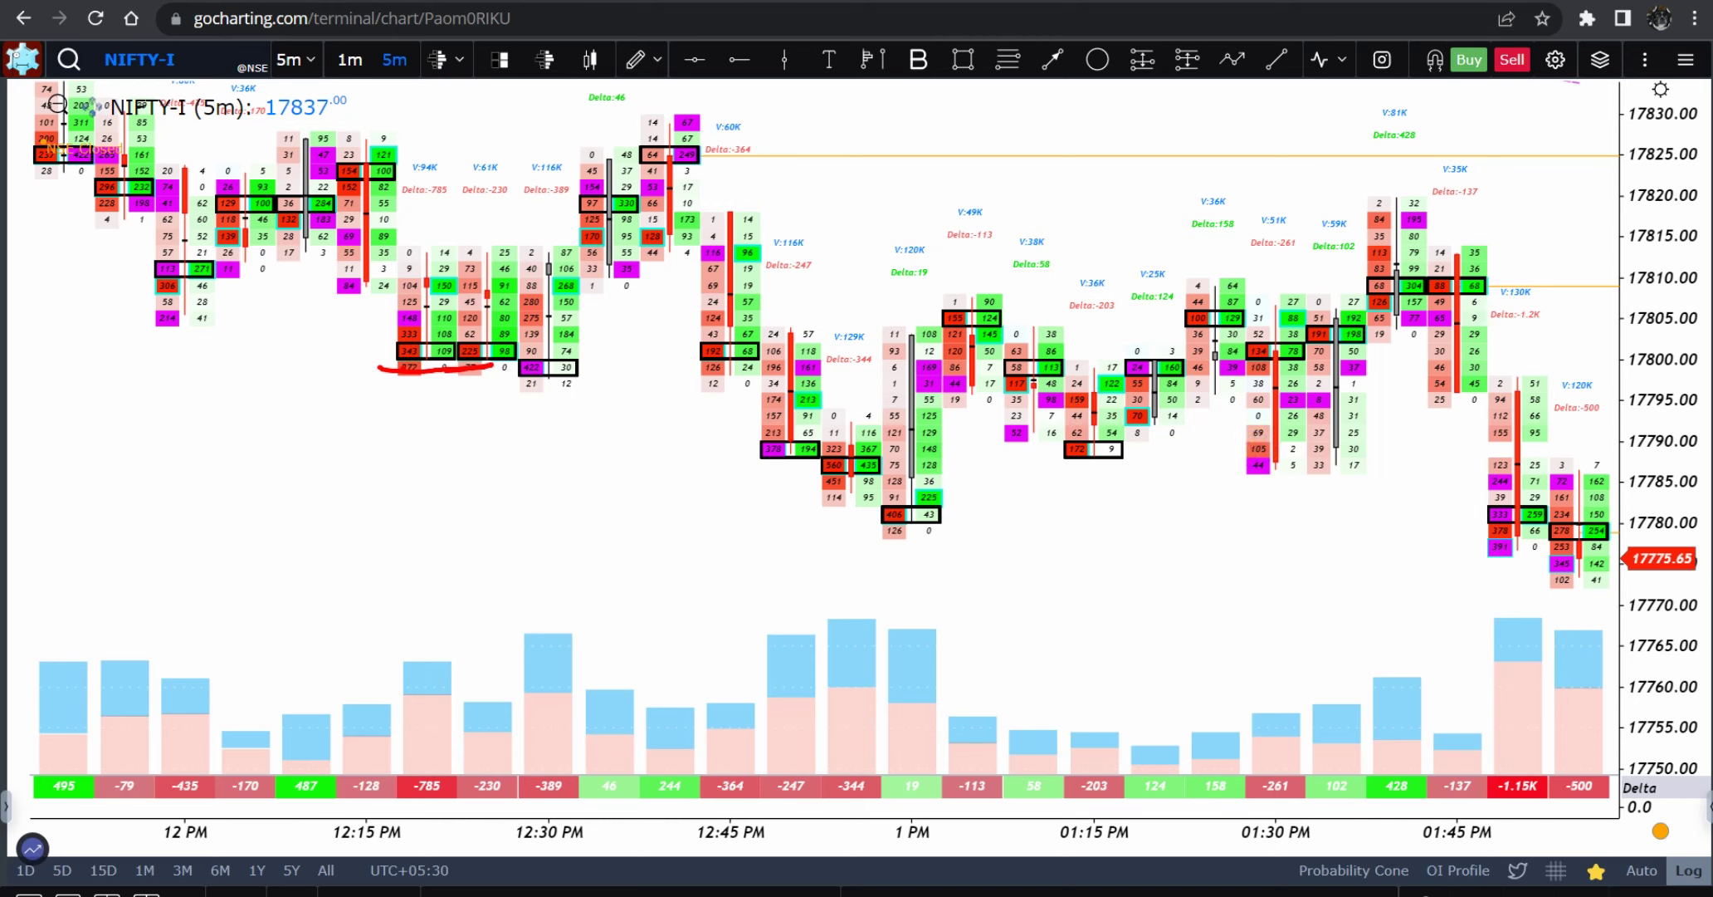
Examine Friday 28's footprint candles, deltas and supply zone from the morning session through about 2:15 PM.
drag(585, 833, 880, 850)
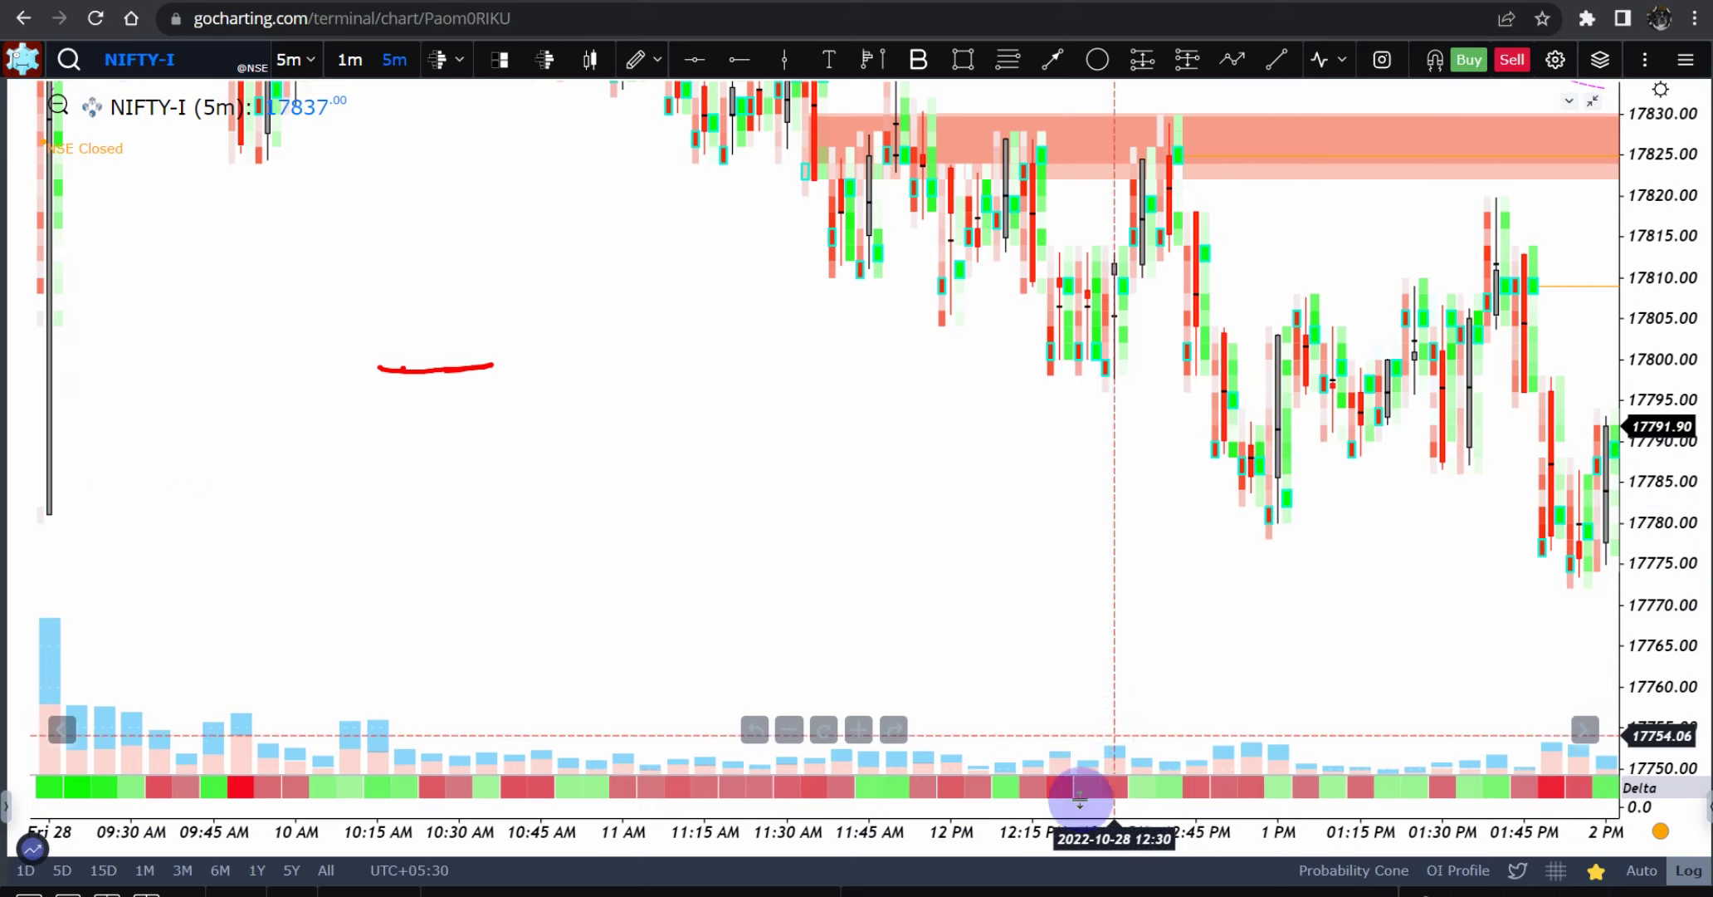
drag(1075, 851, 745, 835)
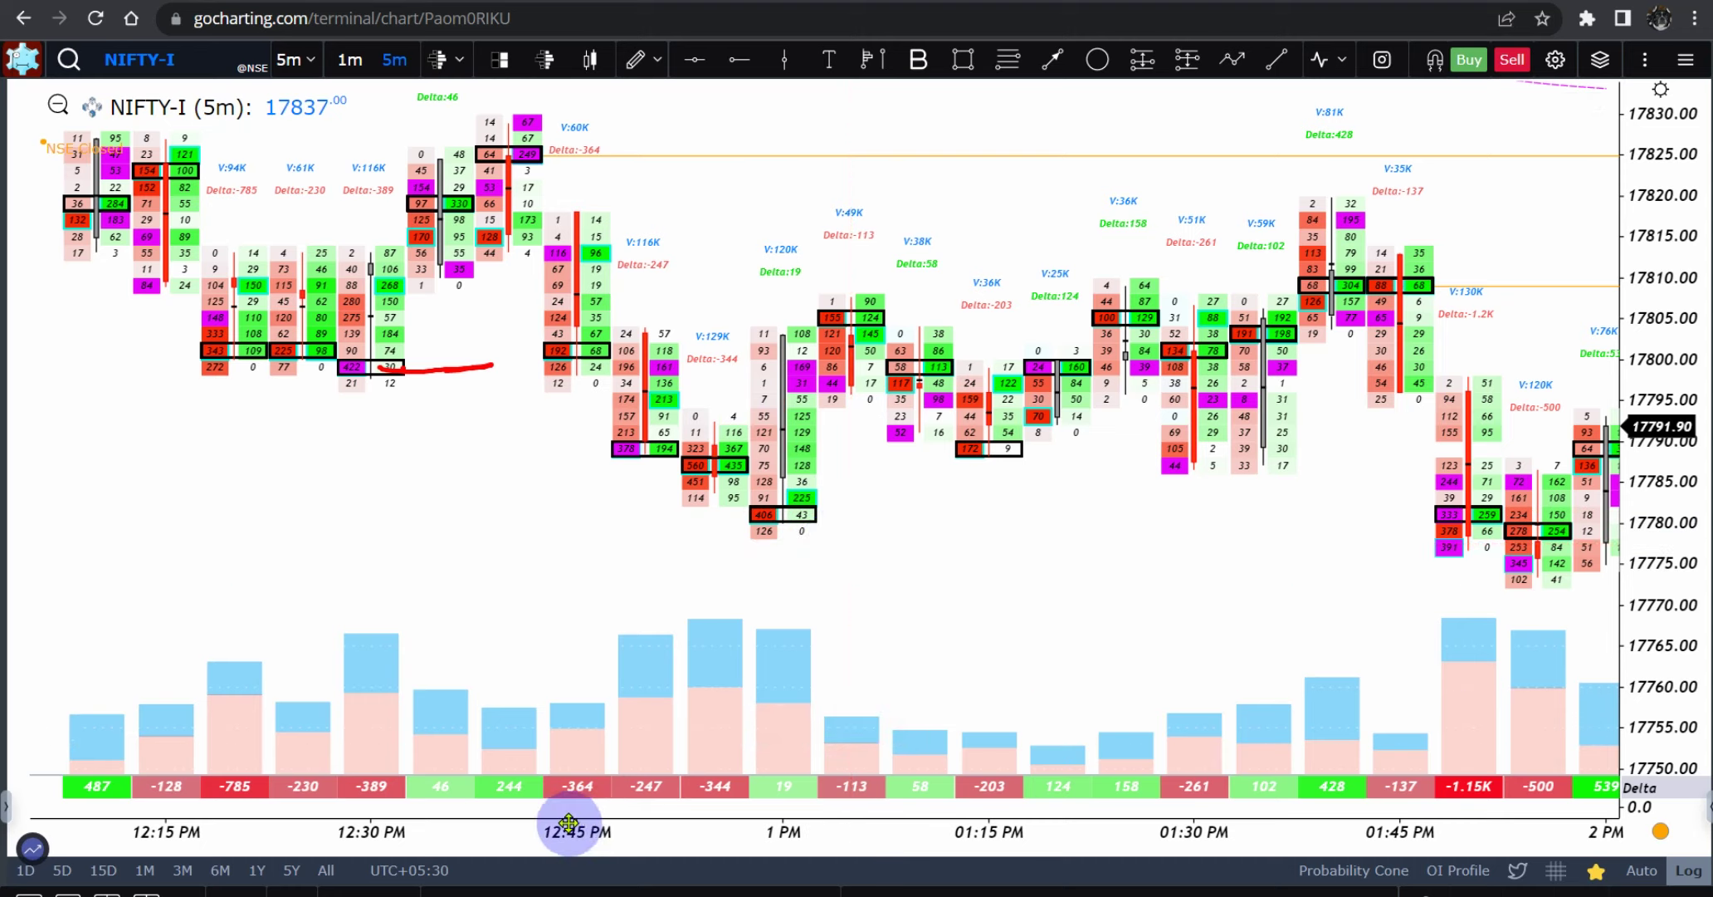
drag(548, 831, 784, 828)
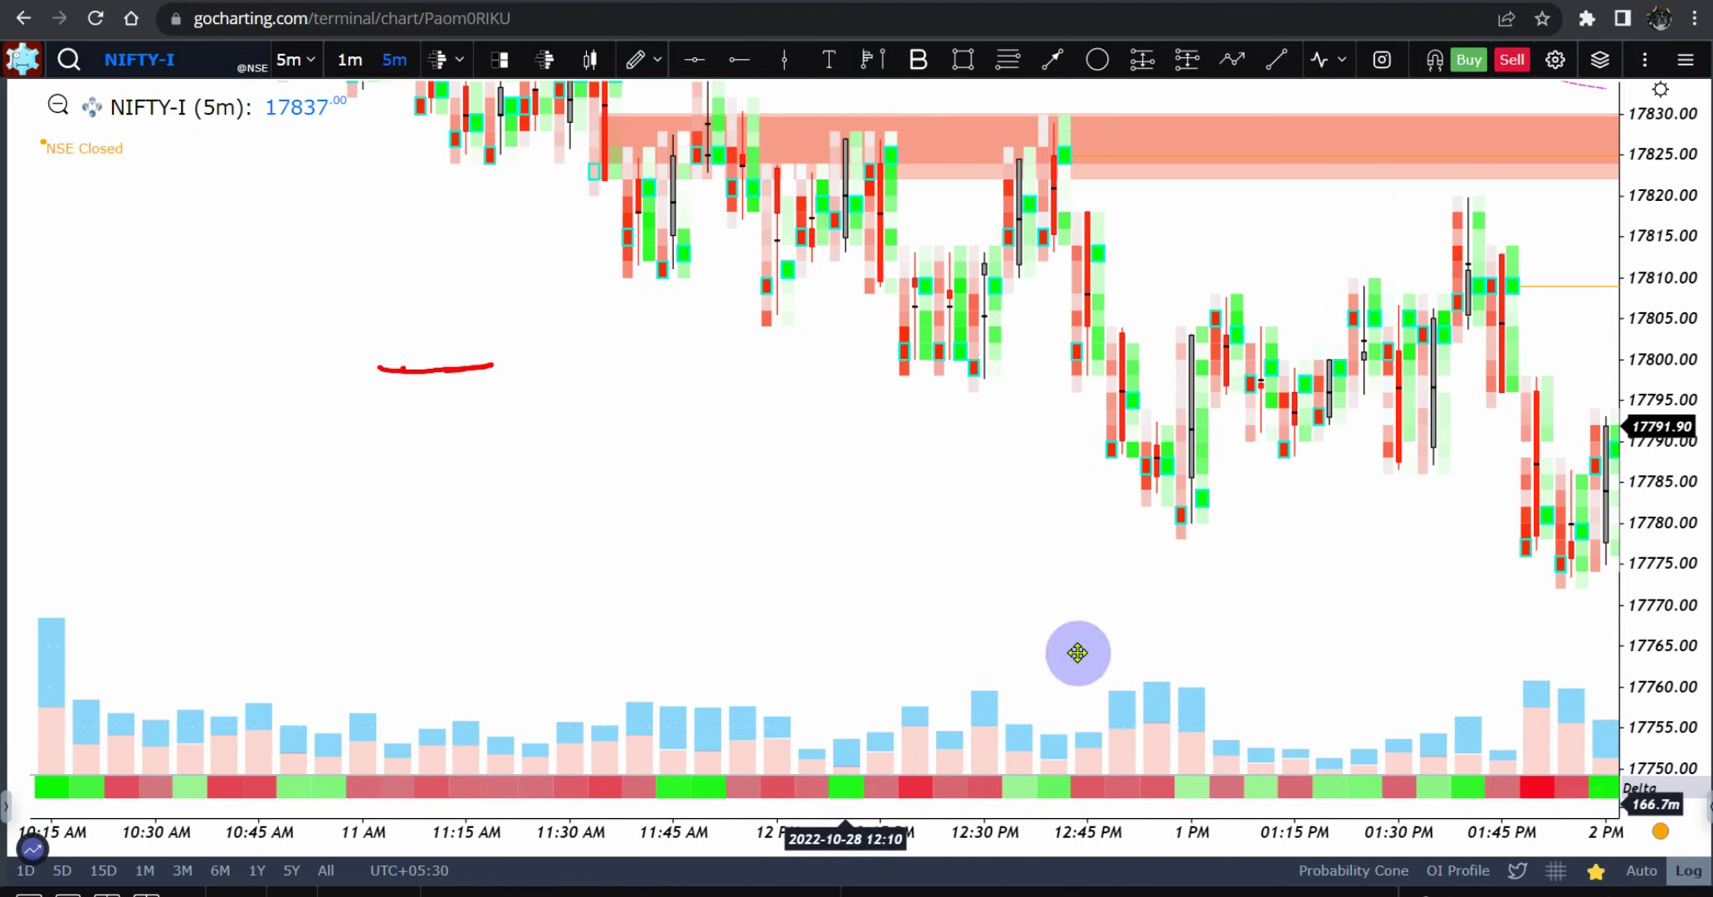
drag(1580, 267, 1545, 363)
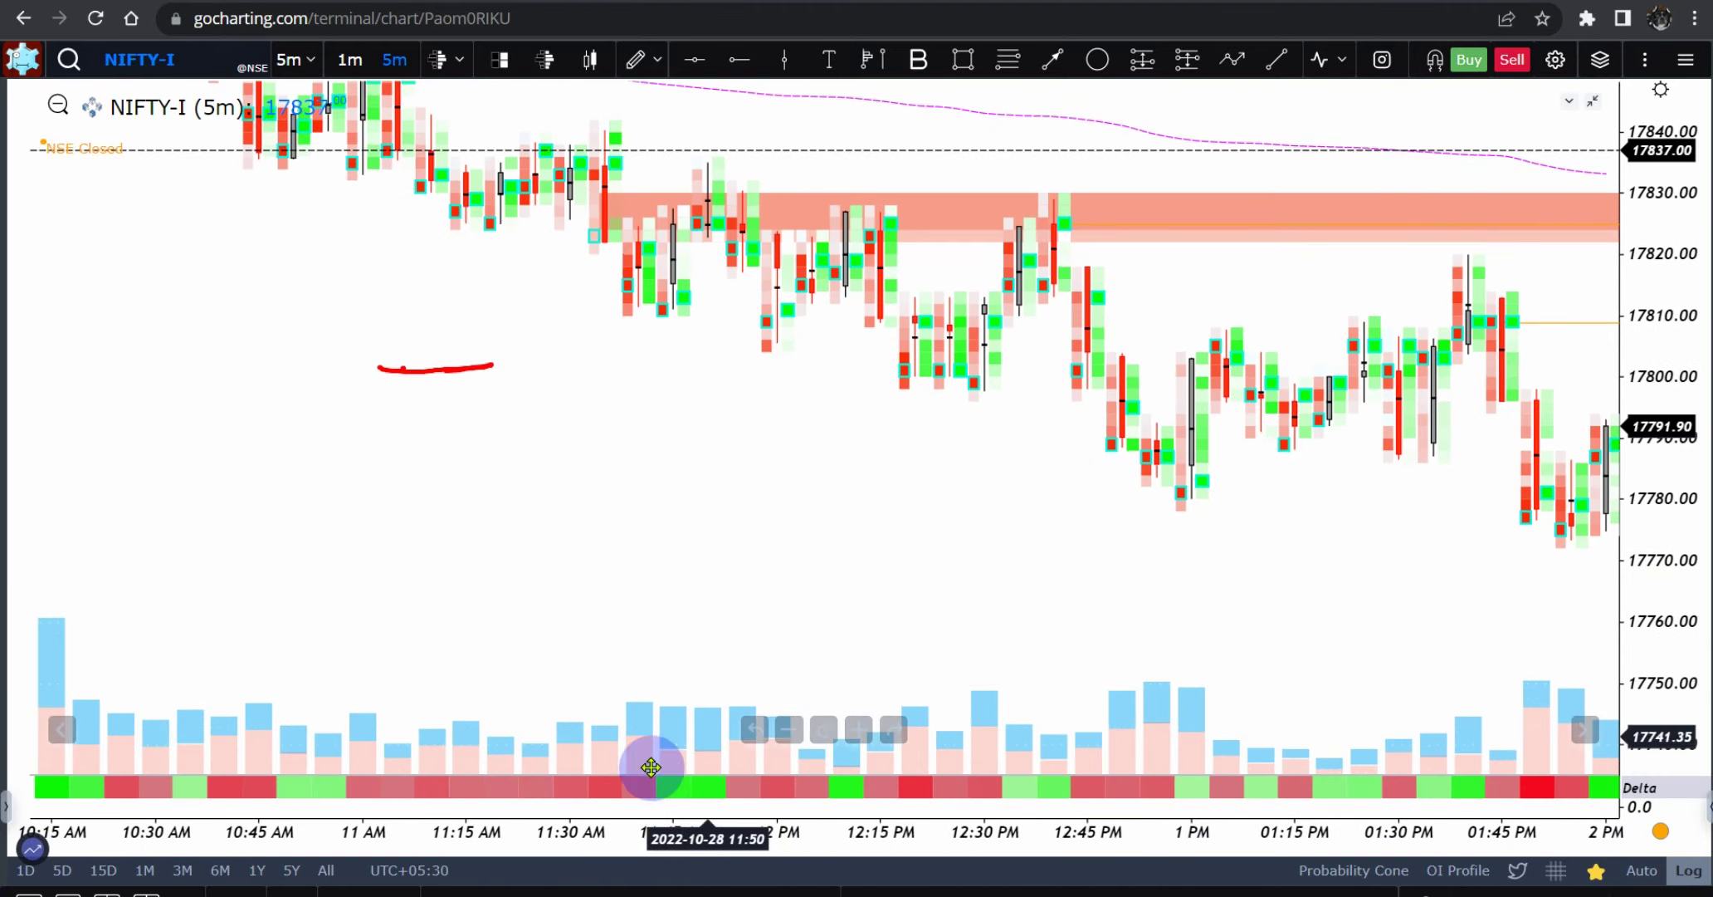
drag(623, 840, 683, 642)
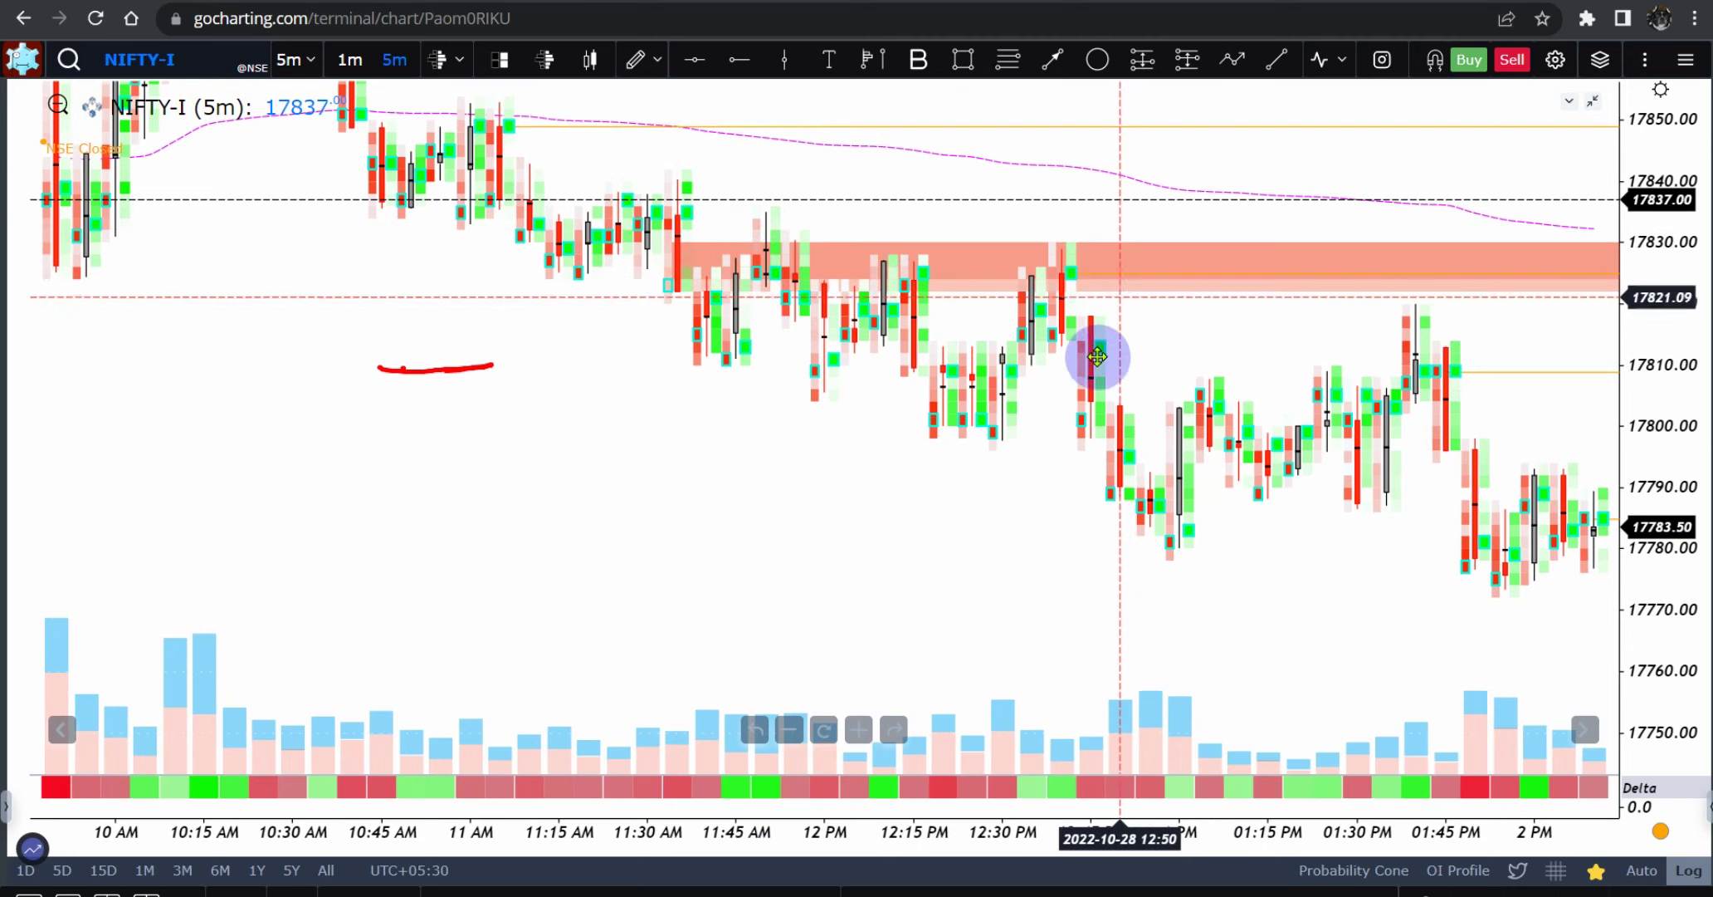
drag(1056, 836, 764, 835)
drag(1650, 542, 1635, 412)
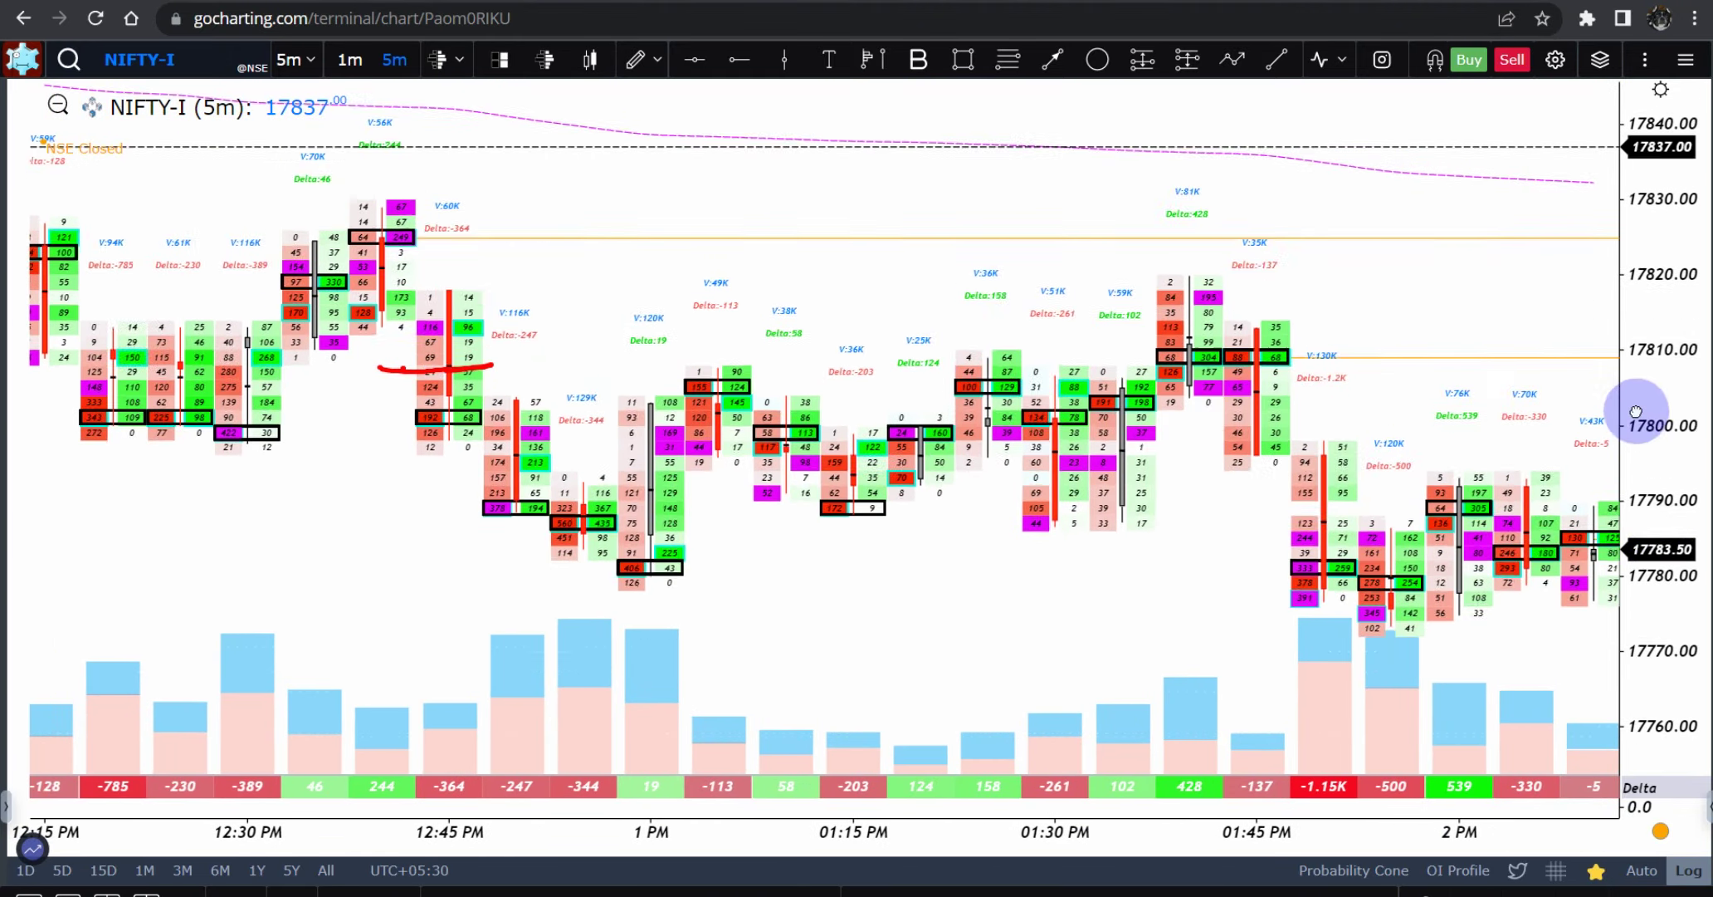
drag(1052, 517, 773, 460)
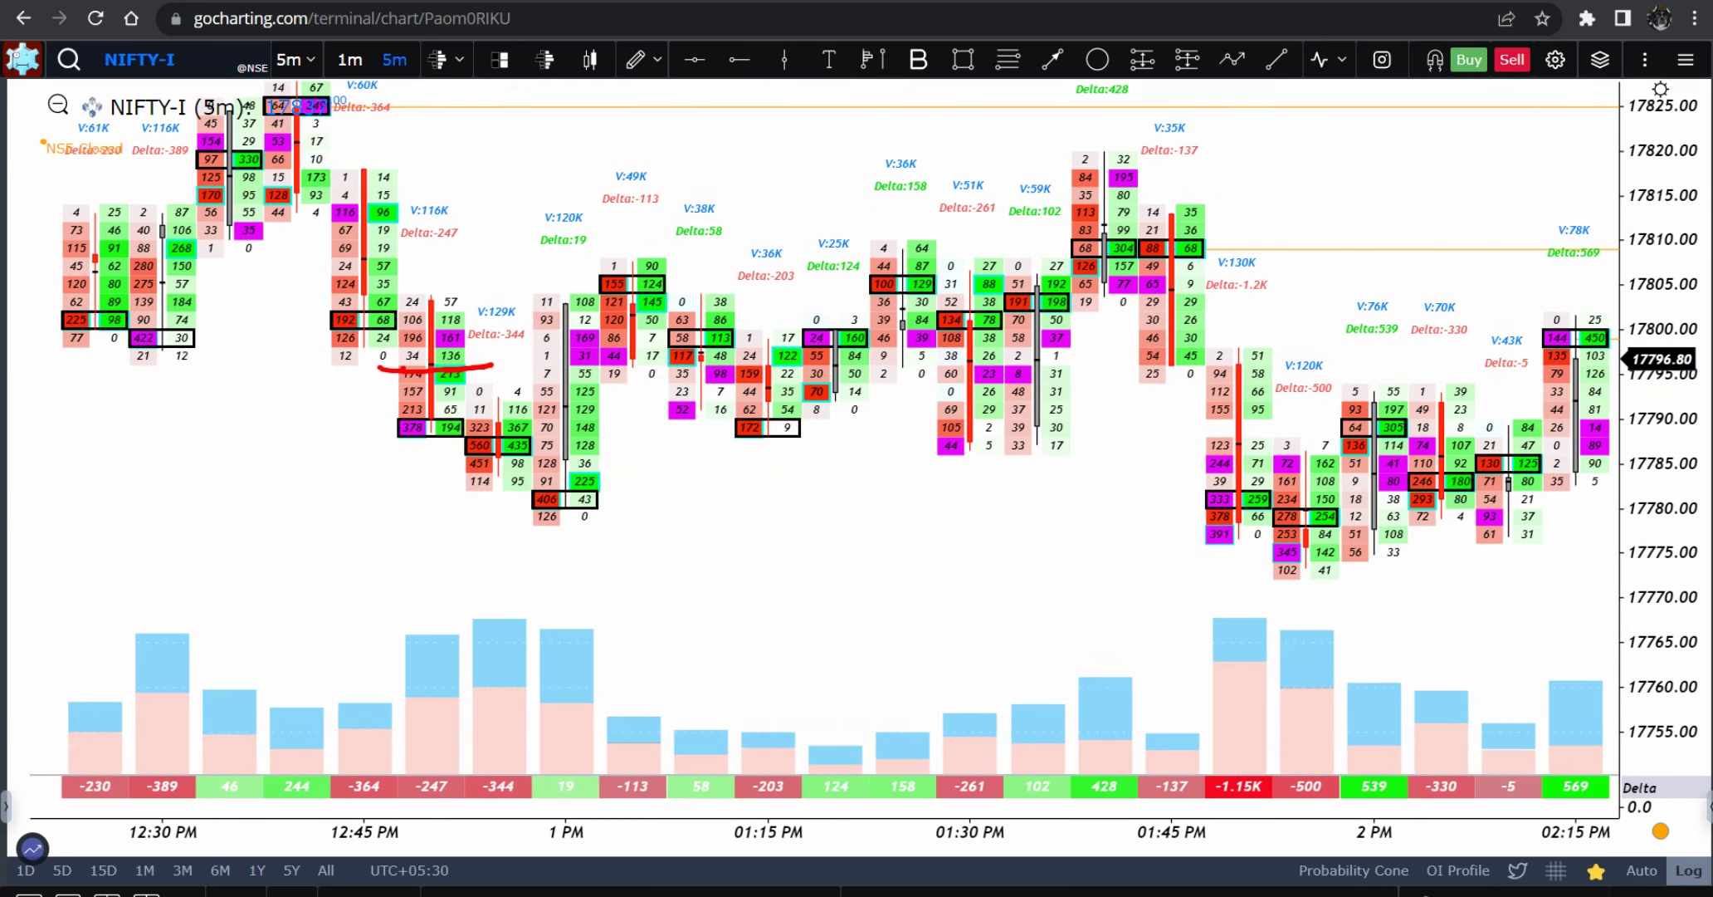
Erase the remaining underline and switch to a side-by-side layout with the 5-minute and 1-minute NIFTY-I charts.
drag(330, 264, 726, 481)
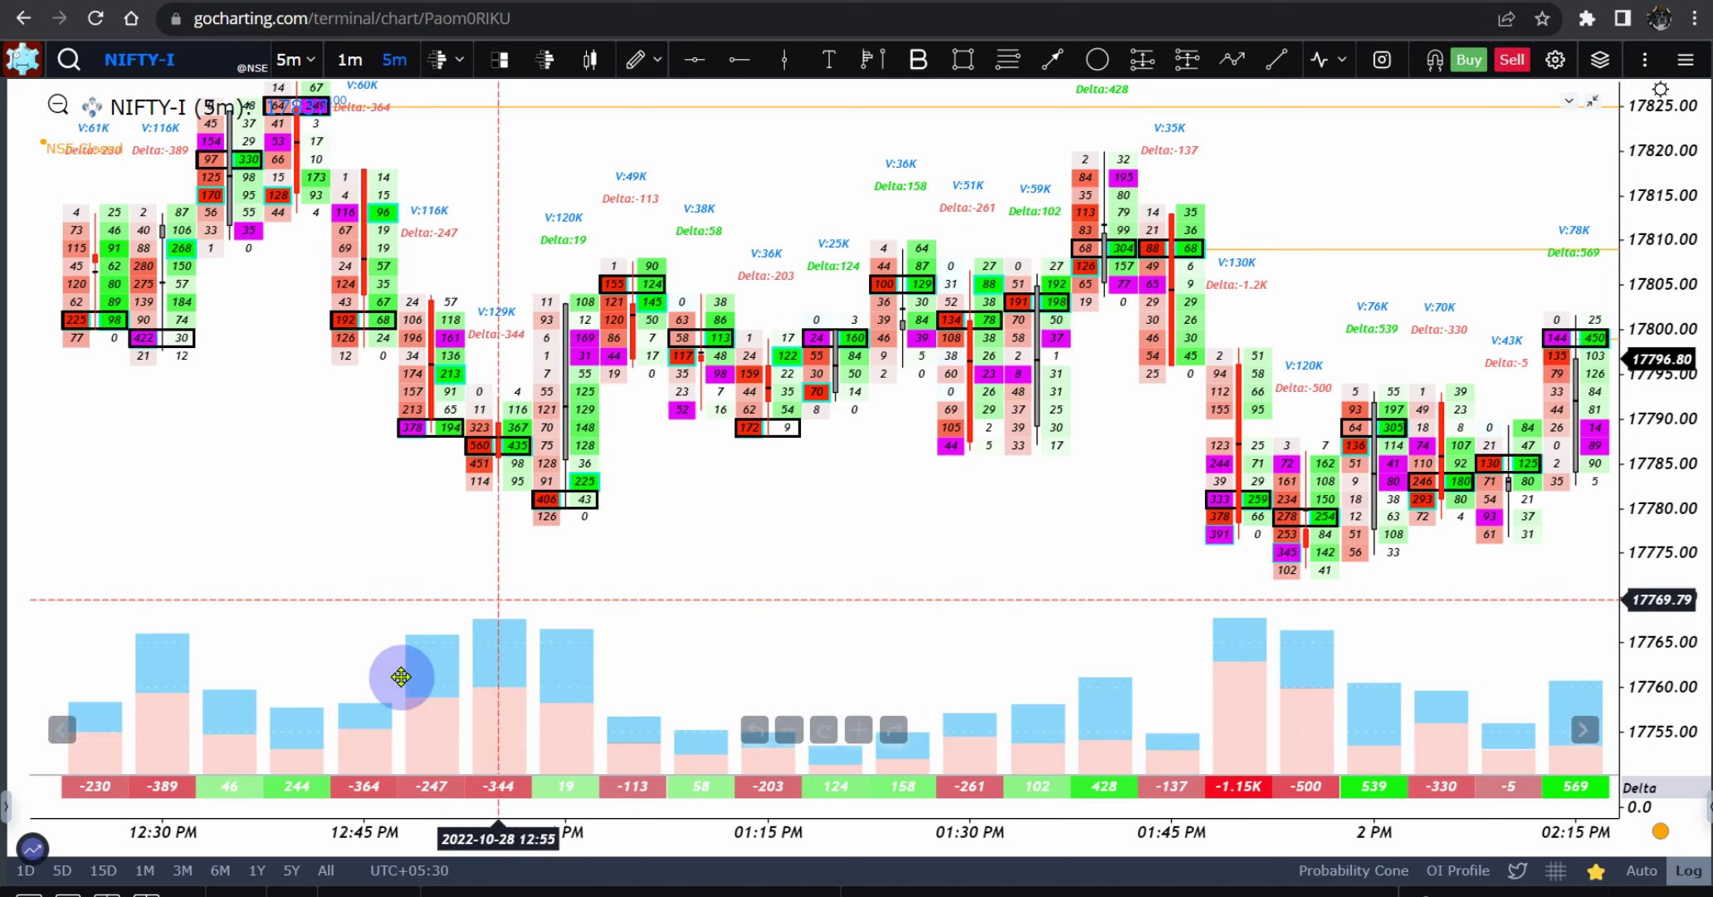
click(105, 891)
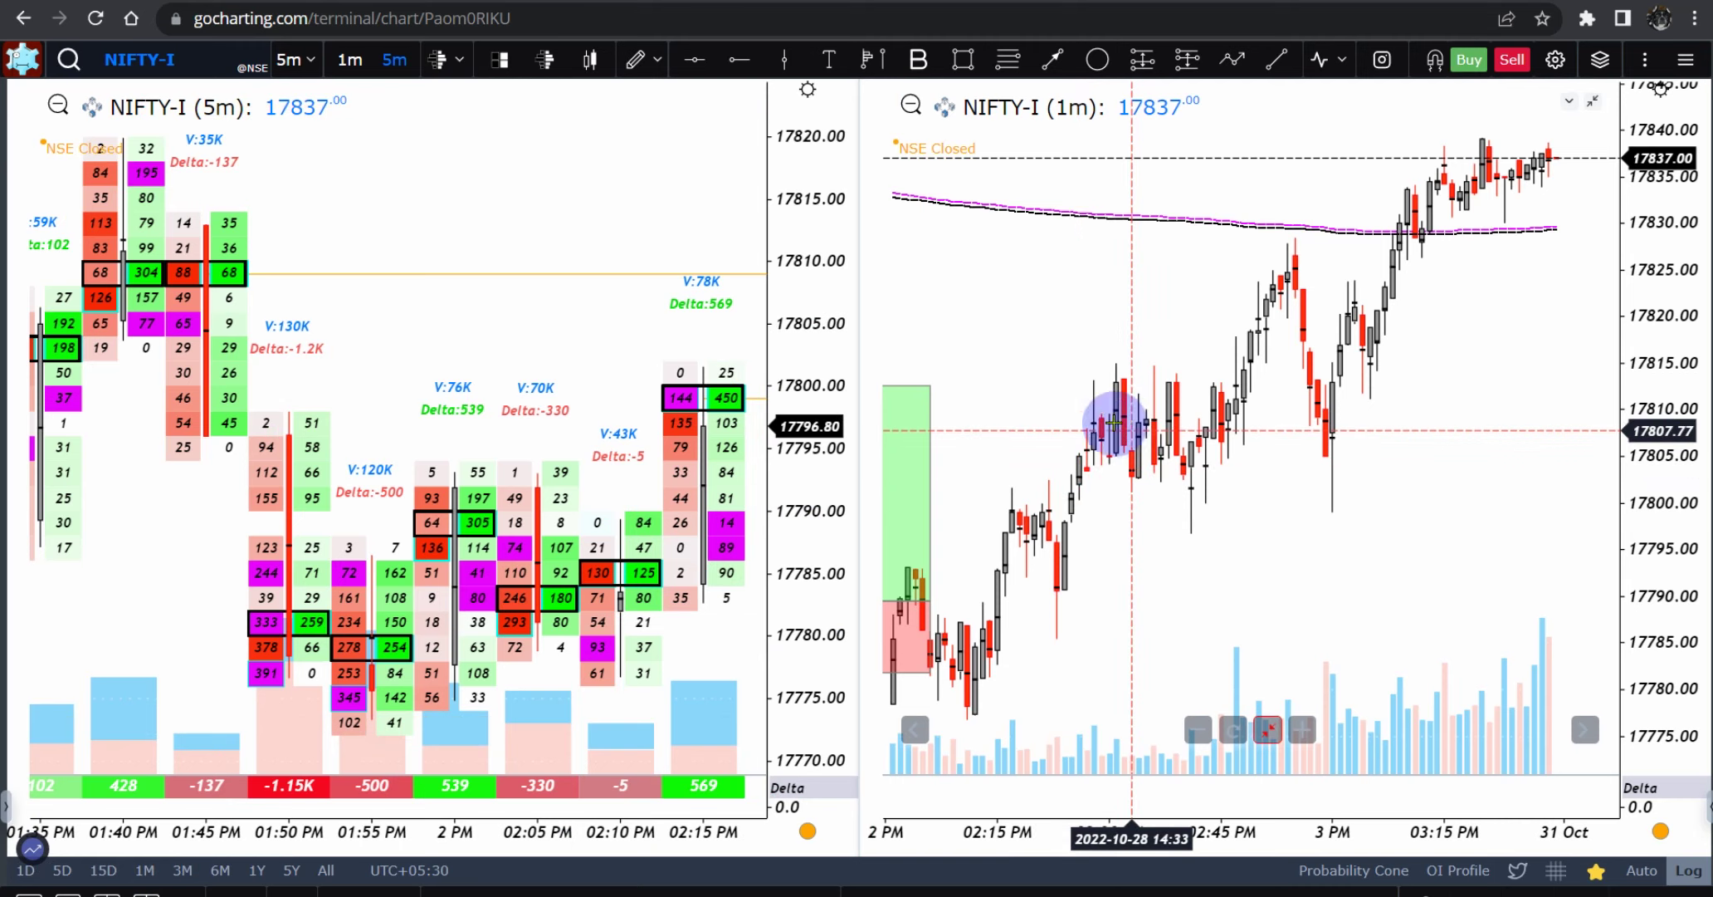
Reapply the 5-minute interval to one NIFTY-I chart and the 1-minute interval to the other.
click(352, 72)
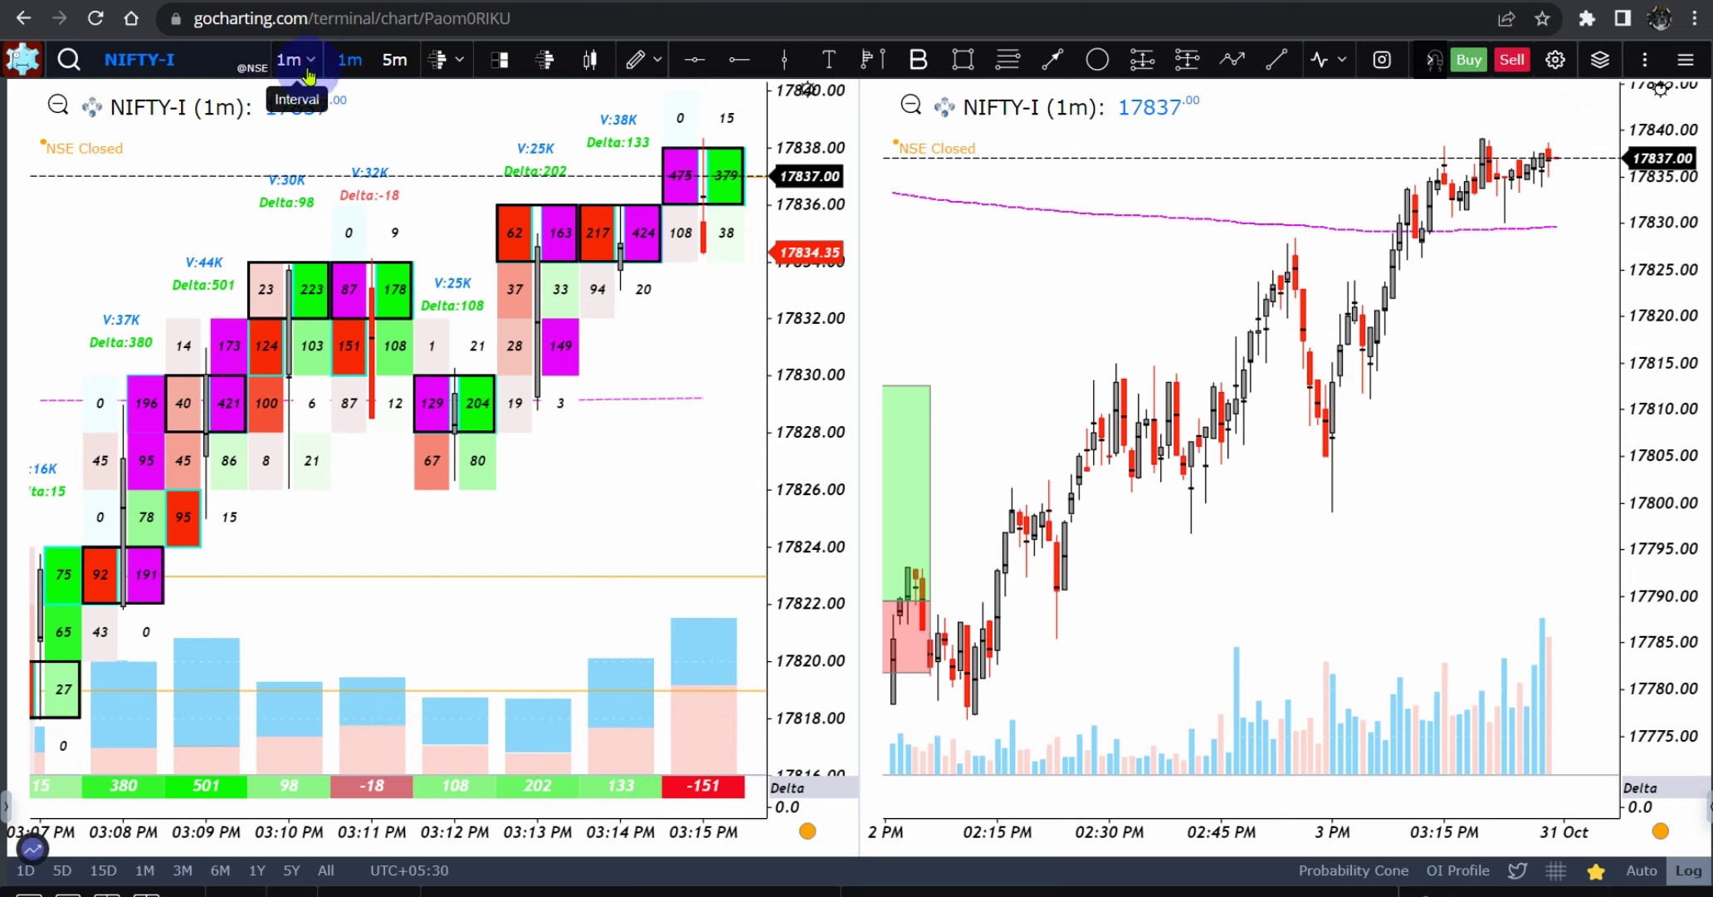
click(397, 60)
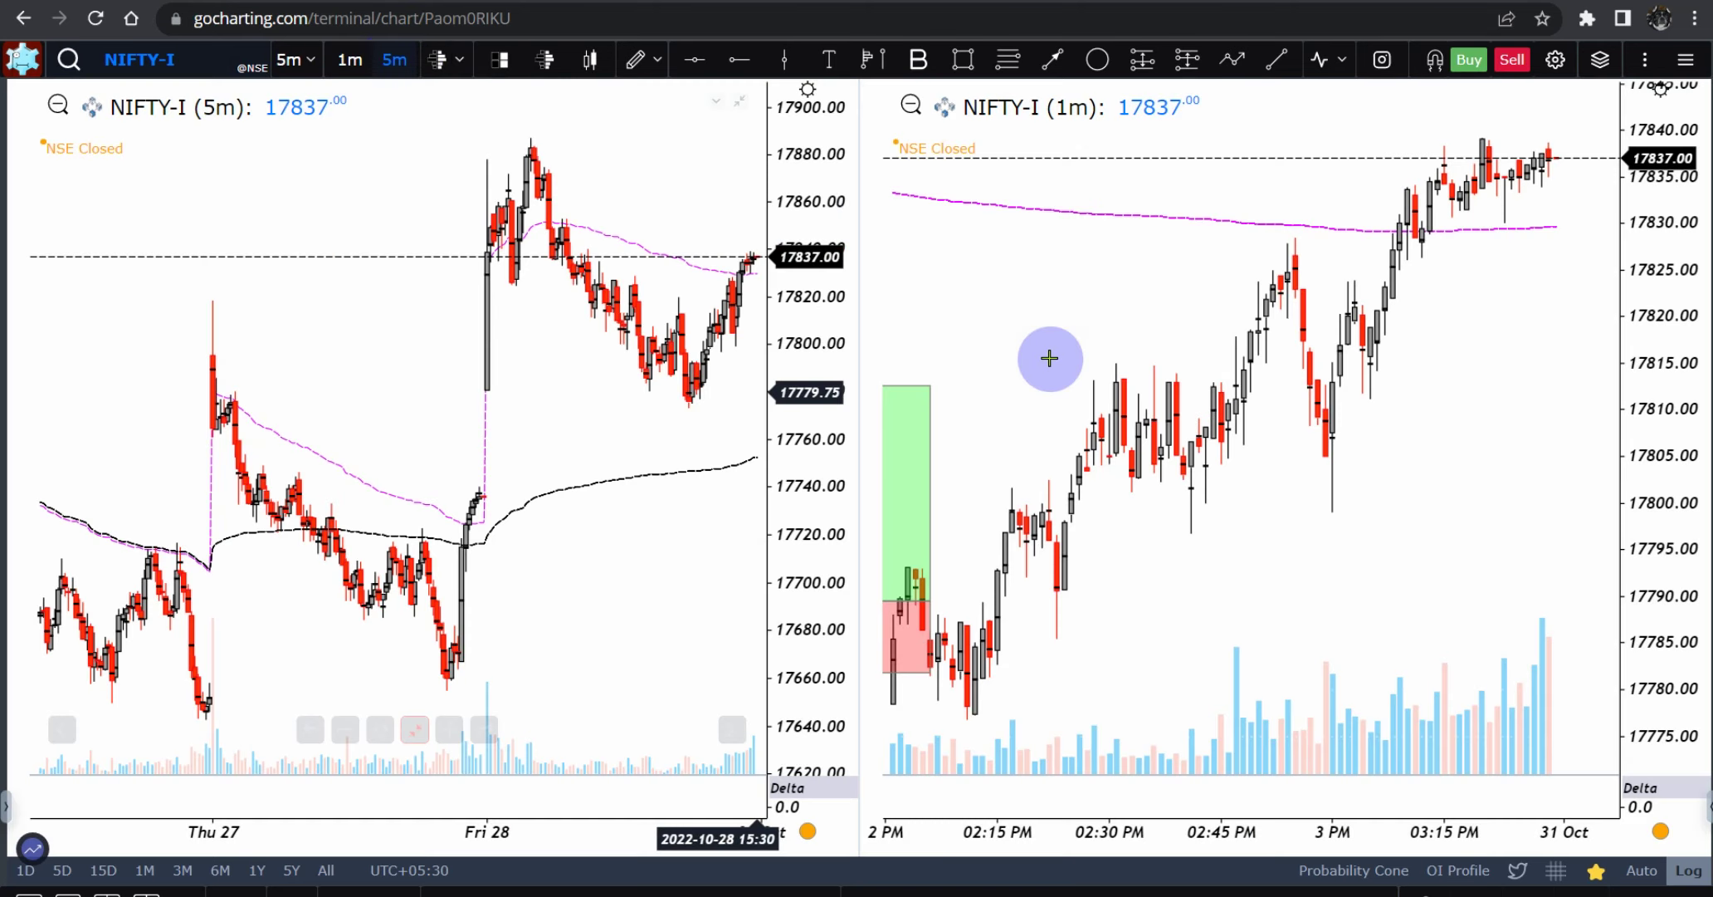
click(351, 73)
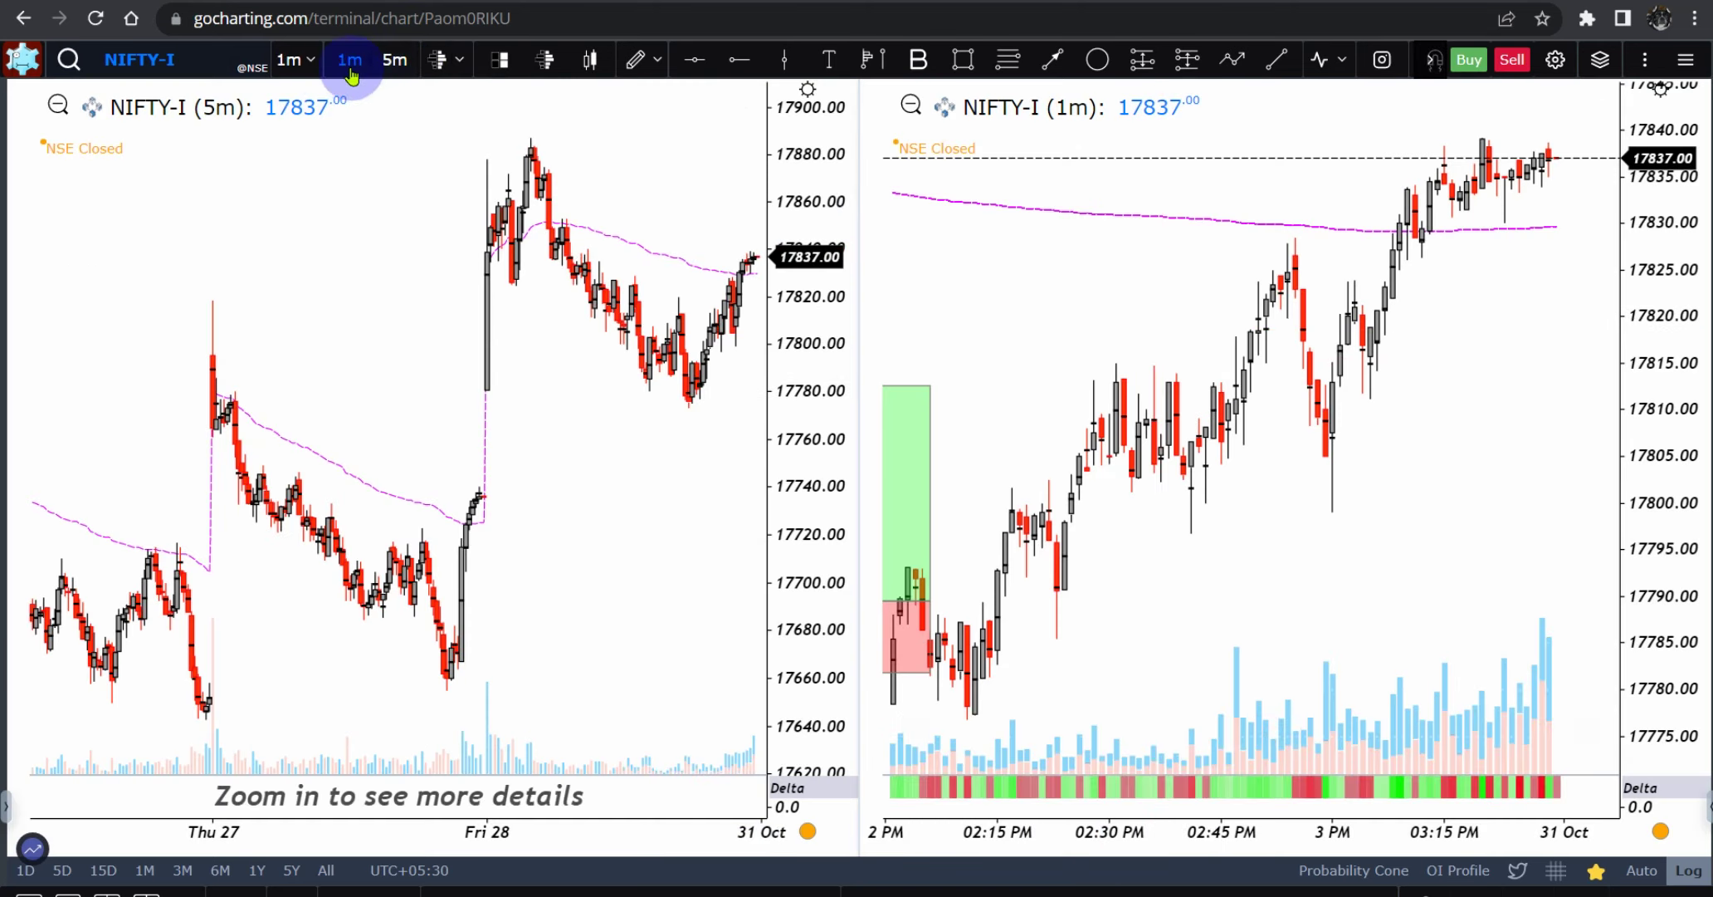
click(412, 372)
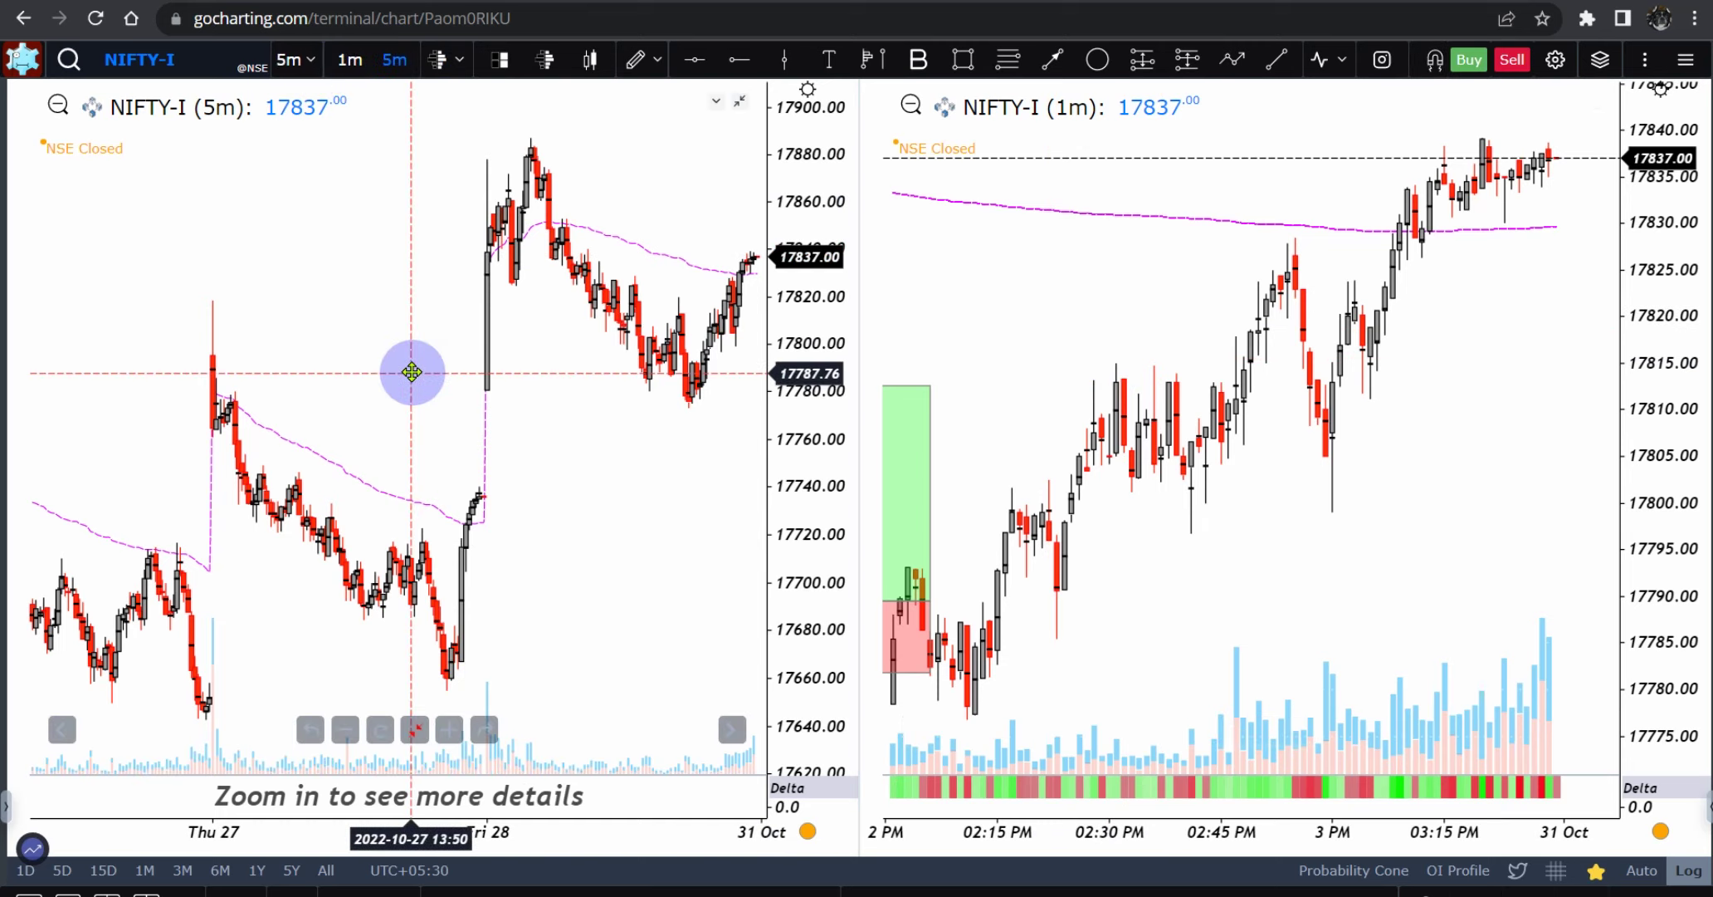
Bring the 5-minute chart's footprint candles between about 12:50 and 1:50 PM on 28 October into readable view.
drag(547, 826, 101, 822)
drag(428, 833, 692, 452)
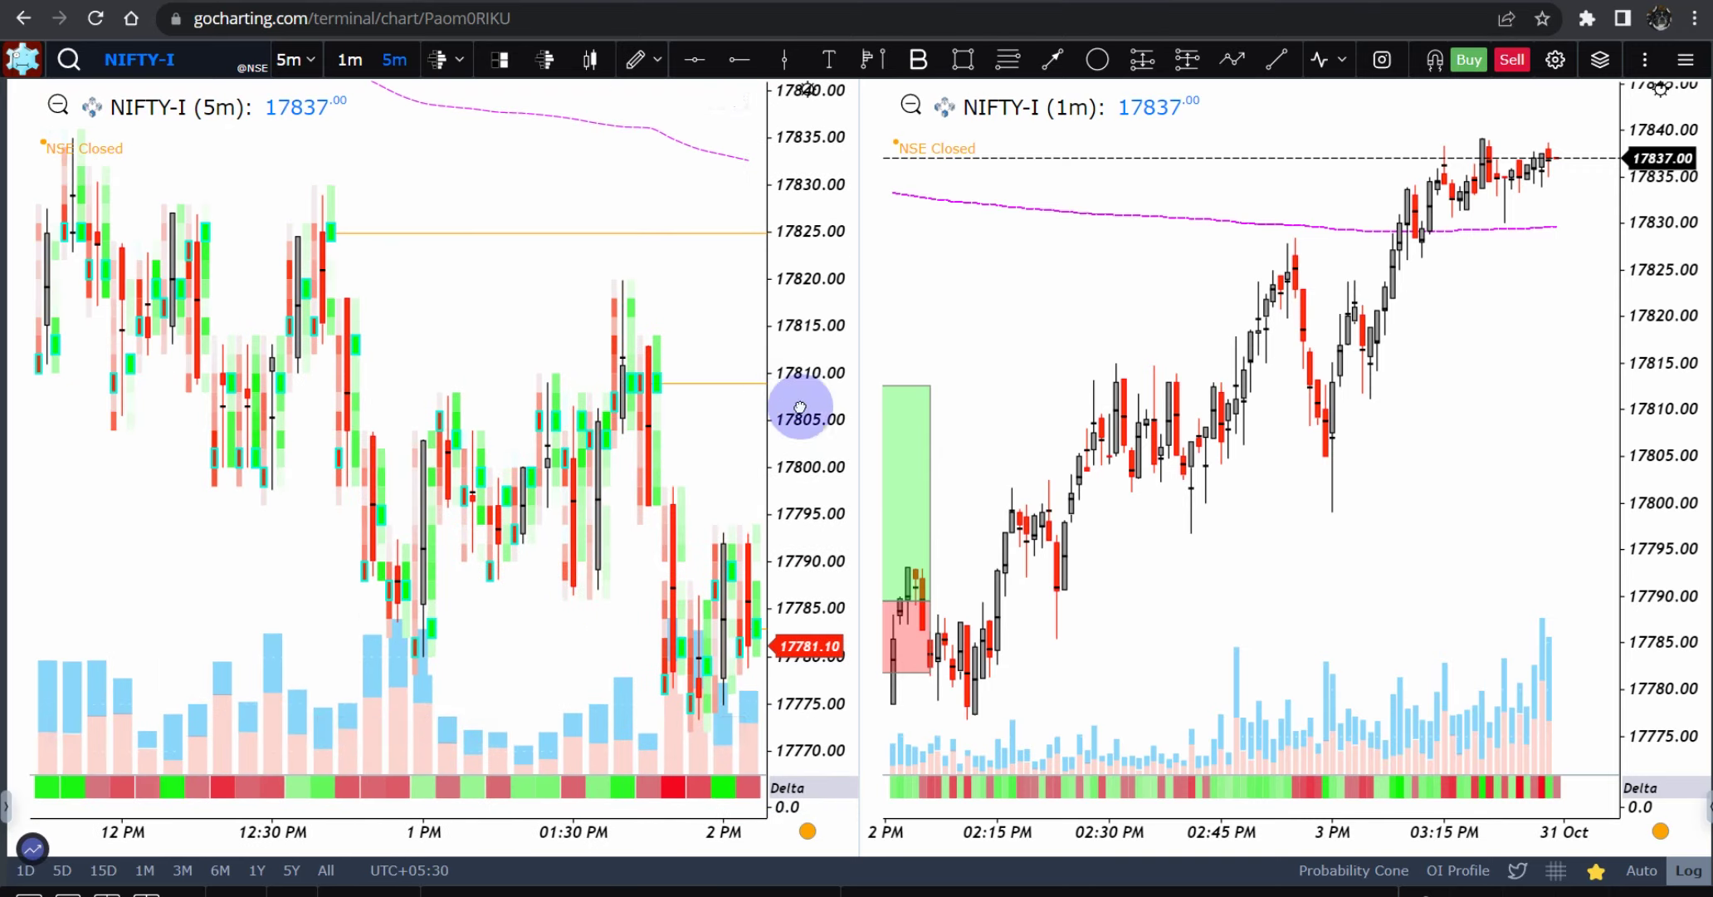
drag(800, 421, 440, 681)
drag(453, 830, 298, 486)
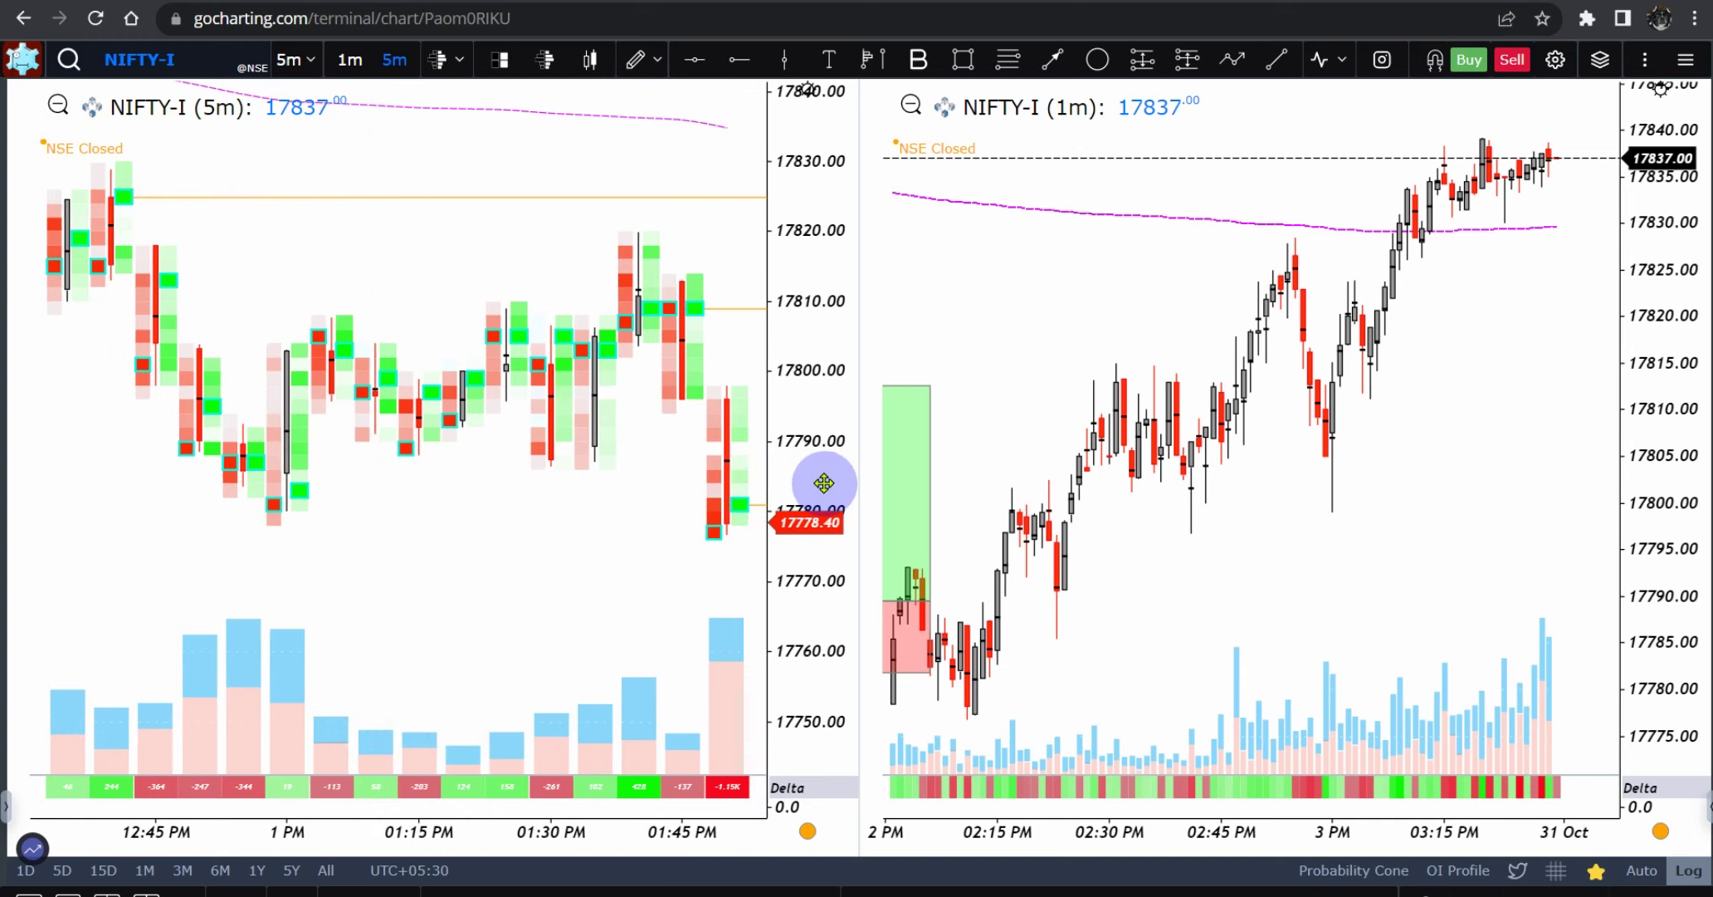
drag(547, 822, 429, 735)
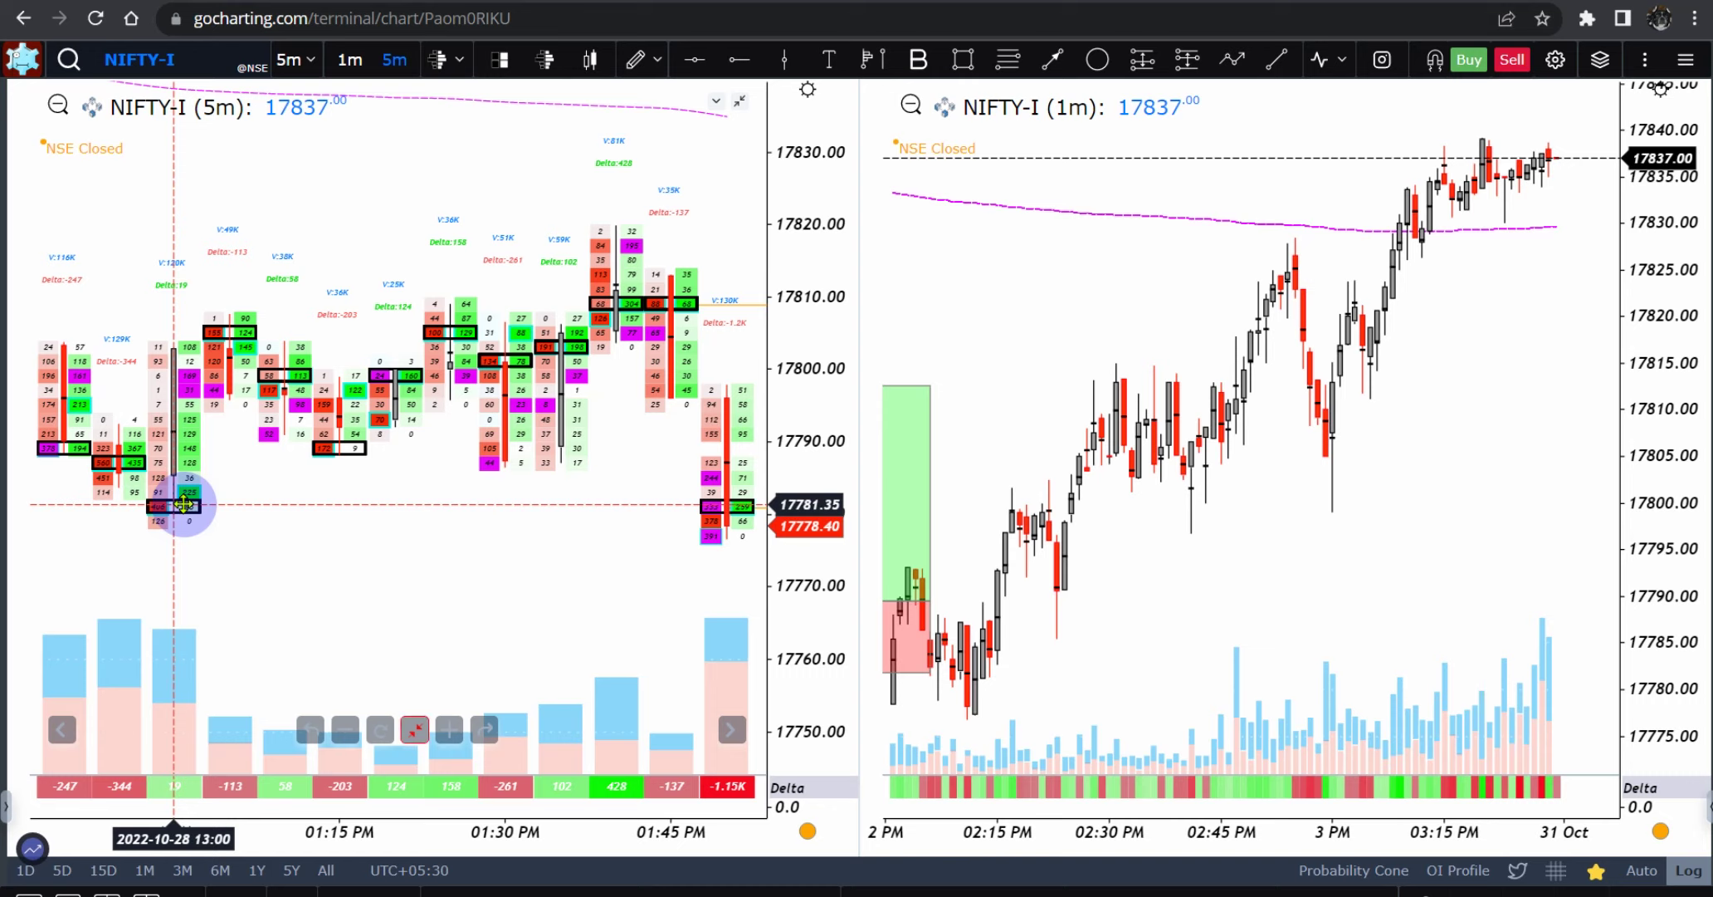
Delete the old long-position drawing from the 1-minute chart and bring the 12:45–2 PM price action into view.
click(928, 476)
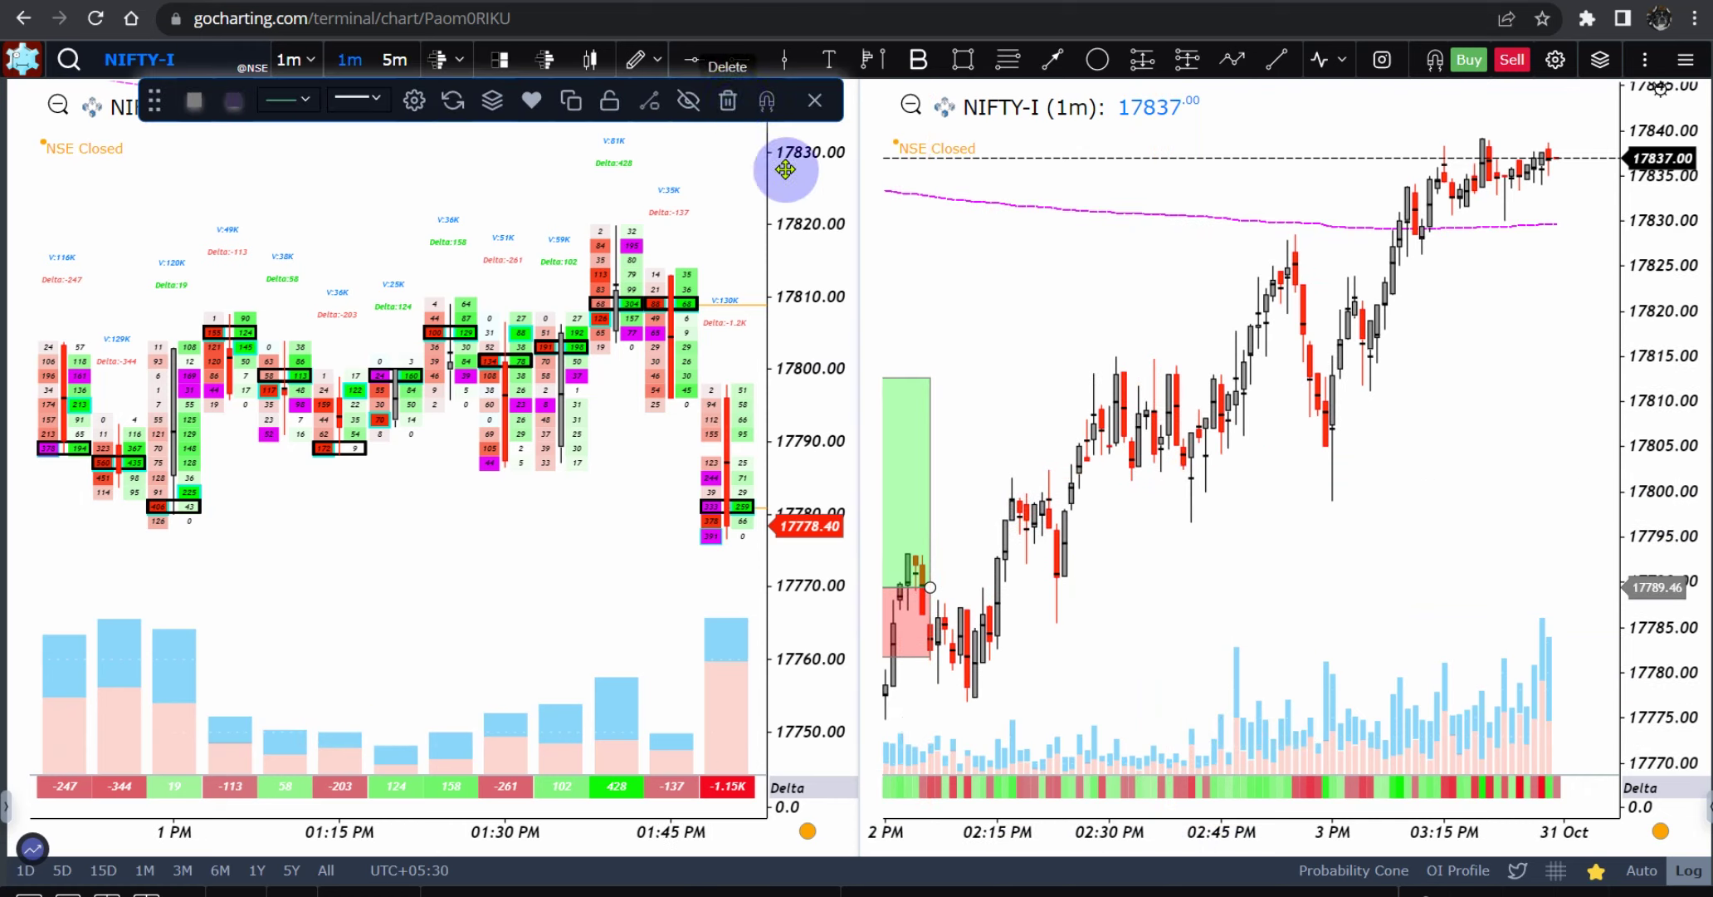
key(Delete)
scroll(987, 509, up, 5)
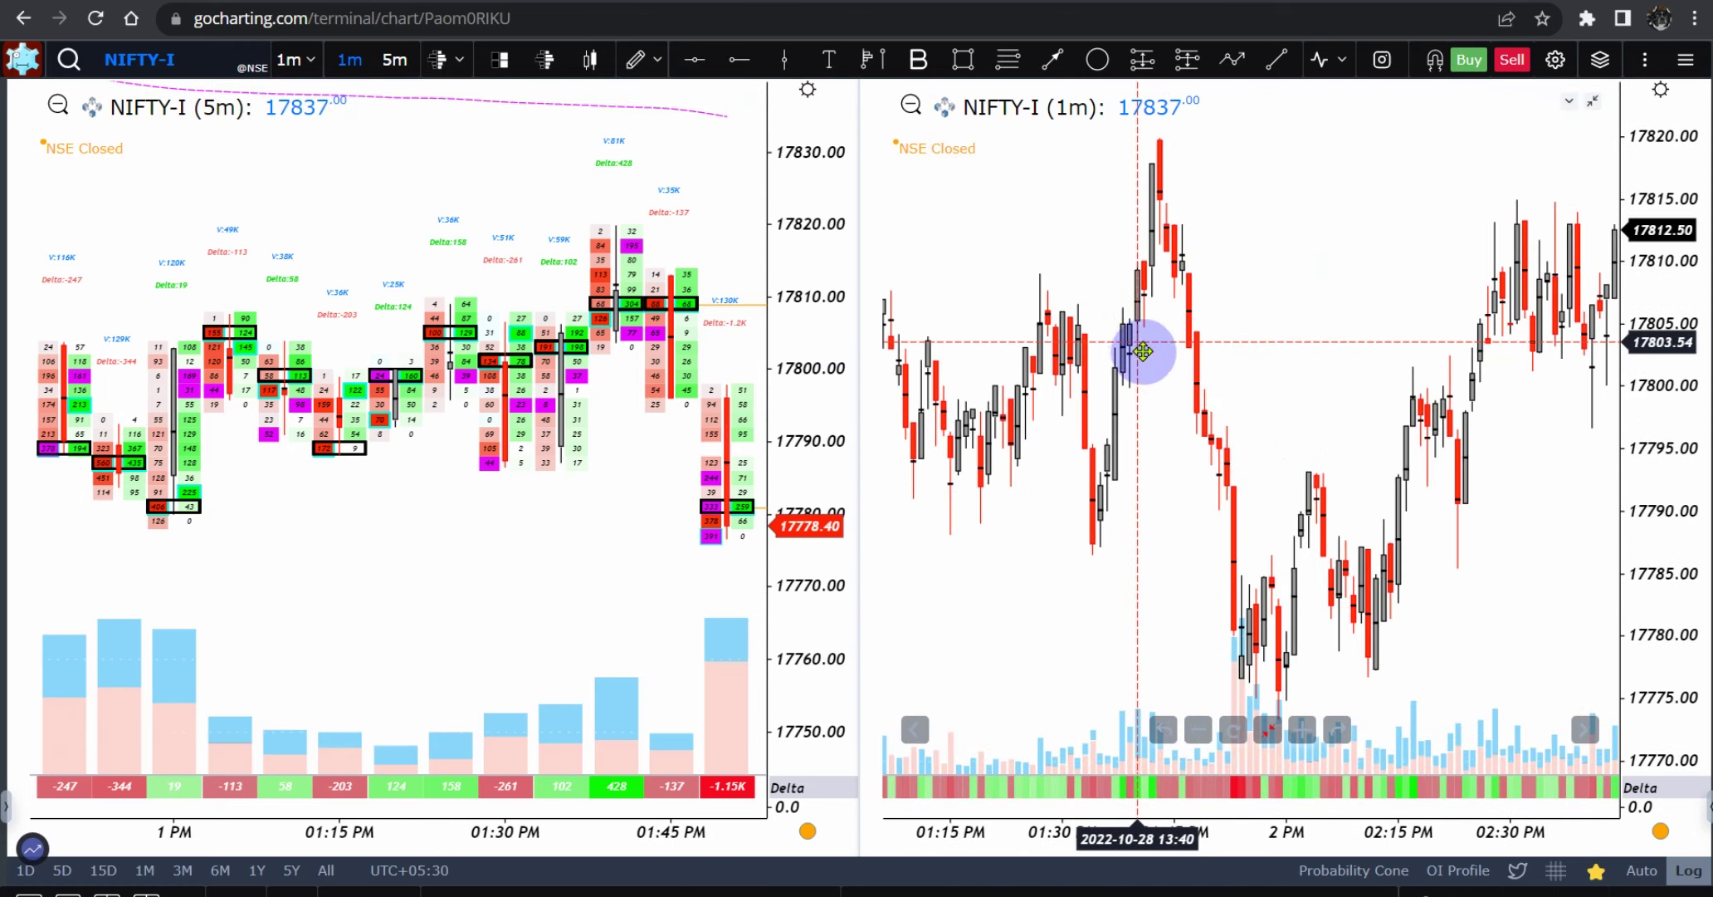
scroll(1143, 351, up, 5)
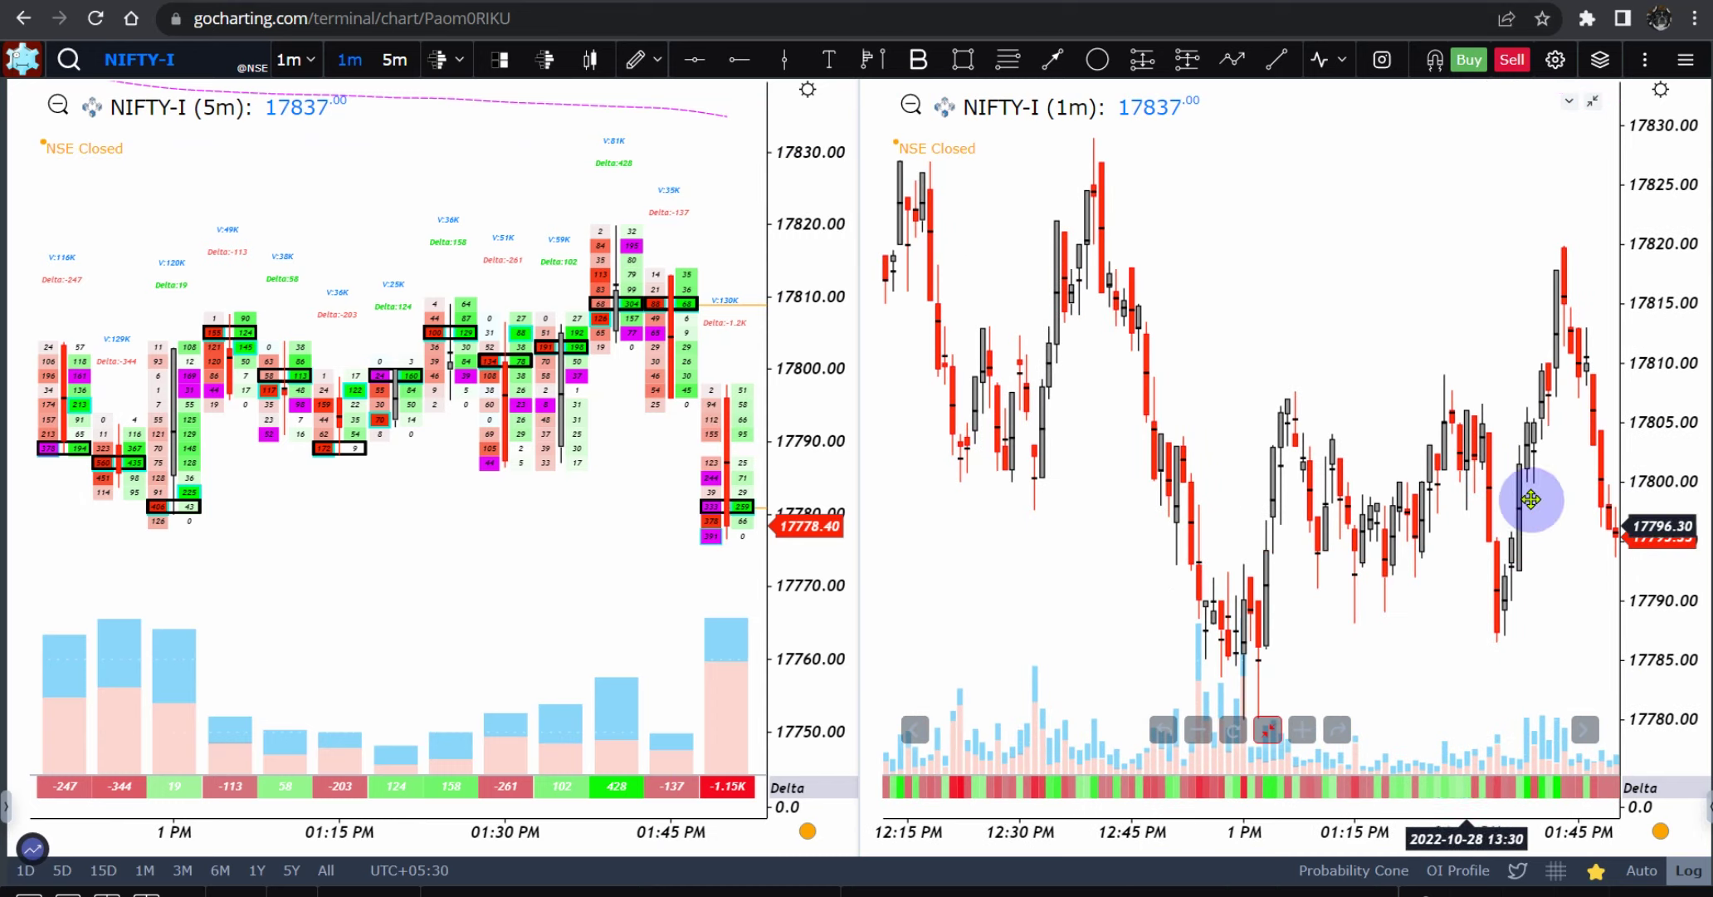
drag(1677, 437, 1316, 443)
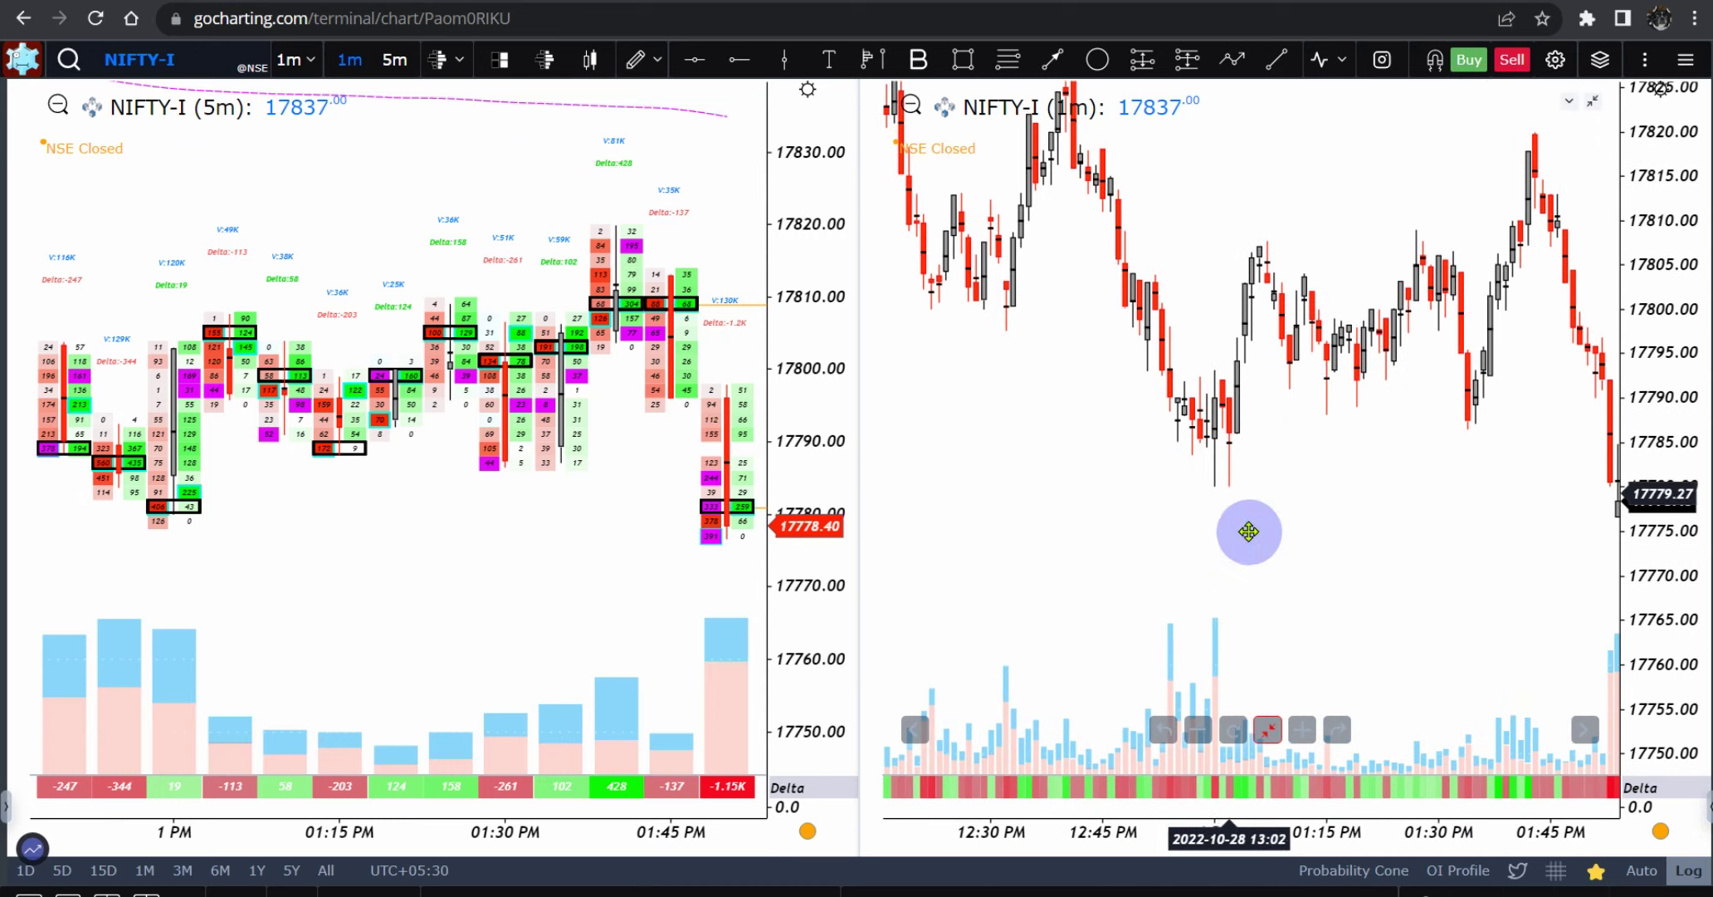
drag(1096, 839, 1014, 839)
drag(1258, 640, 1192, 497)
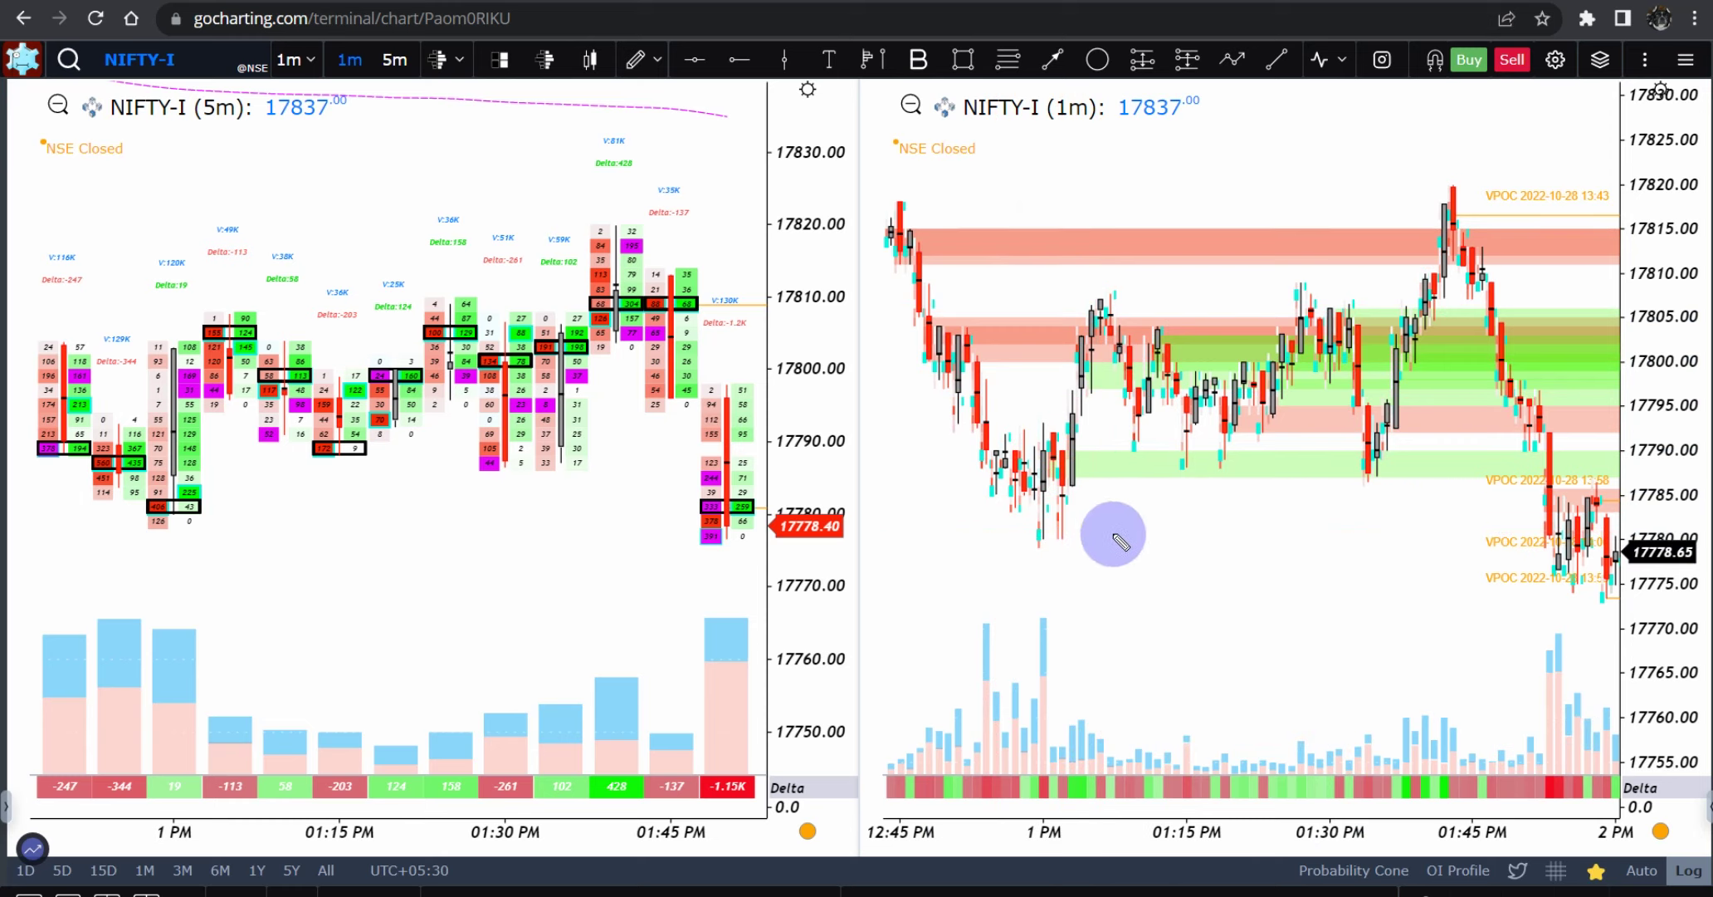
On the 1-minute chart, circle the lows near 17780 around 1 PM and the volume spikes beneath them, and erase the marks.
mouse_move(1048, 494)
mouse_down()
mouse_move(992, 521)
mouse_move(1094, 560)
mouse_move(1050, 501)
mouse_up()
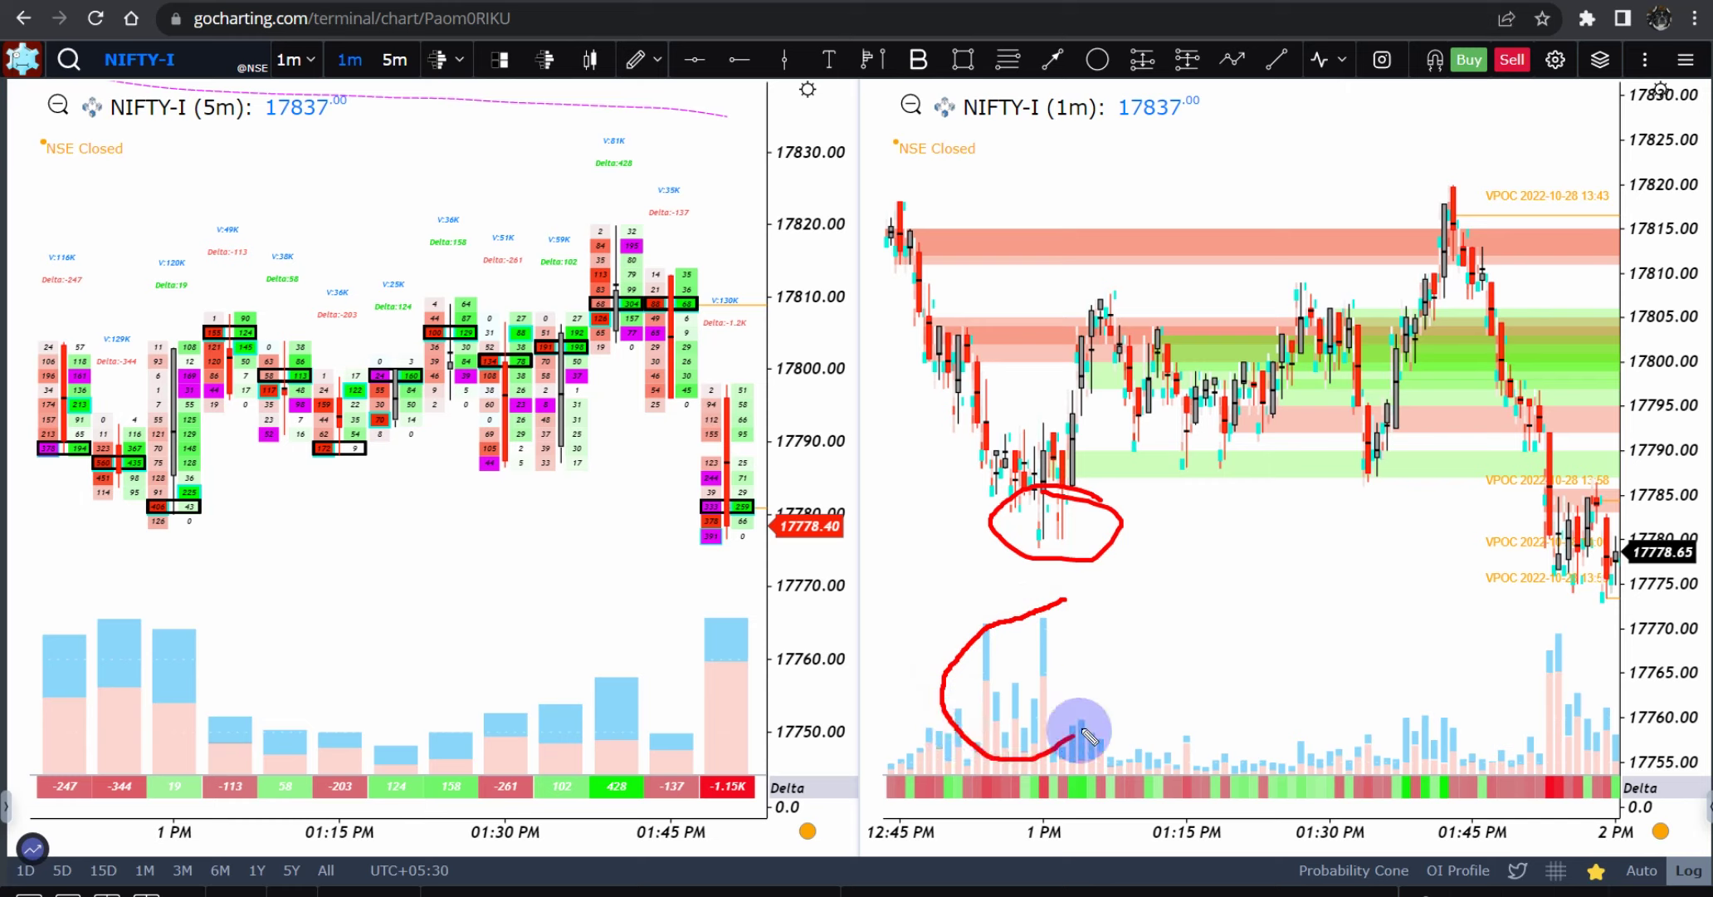
mouse_move(1082, 732)
mouse_down()
mouse_move(1125, 664)
mouse_move(1048, 600)
mouse_up()
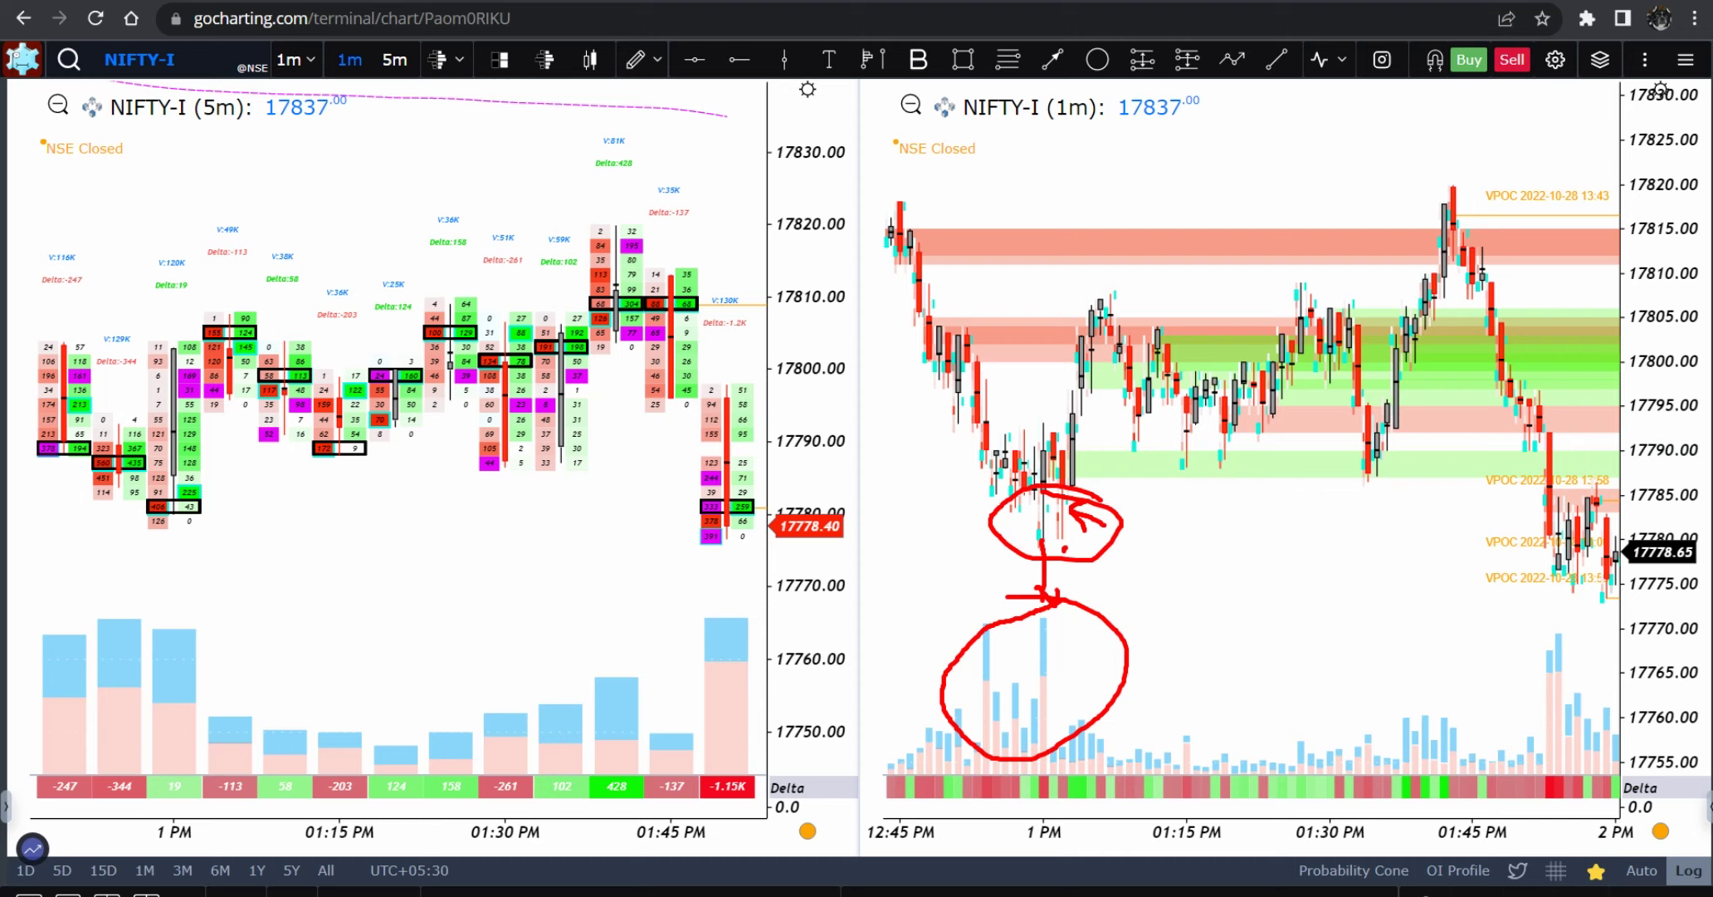
mouse_move(931, 446)
mouse_down()
mouse_move(1212, 797)
mouse_move(1282, 802)
mouse_up()
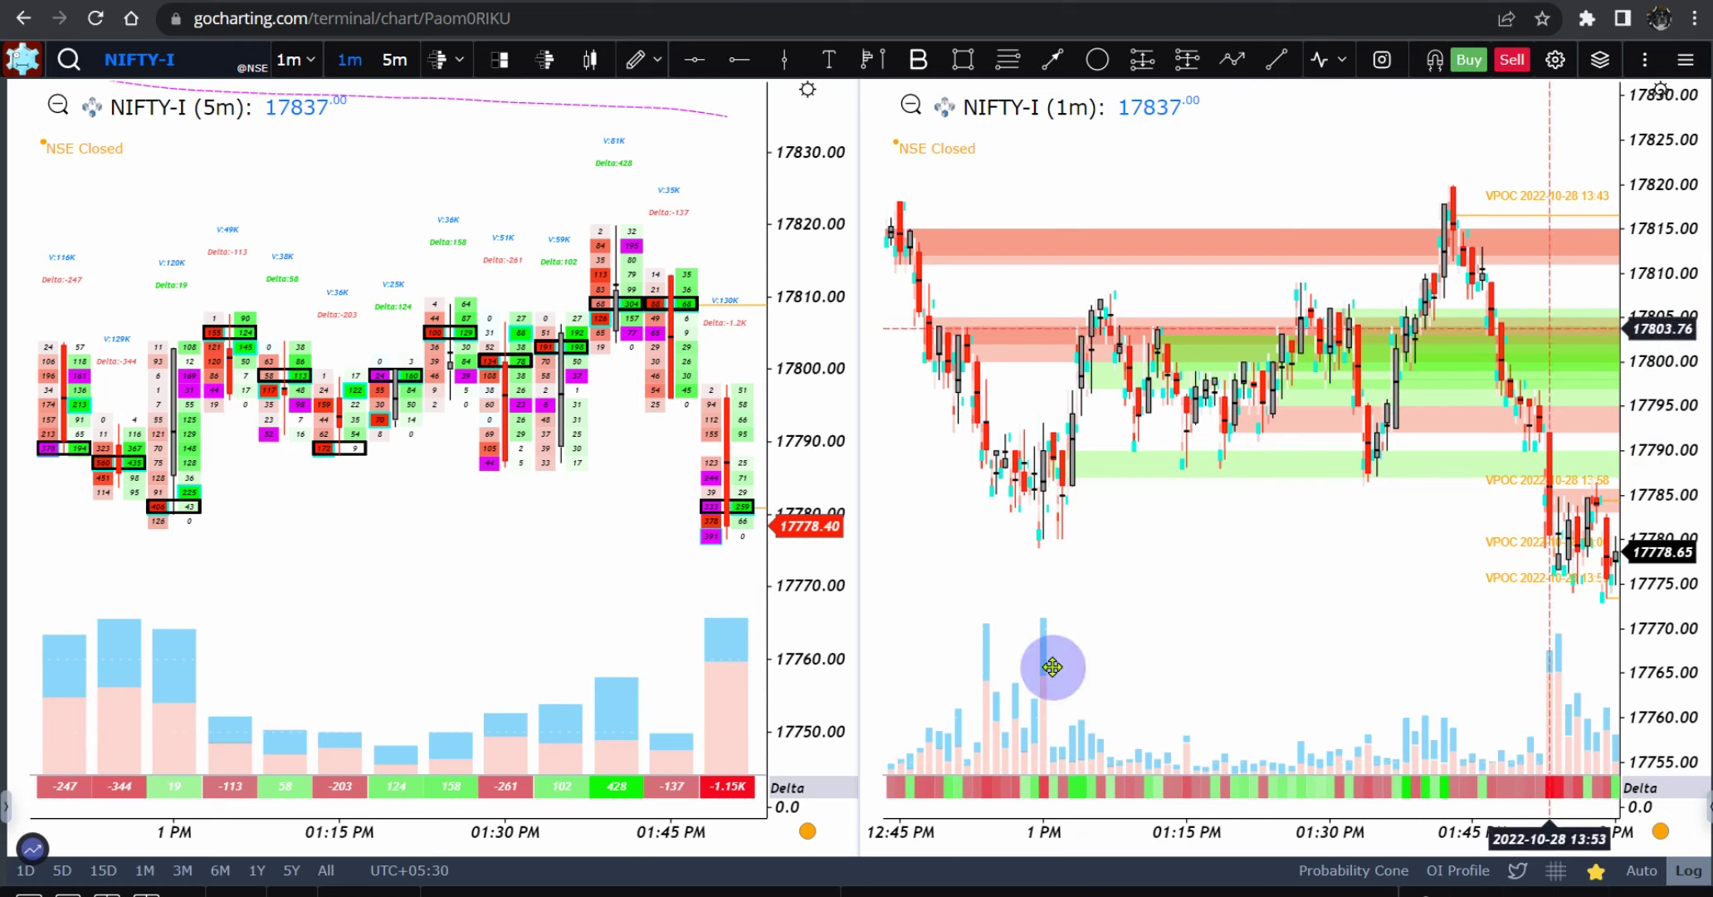
Examine the 1 PM candle's footprint cells, delta and volume on the 1-minute chart.
drag(1103, 829, 1254, 580)
drag(1242, 818, 927, 794)
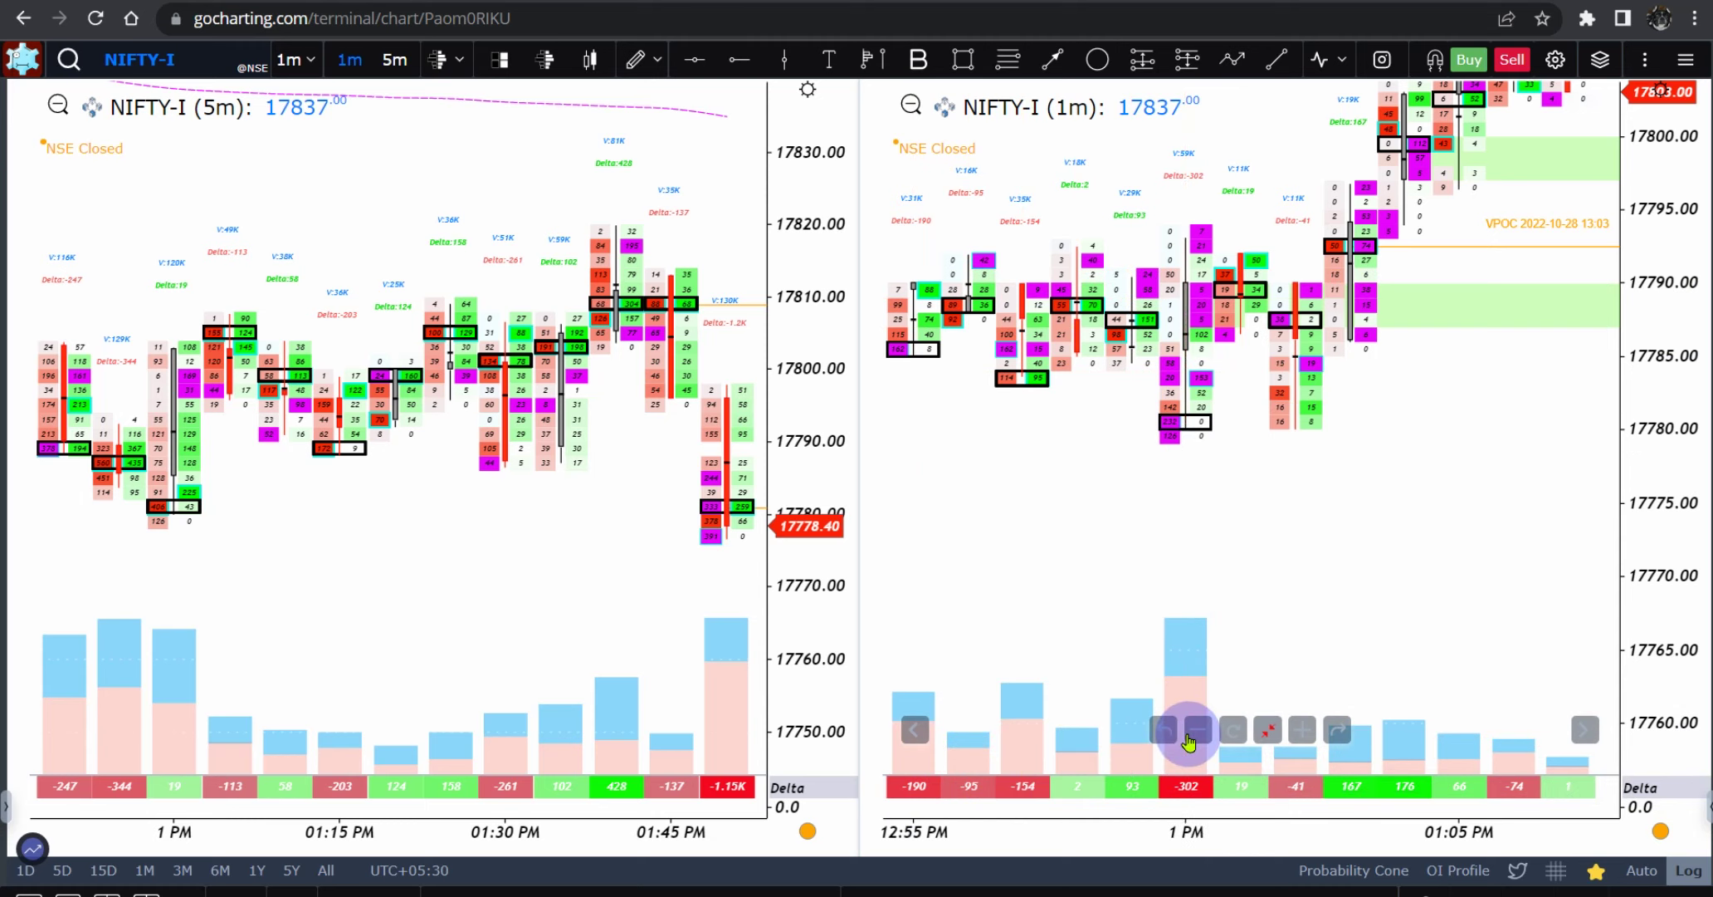
drag(1182, 524, 1073, 561)
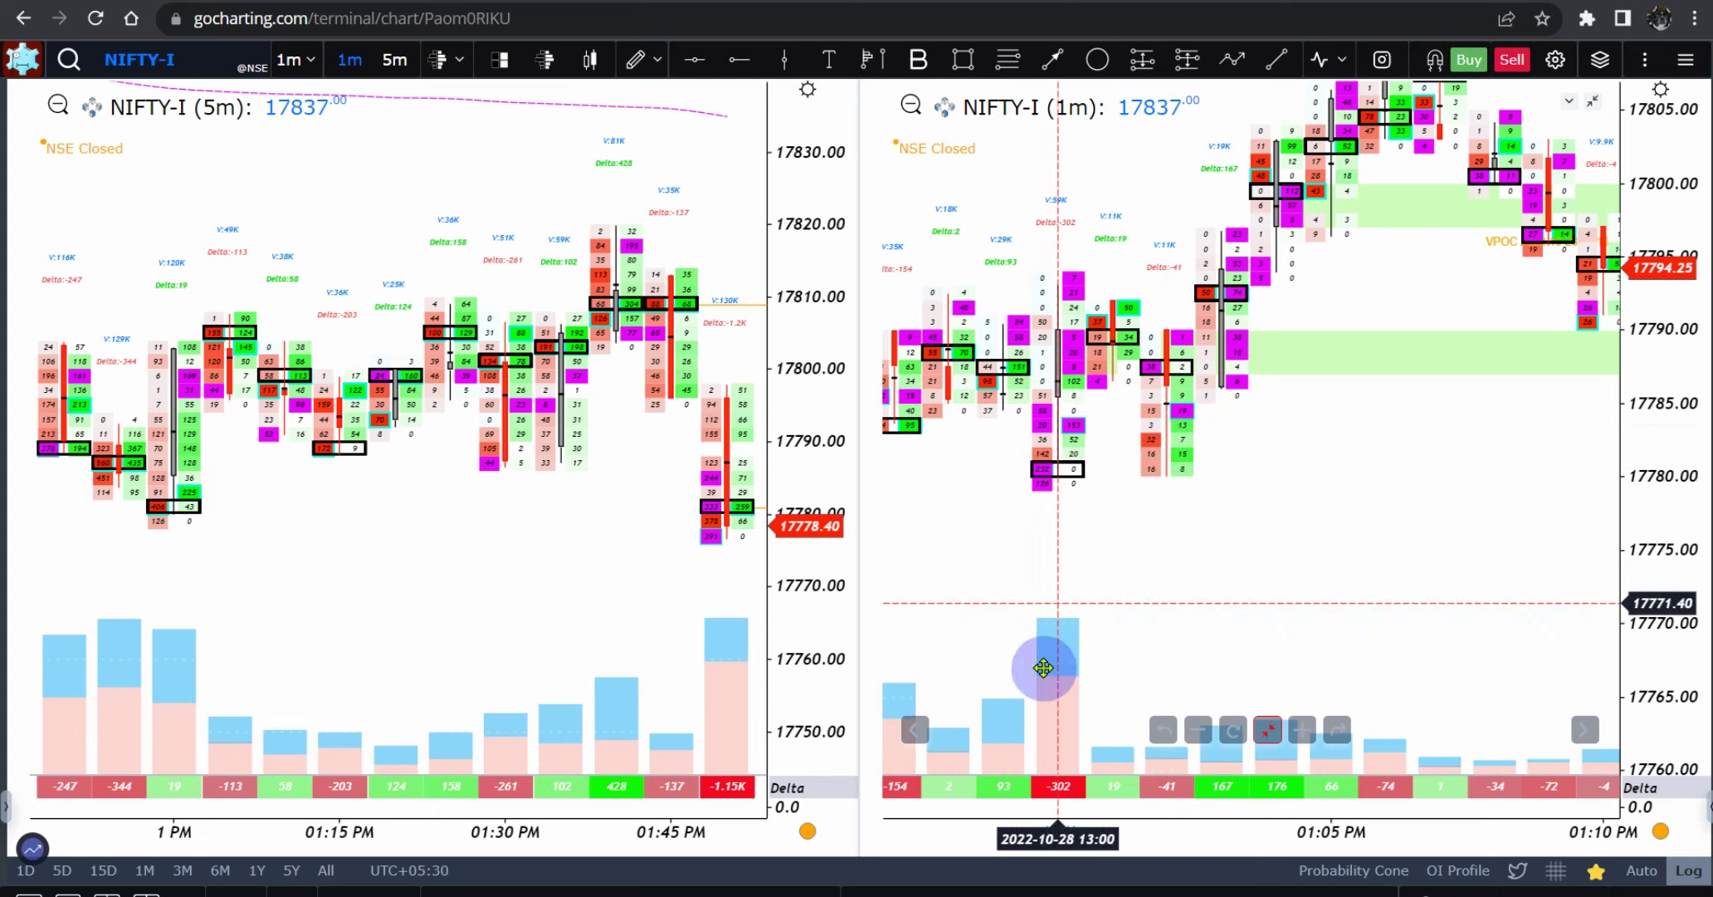
Examine the 1-minute candles, volume bars and supply and demand zones between about 12:45 and 1:40 PM.
drag(1032, 838, 1101, 690)
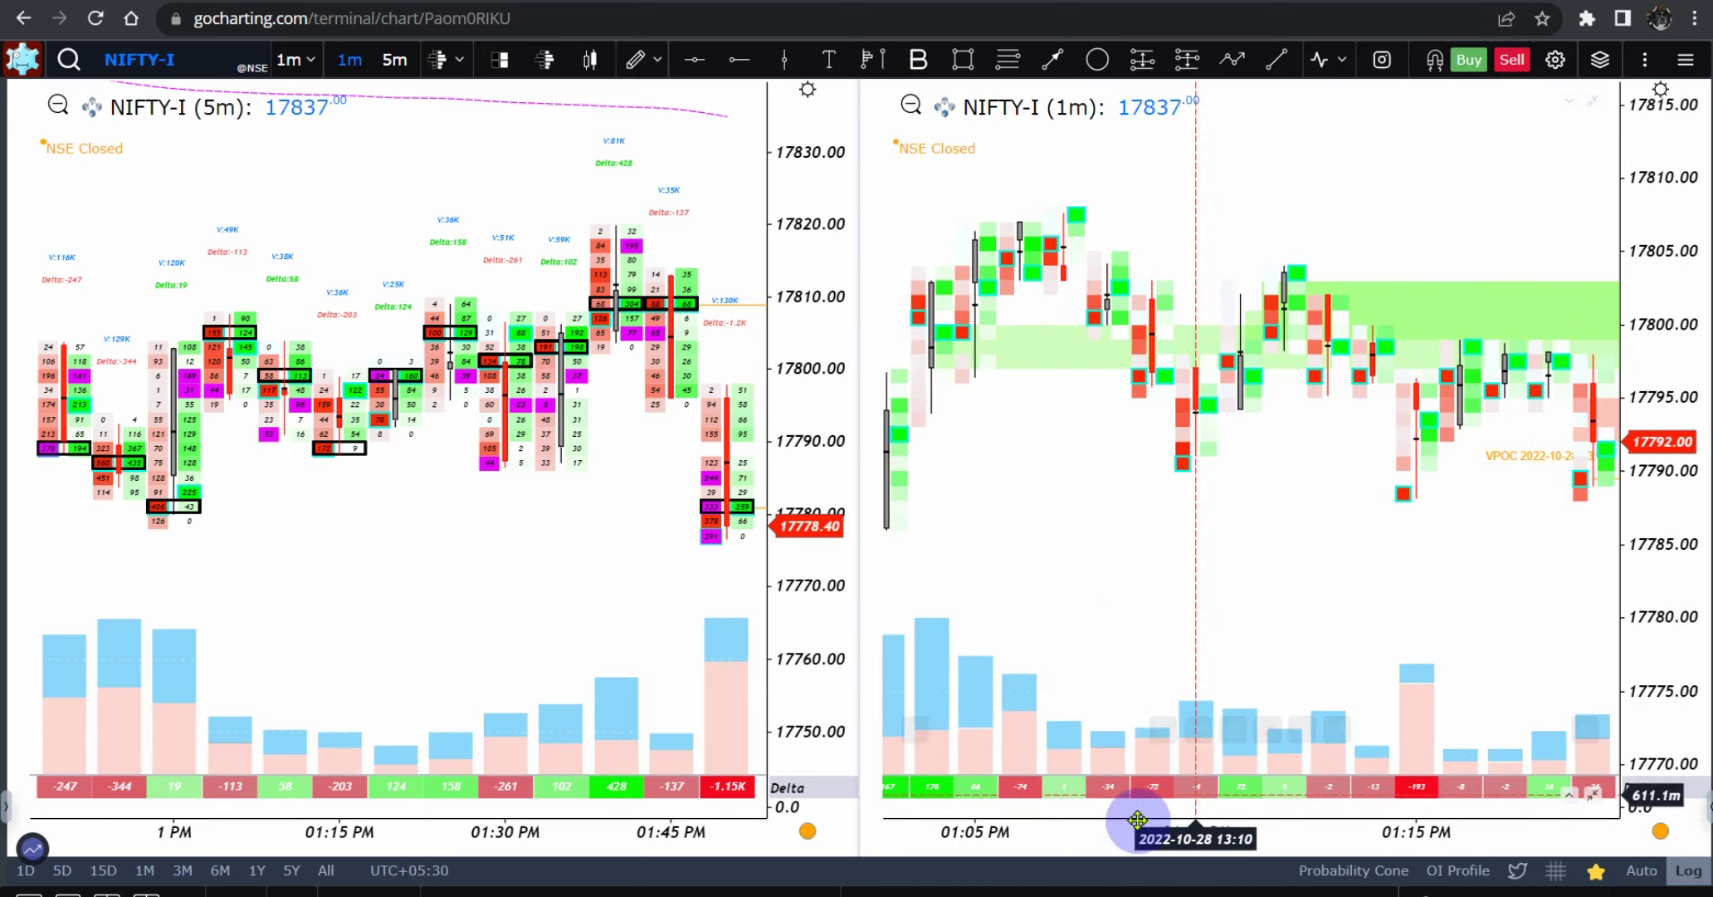
drag(1094, 831, 1338, 803)
drag(1680, 291, 1342, 671)
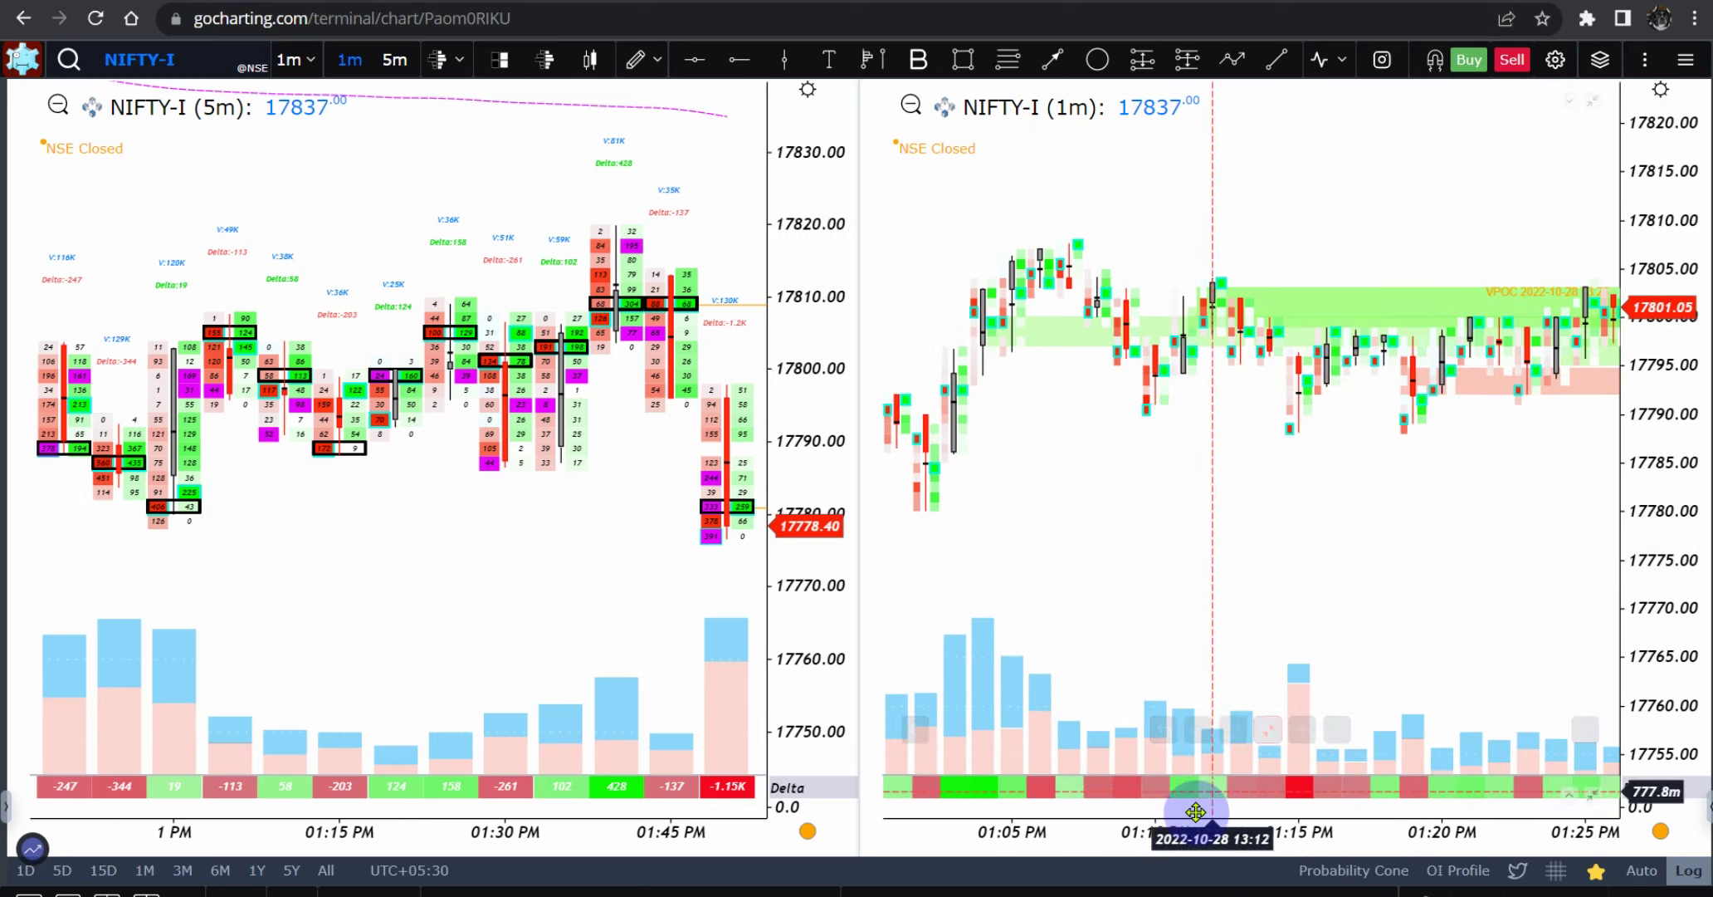
drag(1124, 848, 1147, 544)
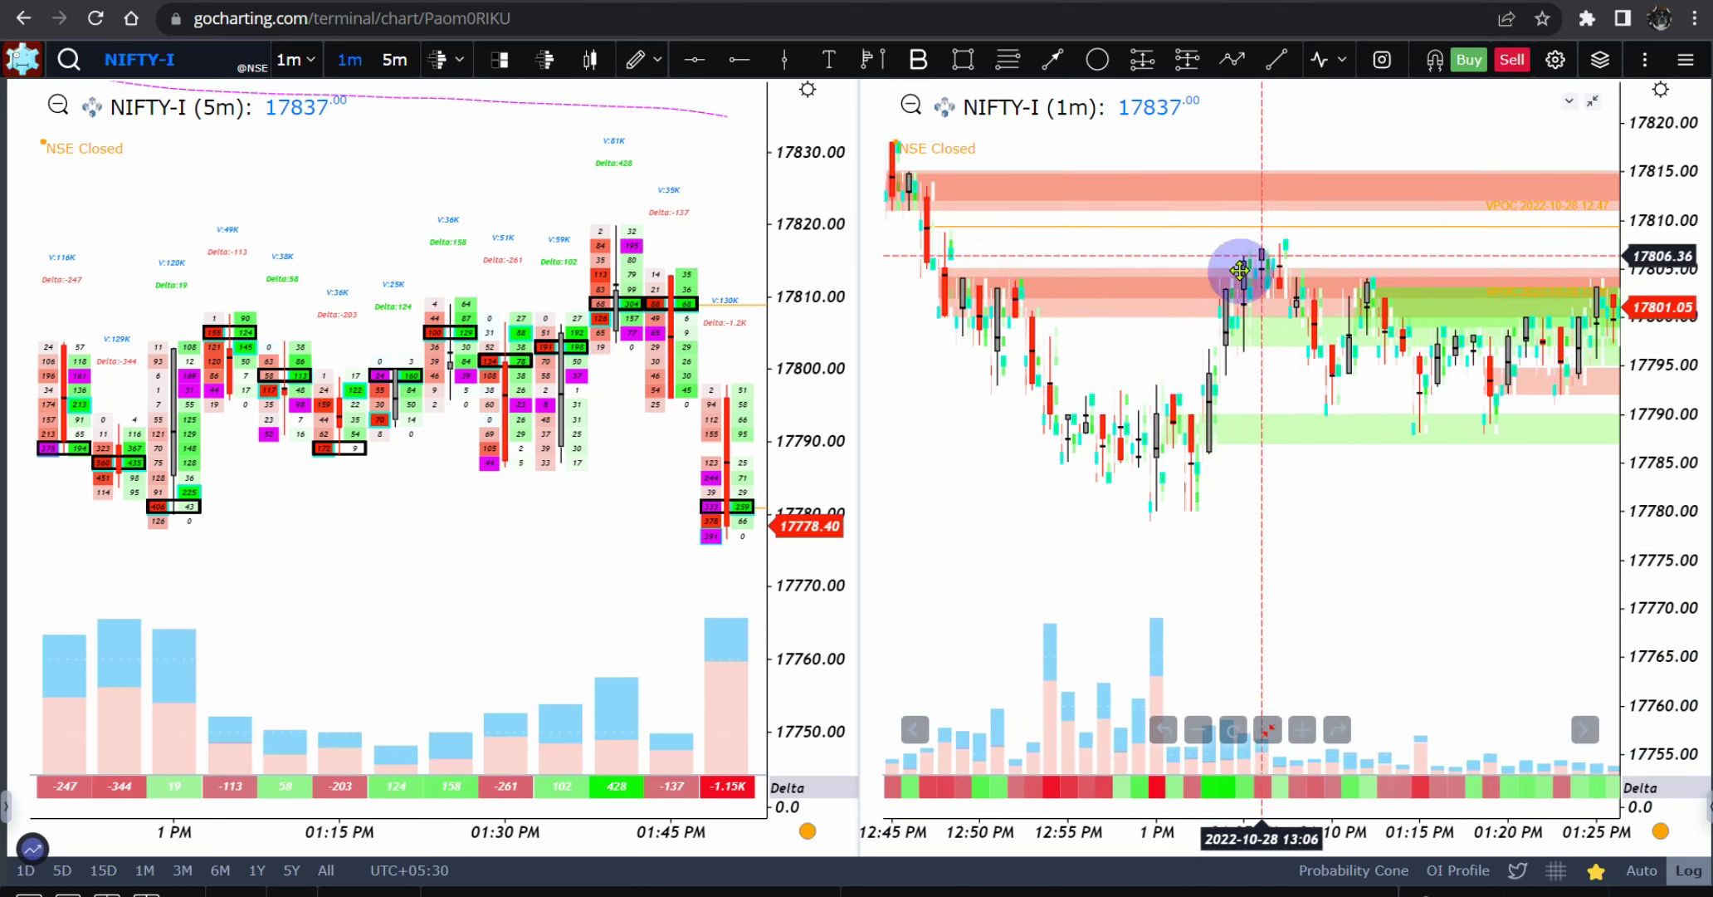
drag(1330, 516, 1227, 516)
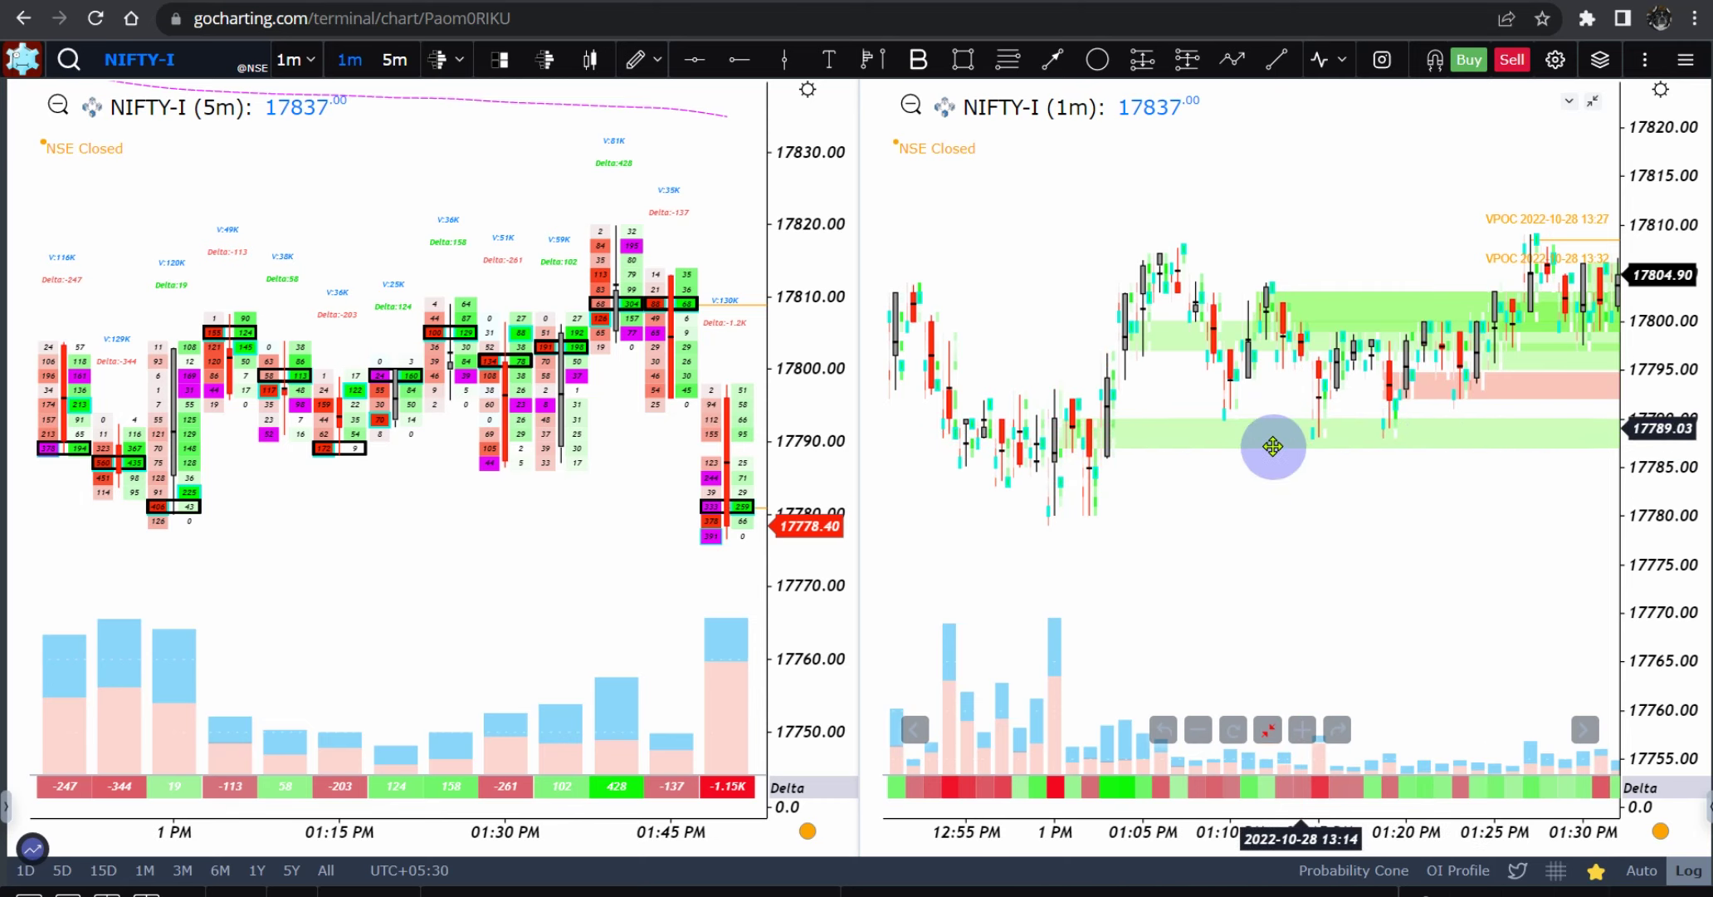
drag(1274, 555, 1189, 652)
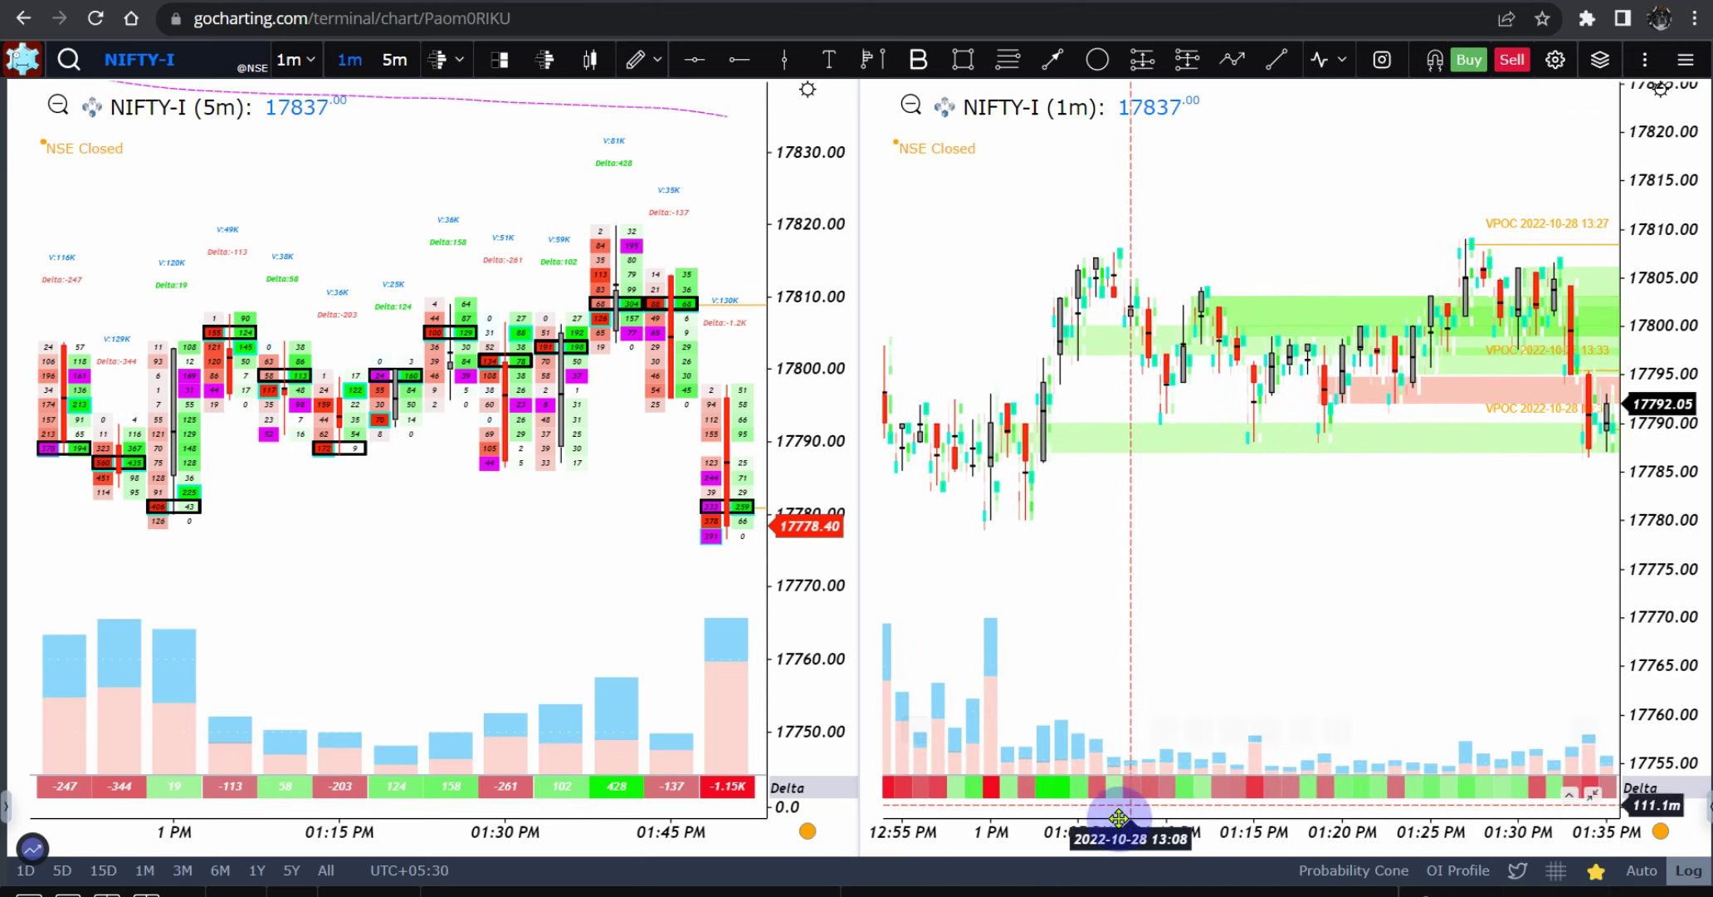
drag(1098, 845, 1254, 822)
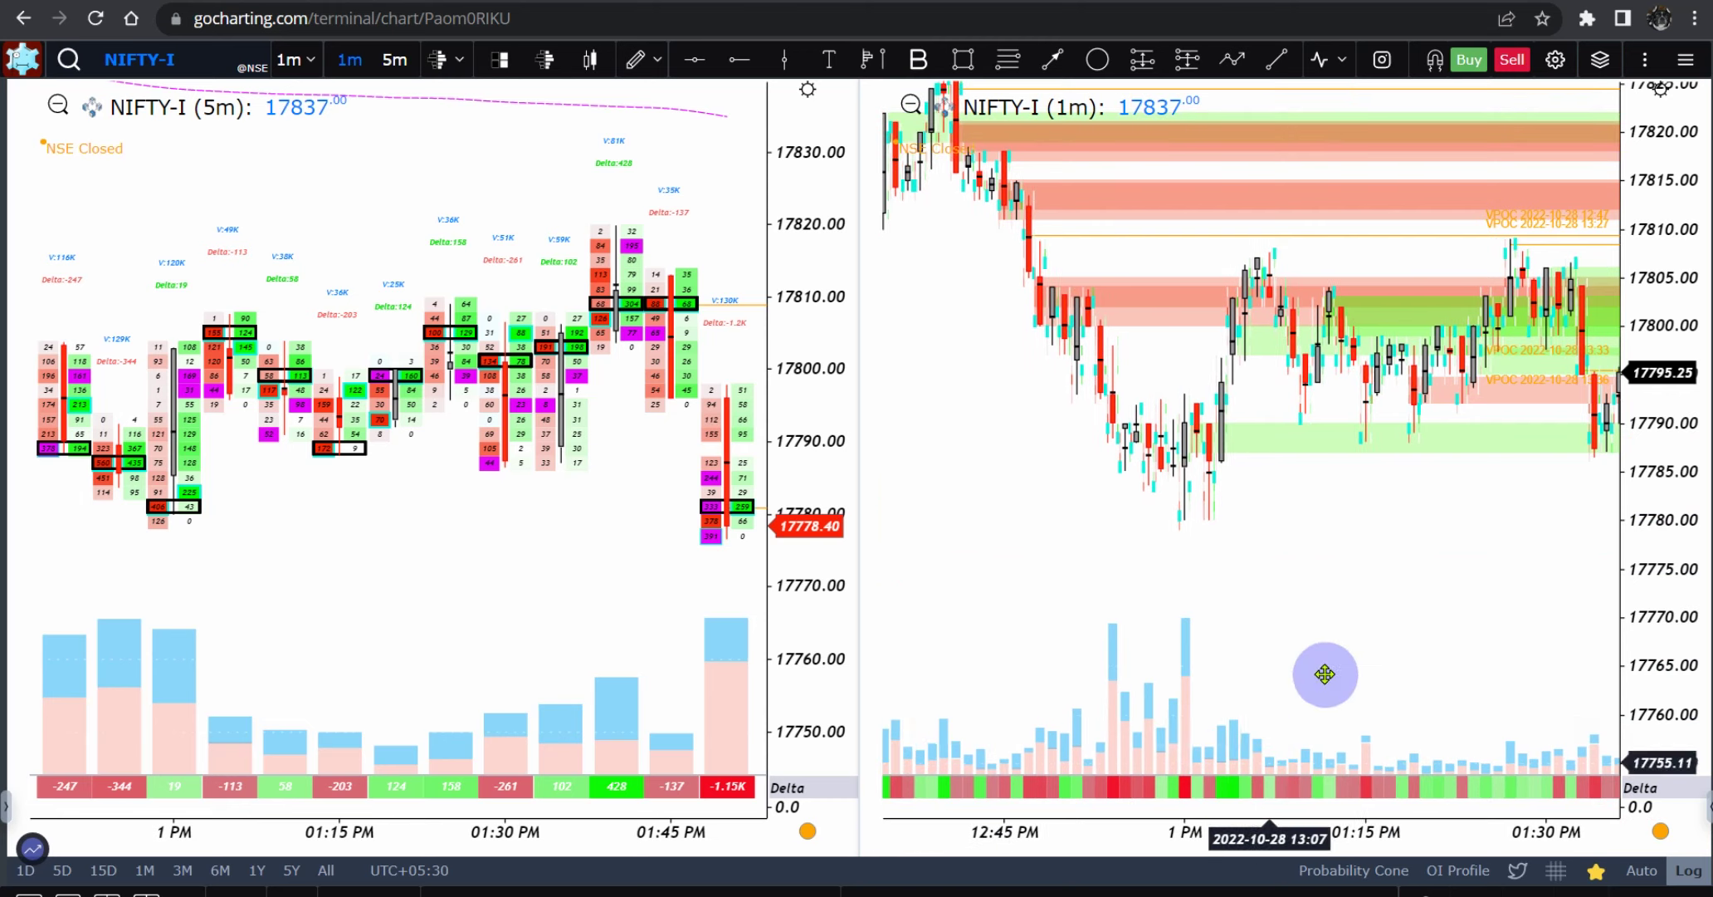
drag(1323, 579, 1276, 592)
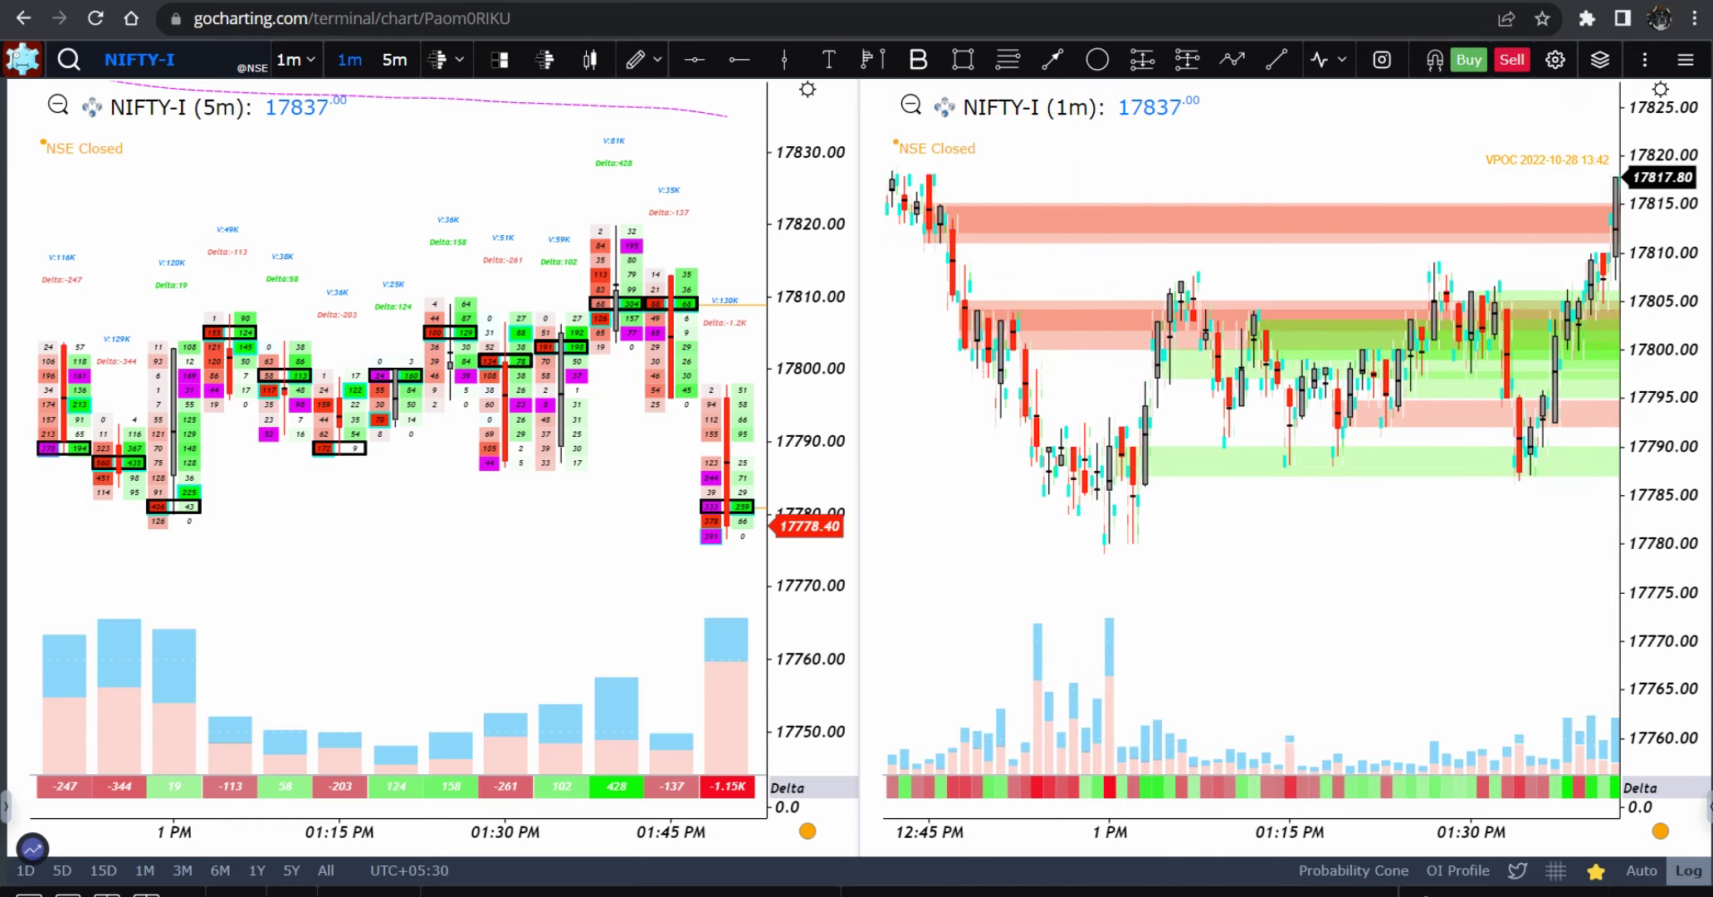
Circle the candles in the supply zone near 17800–17805 around 12:50 PM and trace the rally after 1 PM.
mouse_move(943, 286)
mouse_down()
mouse_move(1057, 286)
mouse_move(1069, 341)
mouse_move(953, 322)
mouse_up()
drag(1120, 514, 1199, 303)
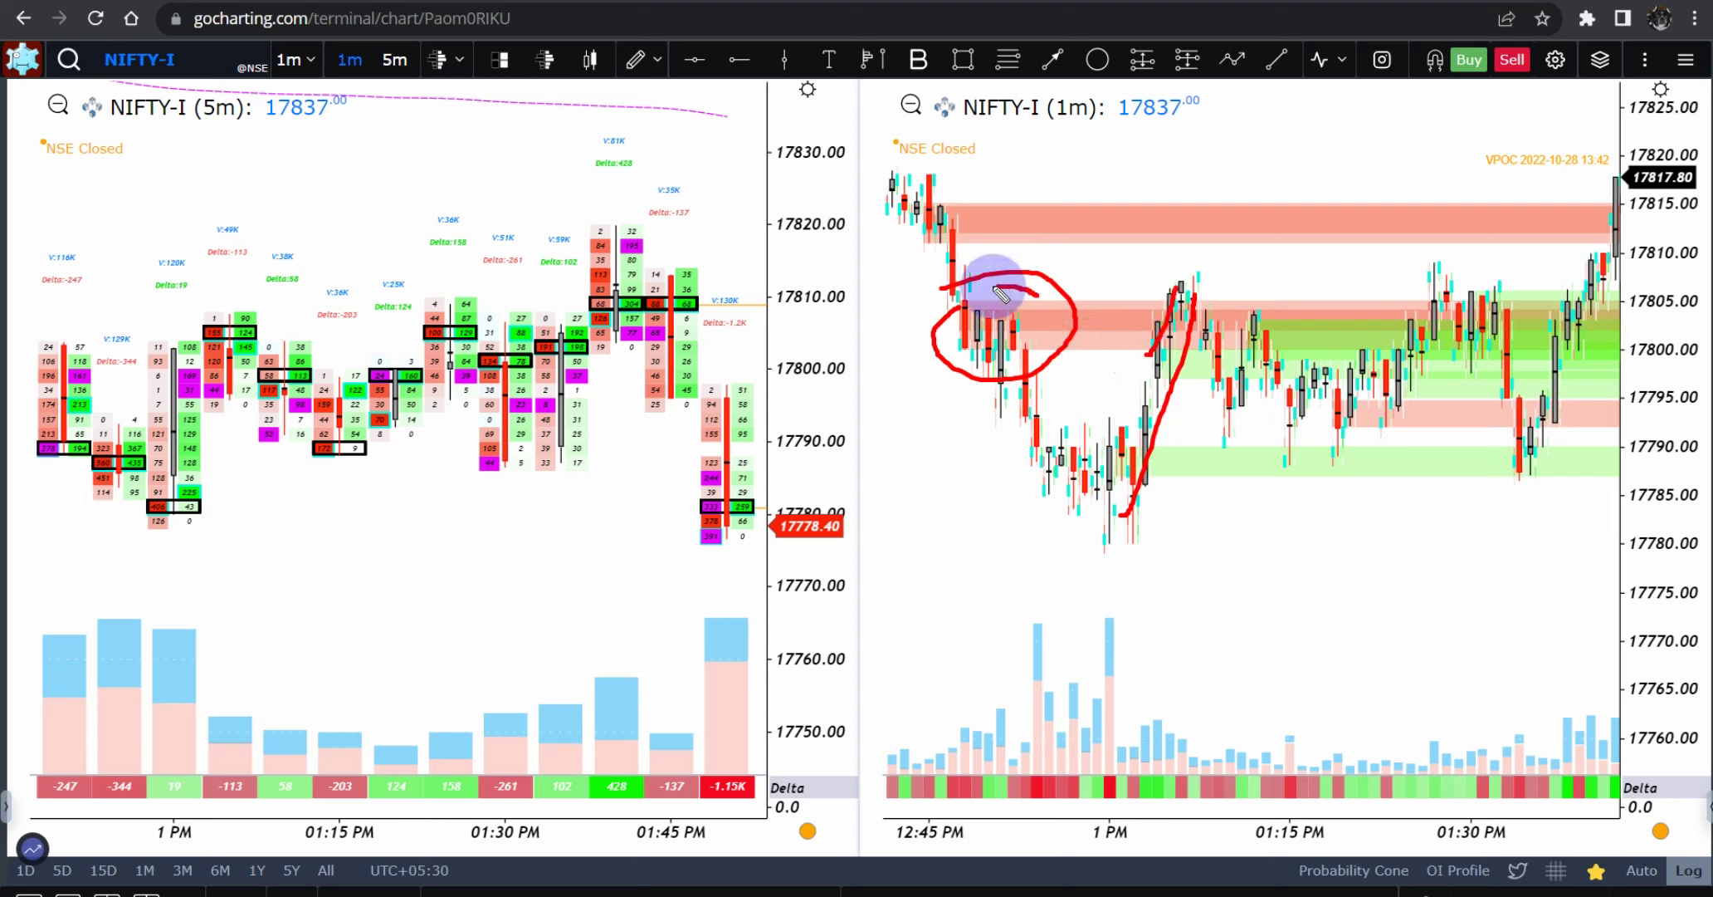
mouse_move(929, 357)
mouse_down()
mouse_move(1047, 356)
mouse_move(996, 295)
mouse_up()
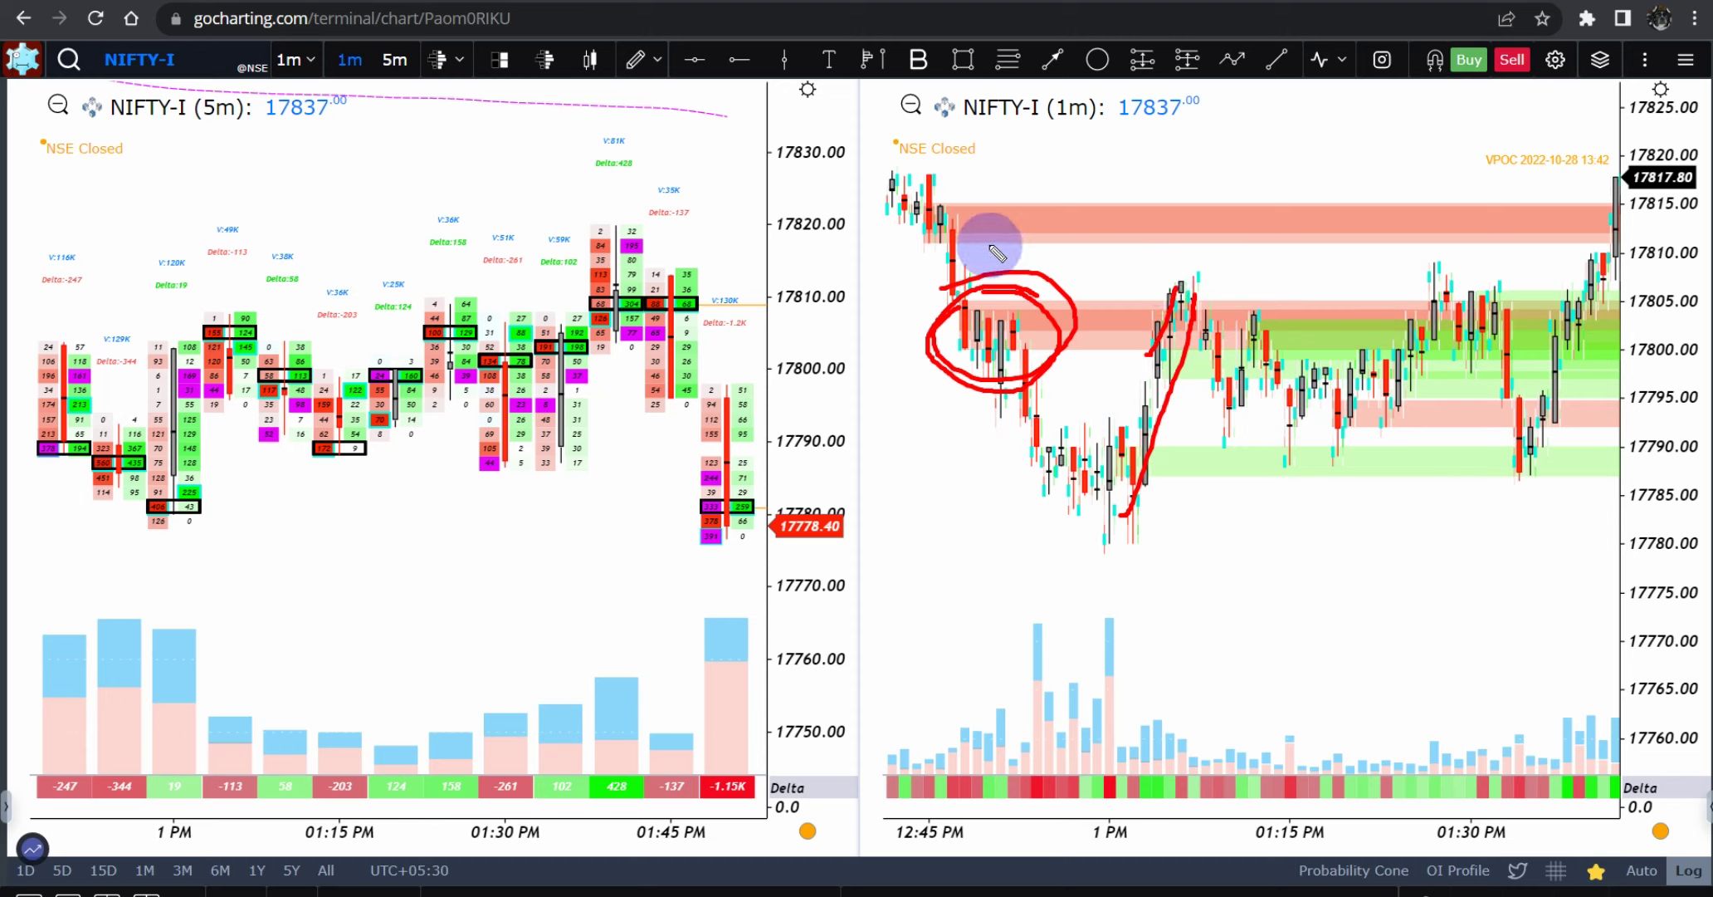
Mark the upper supply zone's lower edge near 17810 and arrow the moves around 1 PM, and erase the drawings.
mouse_move(930, 247)
mouse_down()
mouse_move(1194, 261)
mouse_move(1571, 240)
mouse_move(1105, 252)
mouse_move(934, 247)
mouse_up()
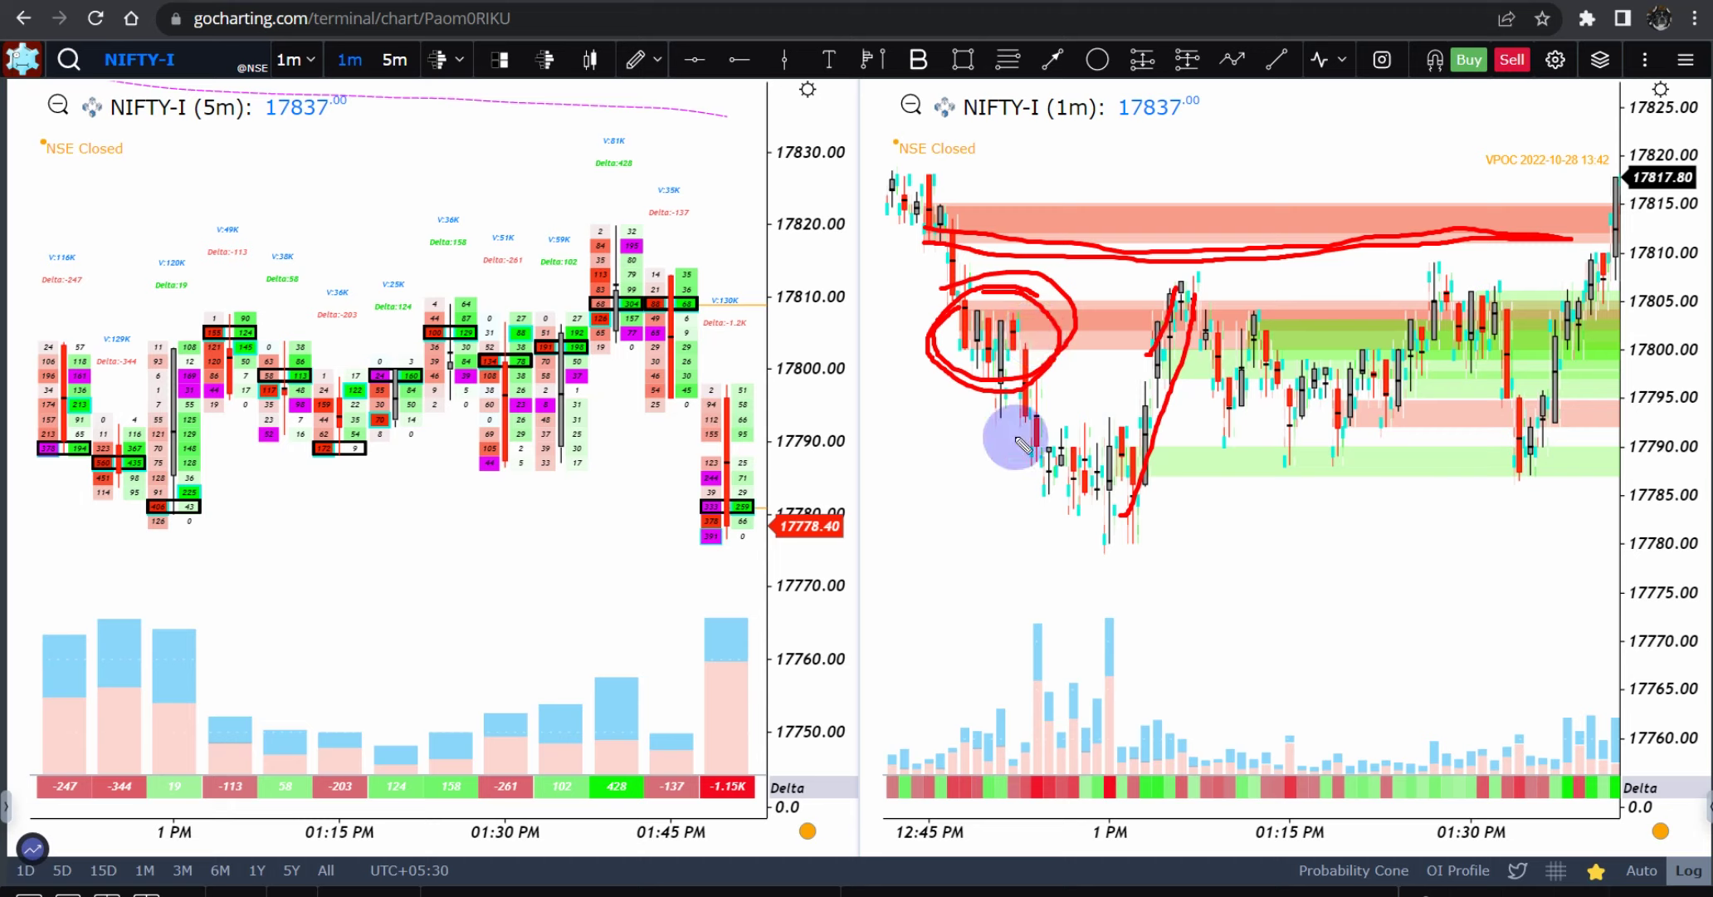
mouse_move(953, 340)
mouse_down()
mouse_move(1096, 488)
mouse_move(1059, 506)
mouse_move(1101, 509)
mouse_move(1183, 278)
mouse_up()
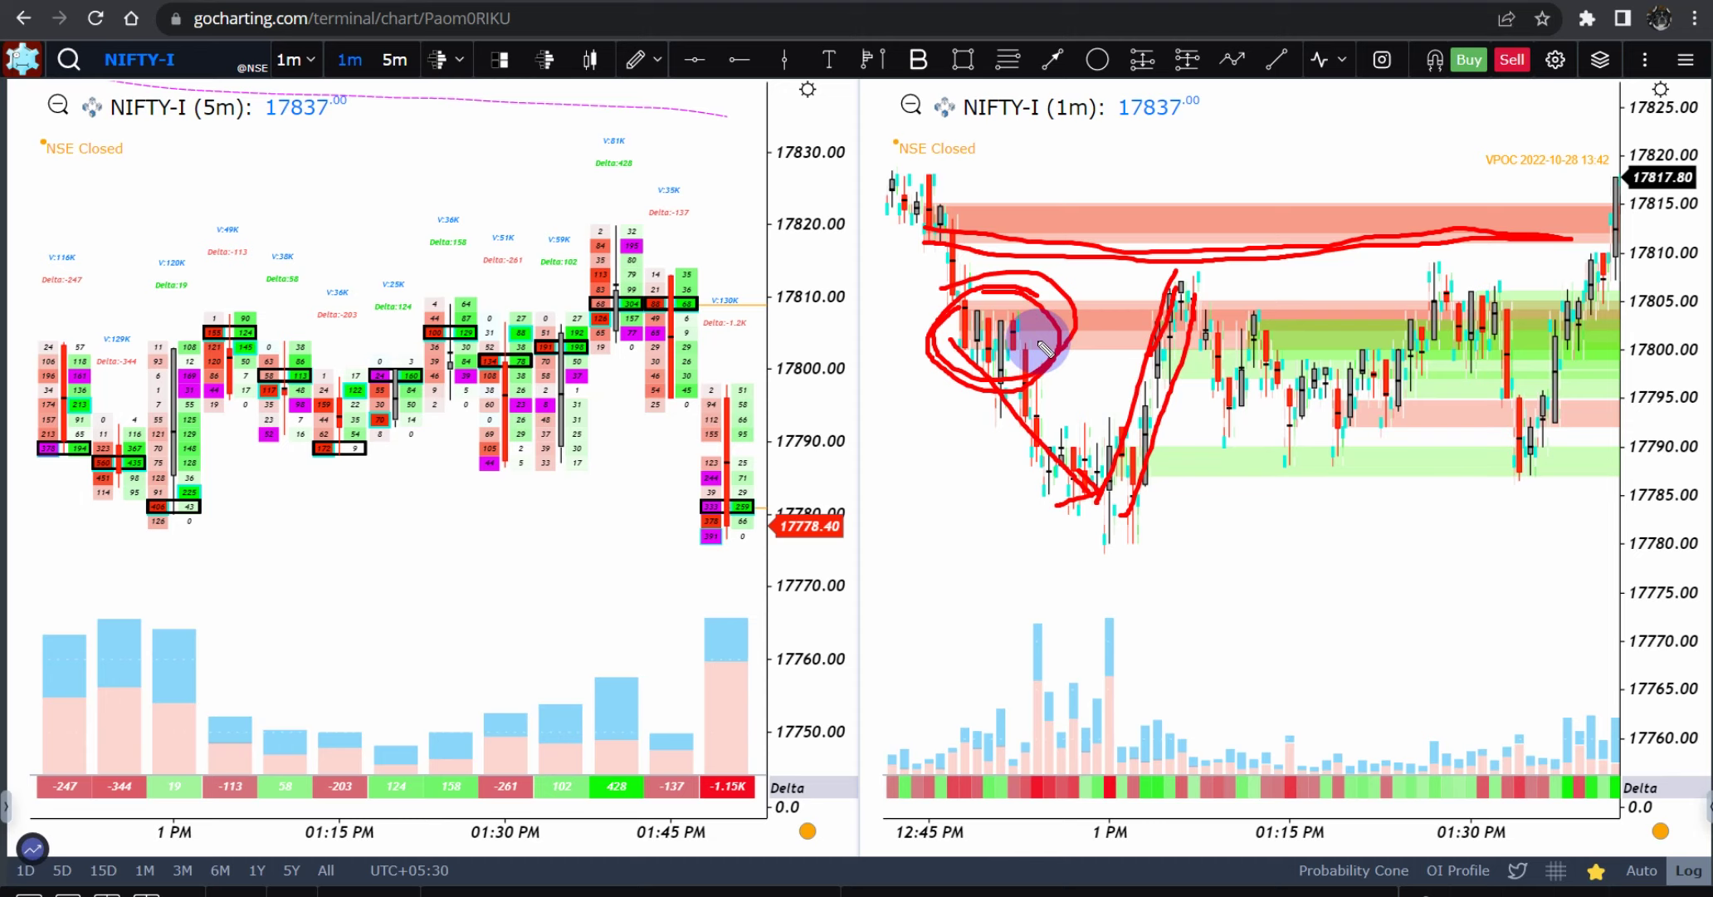
mouse_move(1038, 326)
mouse_down()
mouse_move(1063, 272)
mouse_move(1013, 328)
mouse_move(1022, 278)
mouse_move(1006, 331)
mouse_move(1063, 333)
mouse_up()
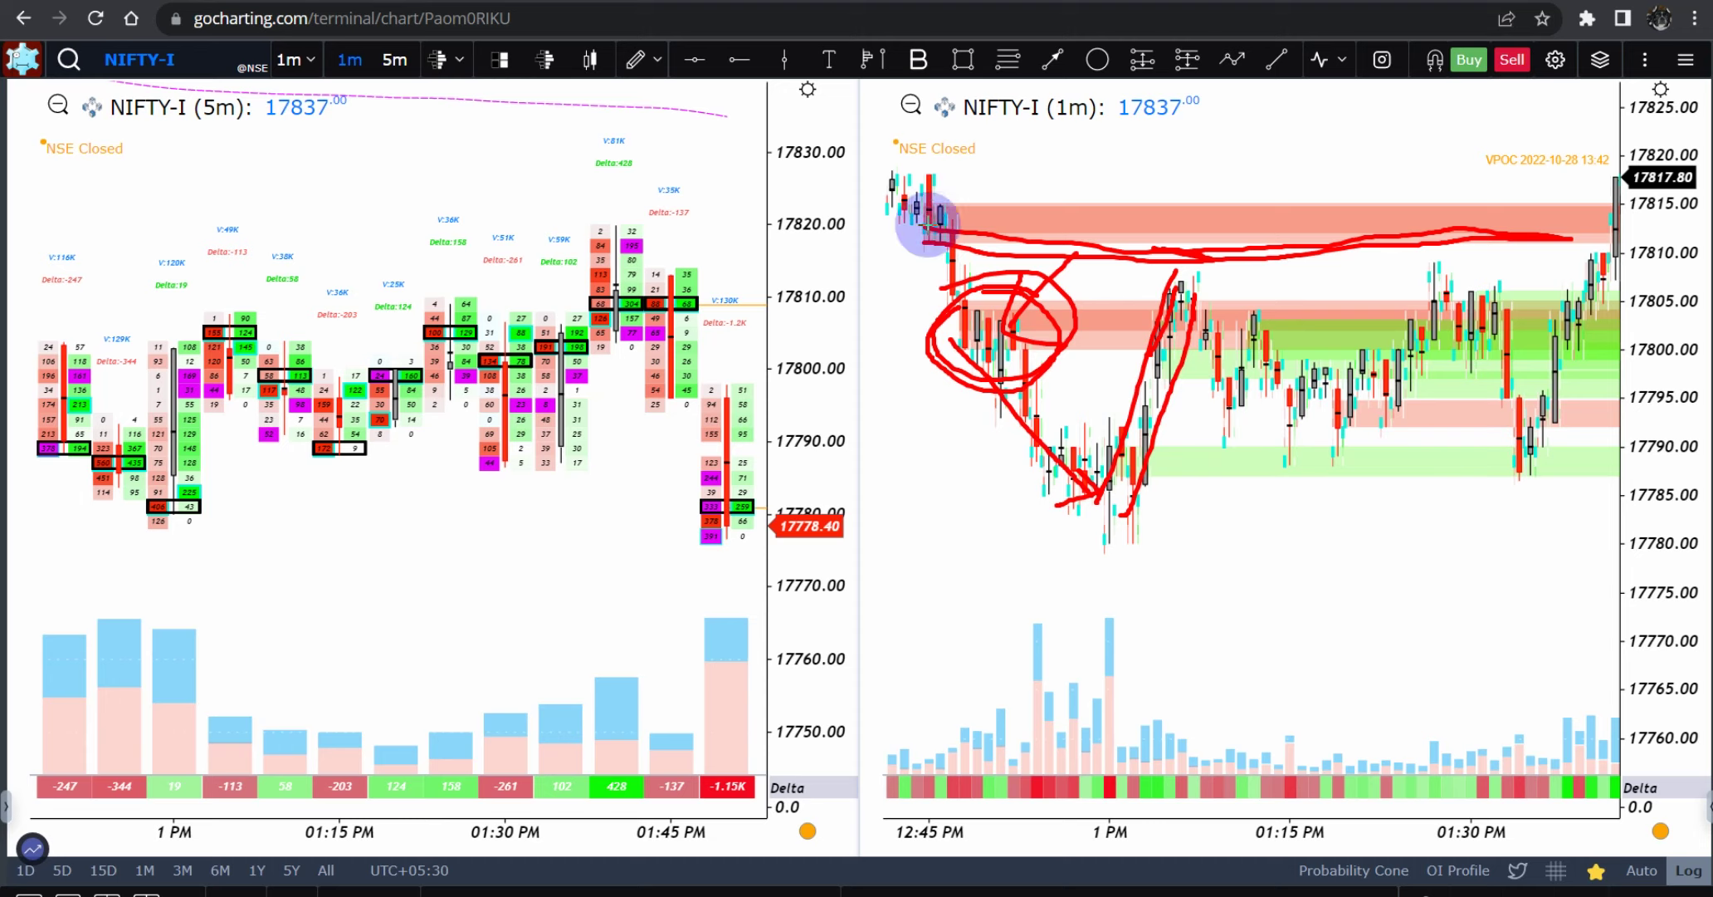
mouse_move(926, 224)
mouse_down()
mouse_move(1503, 594)
mouse_move(1569, 689)
mouse_up()
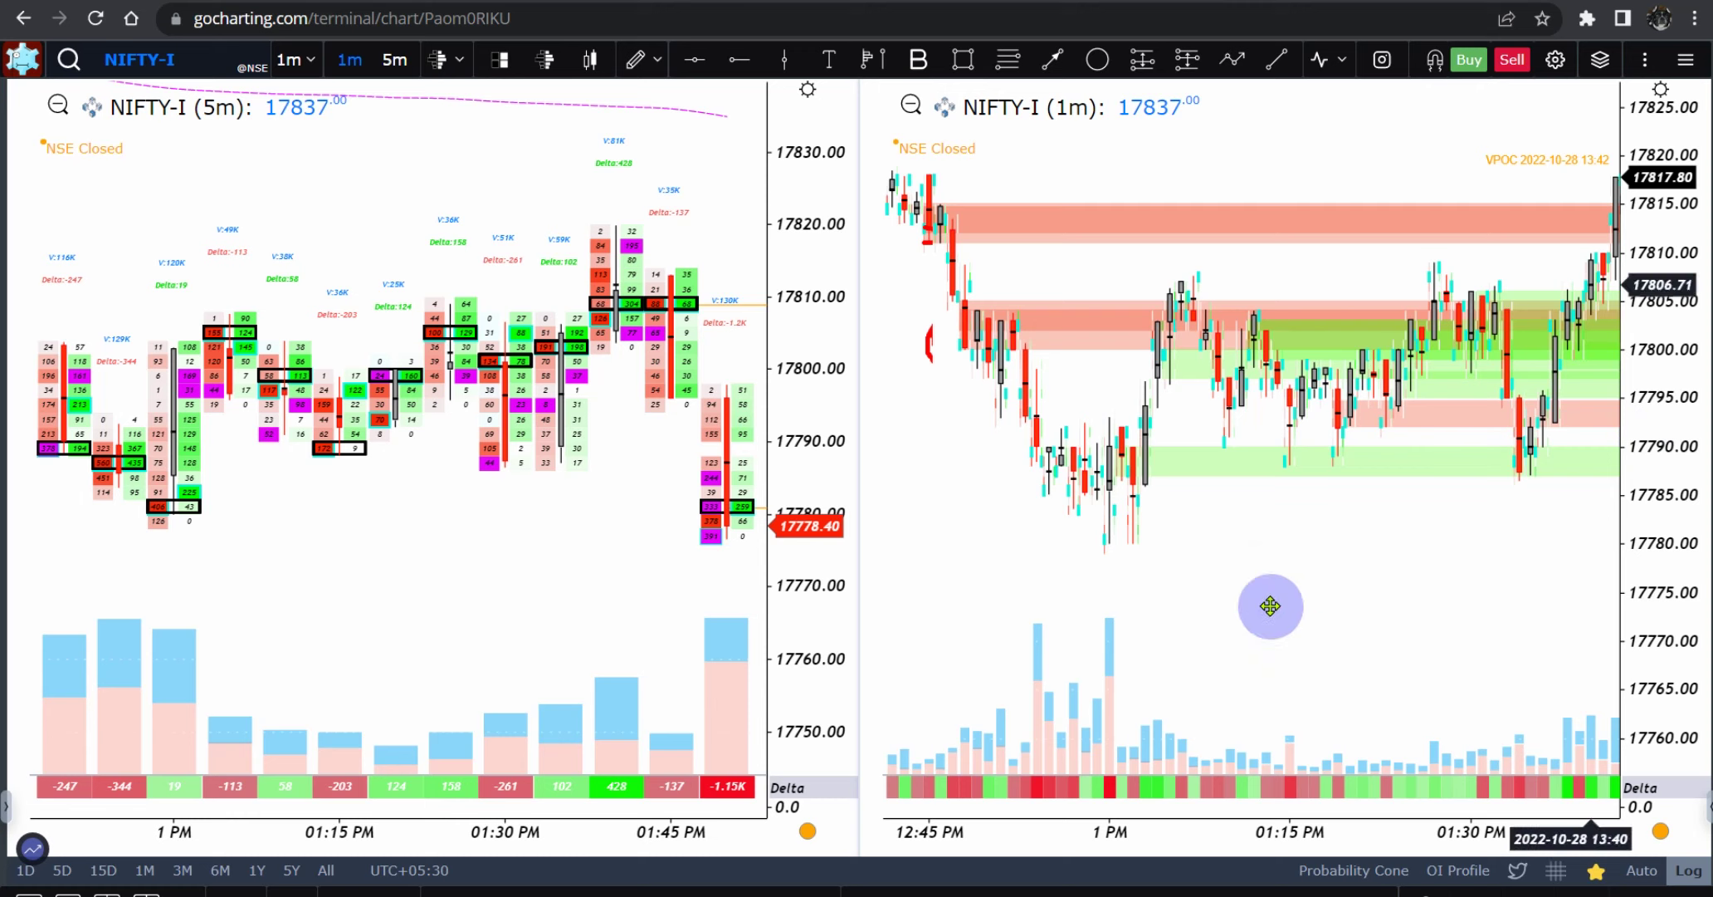
Place a long position at 13:14 with entry 17790.42, stop 8.43 points below and target 19.64 points above.
drag(1265, 602, 1159, 649)
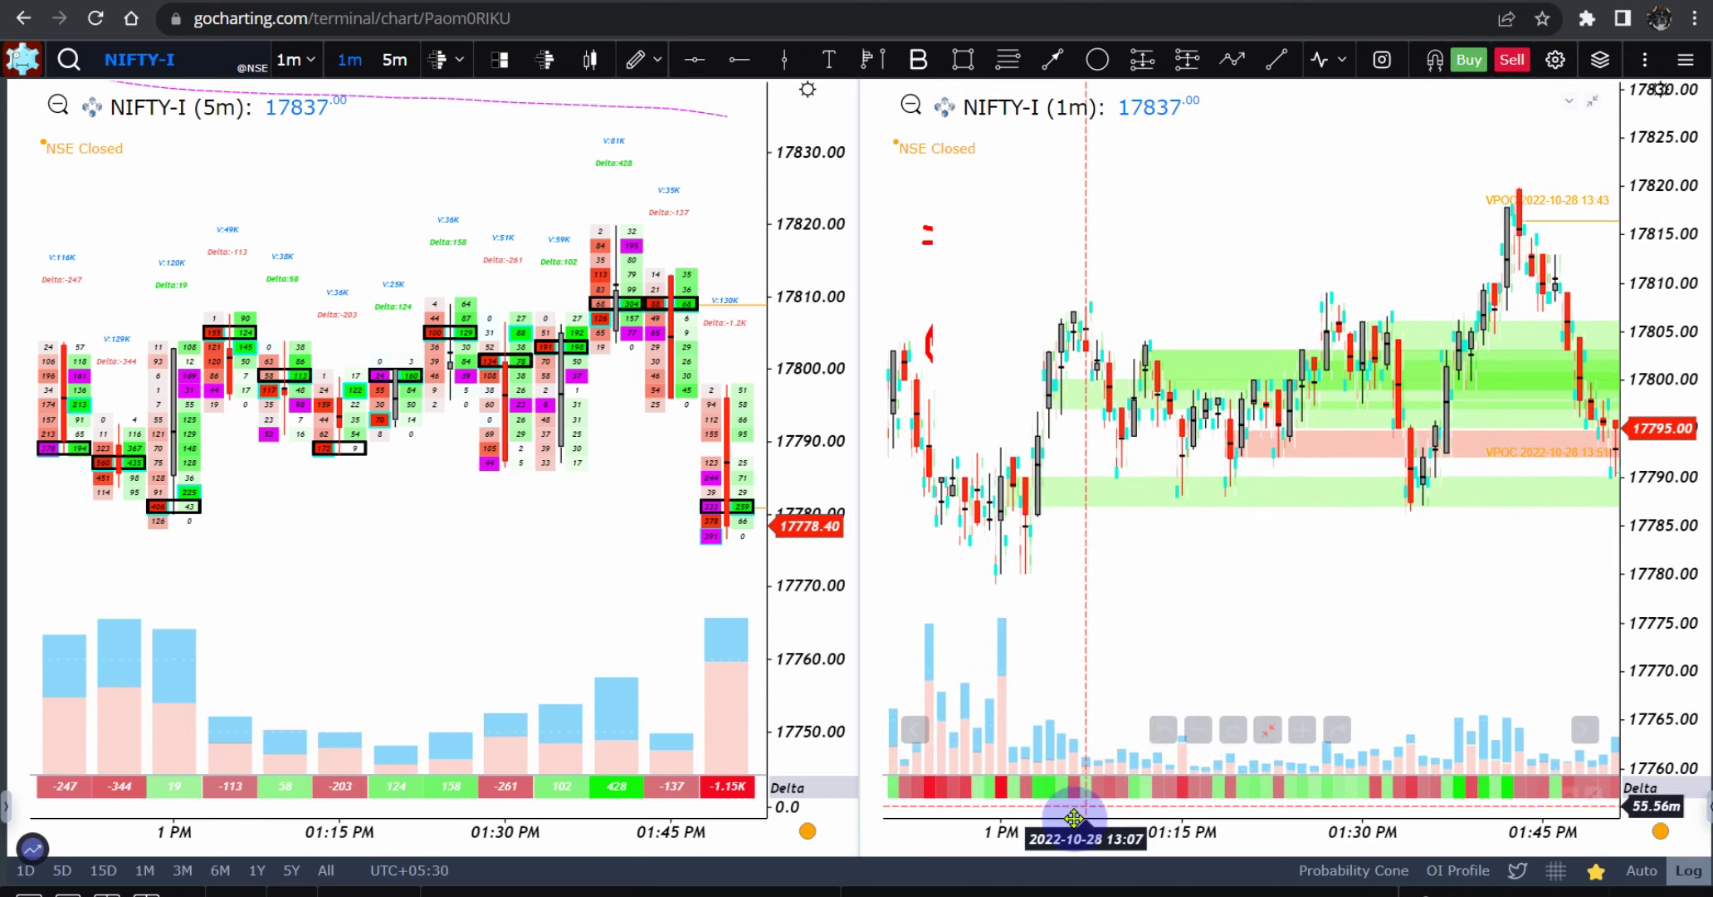
drag(1071, 840, 1148, 811)
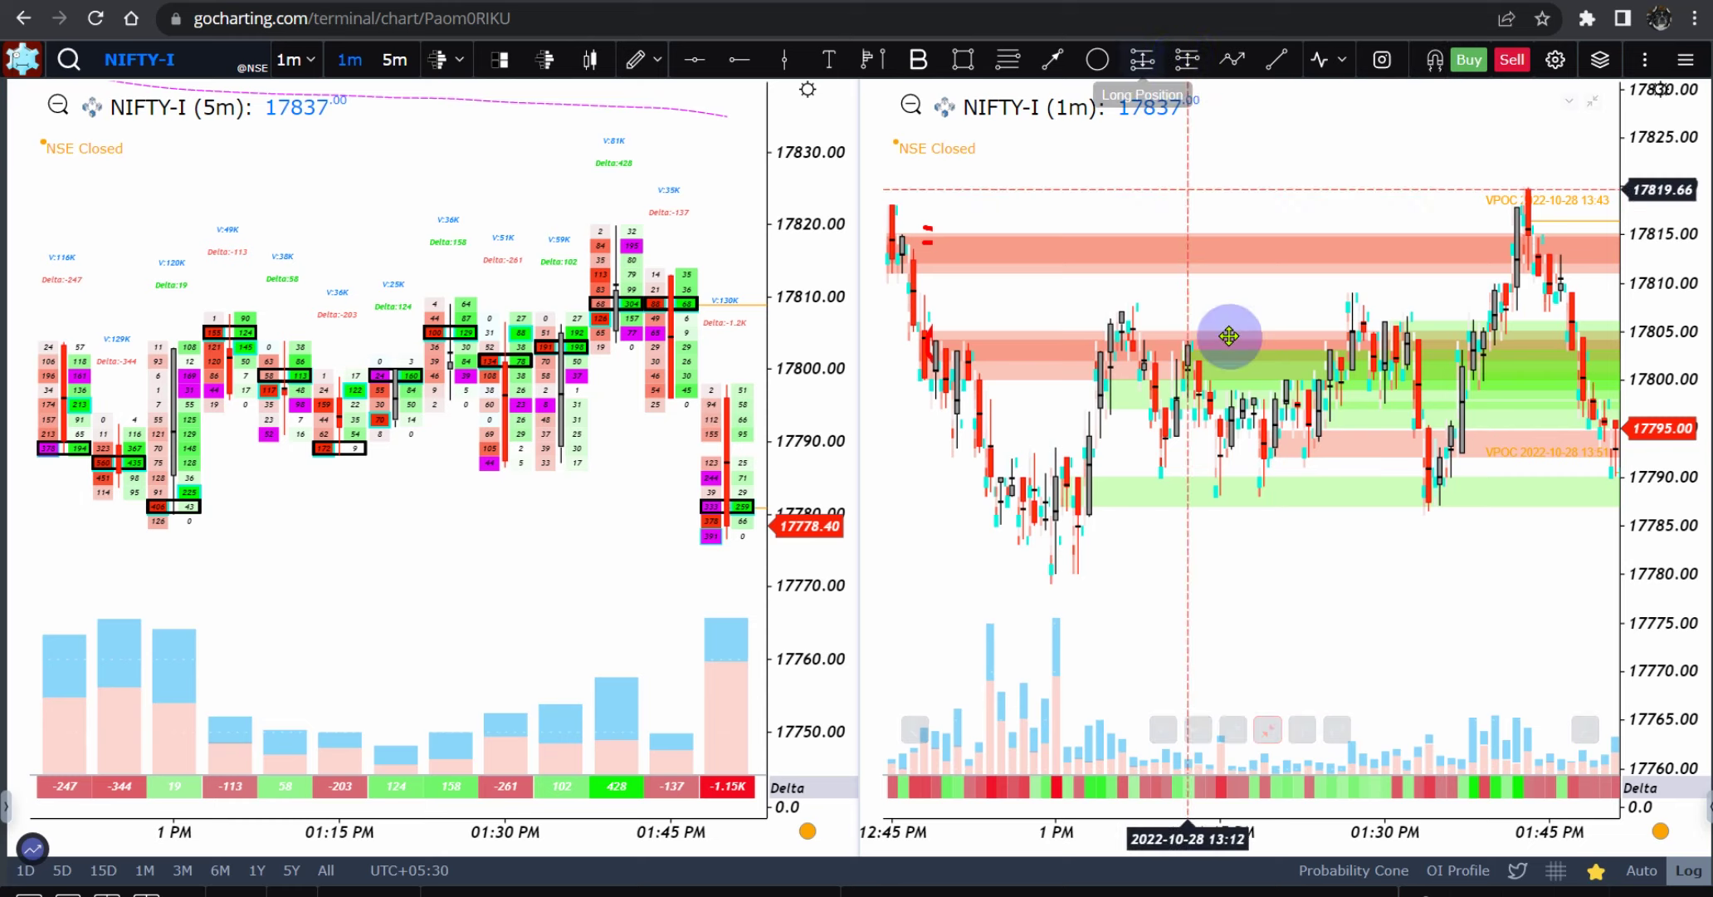
click(1212, 472)
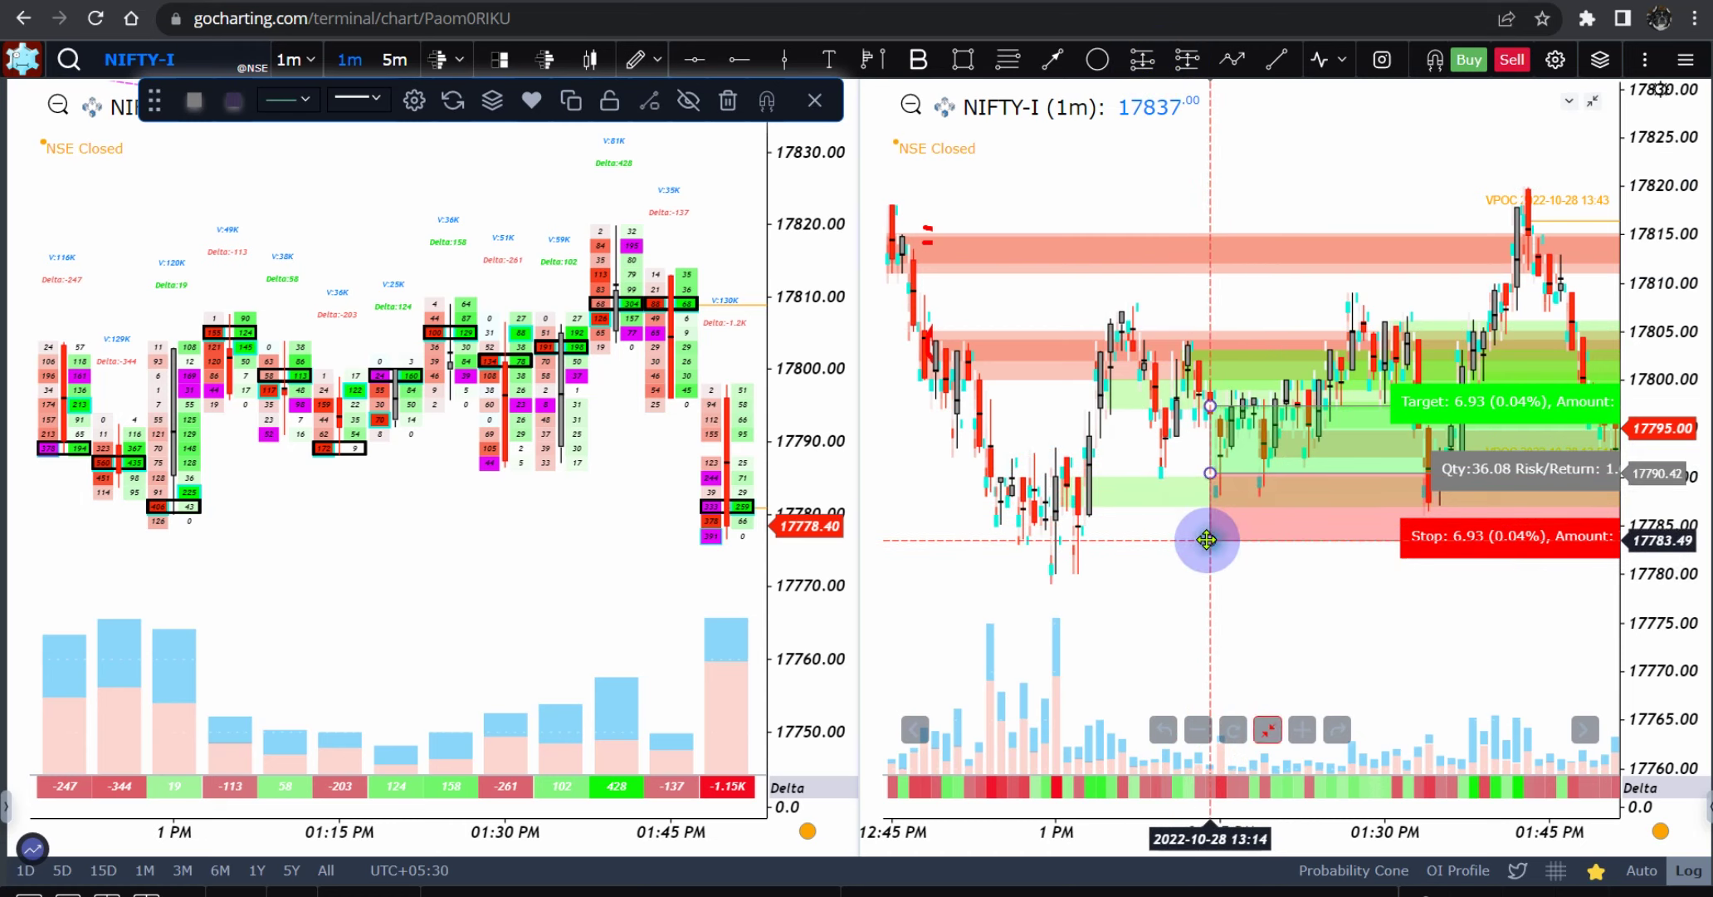
drag(1206, 540, 1207, 554)
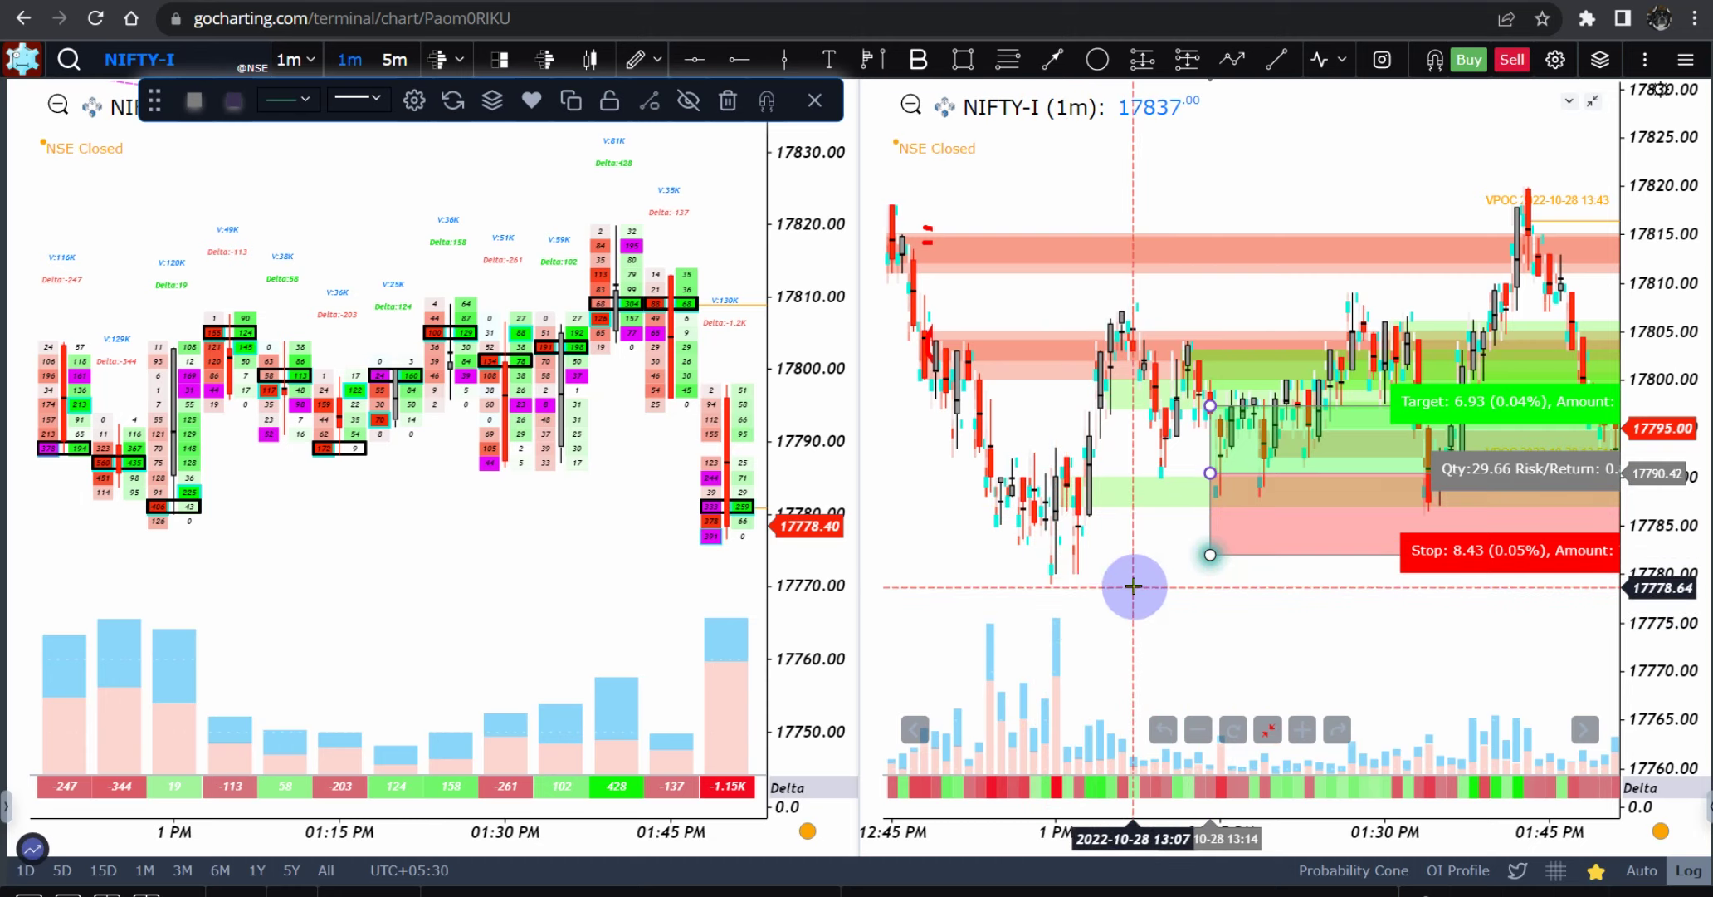
drag(1209, 398, 1198, 336)
drag(1195, 302, 1194, 281)
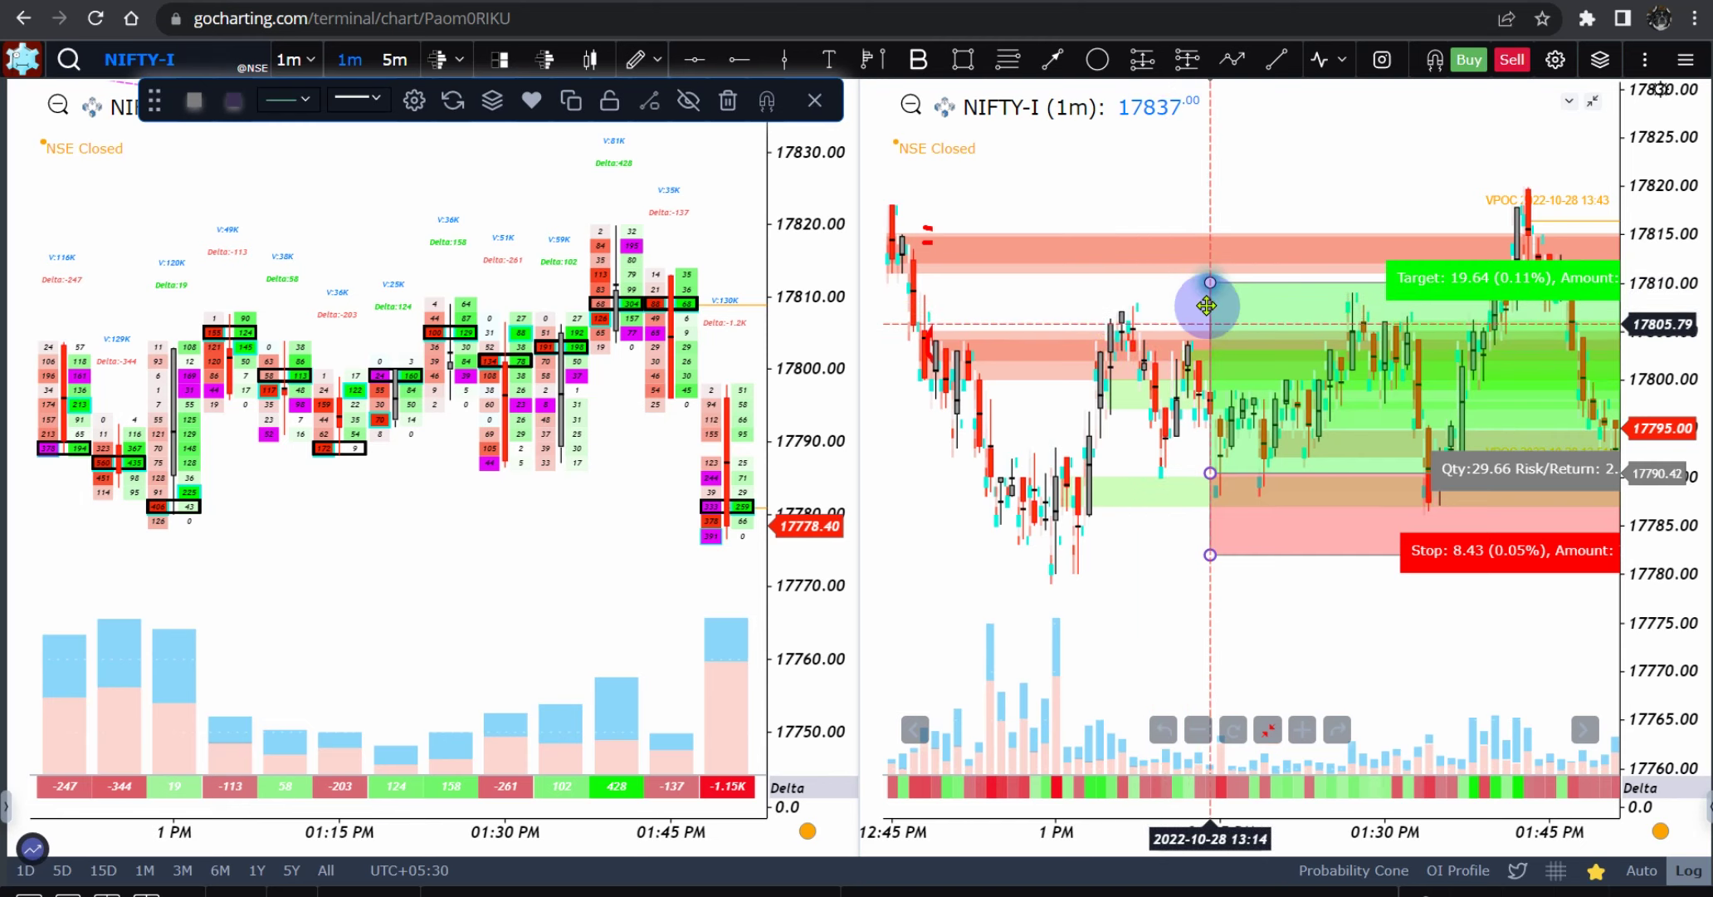
Lower the long position's target to 18.95 points above the entry and review the 1-minute price action up to 2 PM.
mouse_move(1210, 282)
mouse_down()
mouse_move(1212, 329)
mouse_move(1201, 287)
mouse_up()
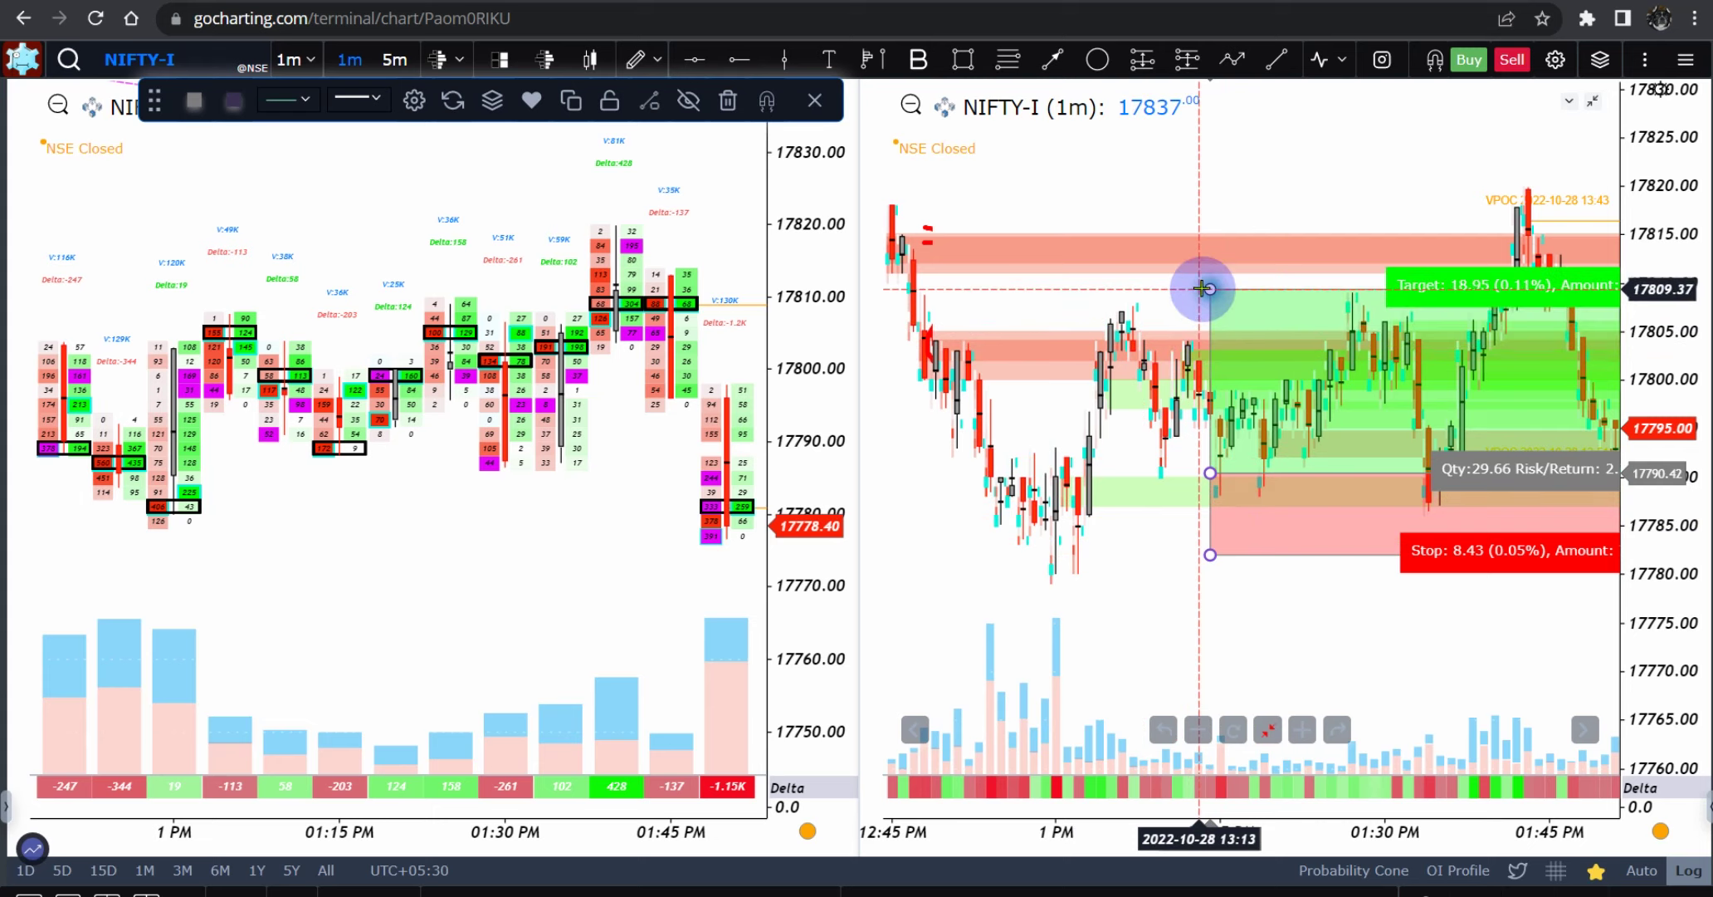
drag(1304, 619, 1190, 608)
click(1235, 309)
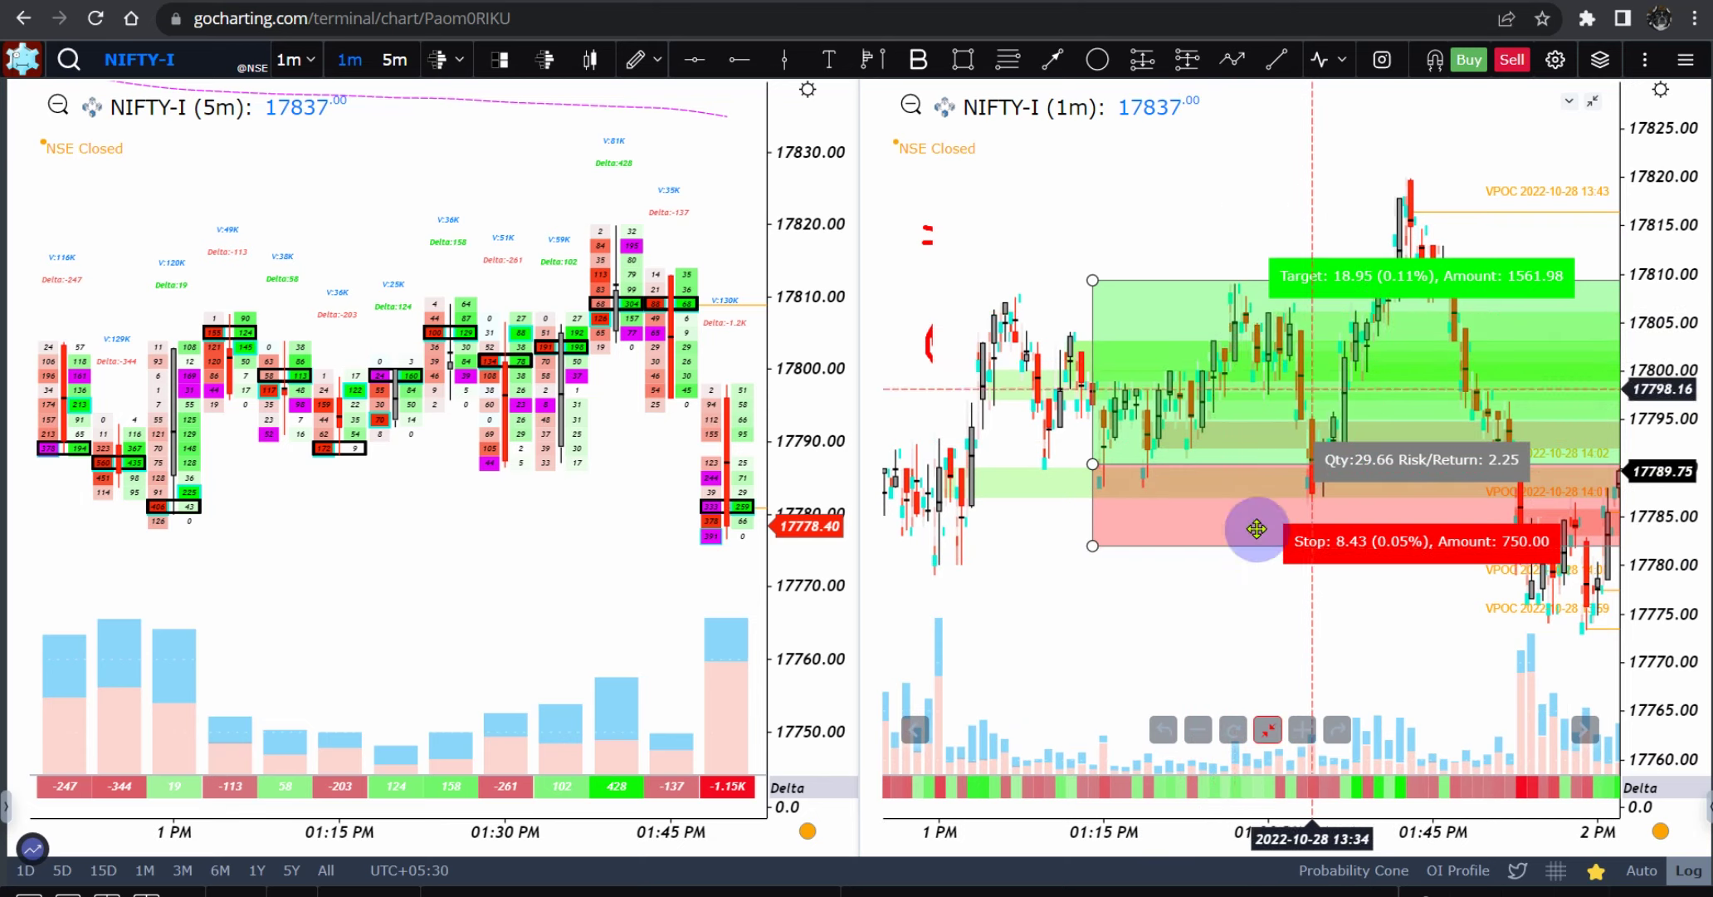
click(1656, 369)
drag(1658, 382, 1687, 435)
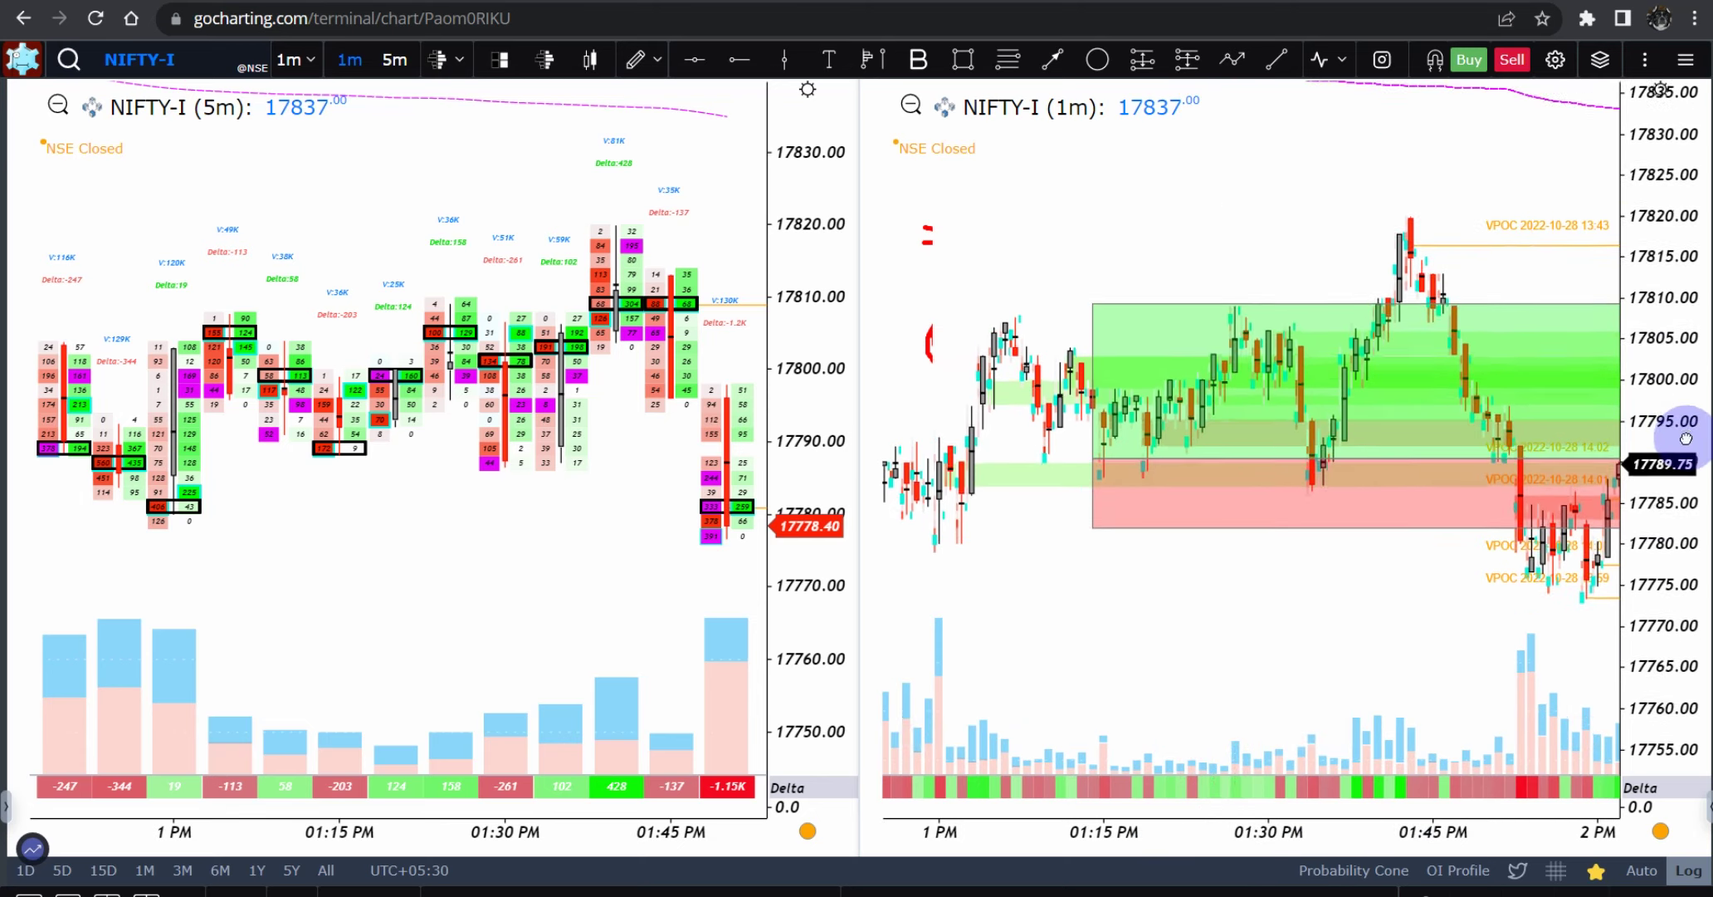
click(1377, 497)
click(1316, 587)
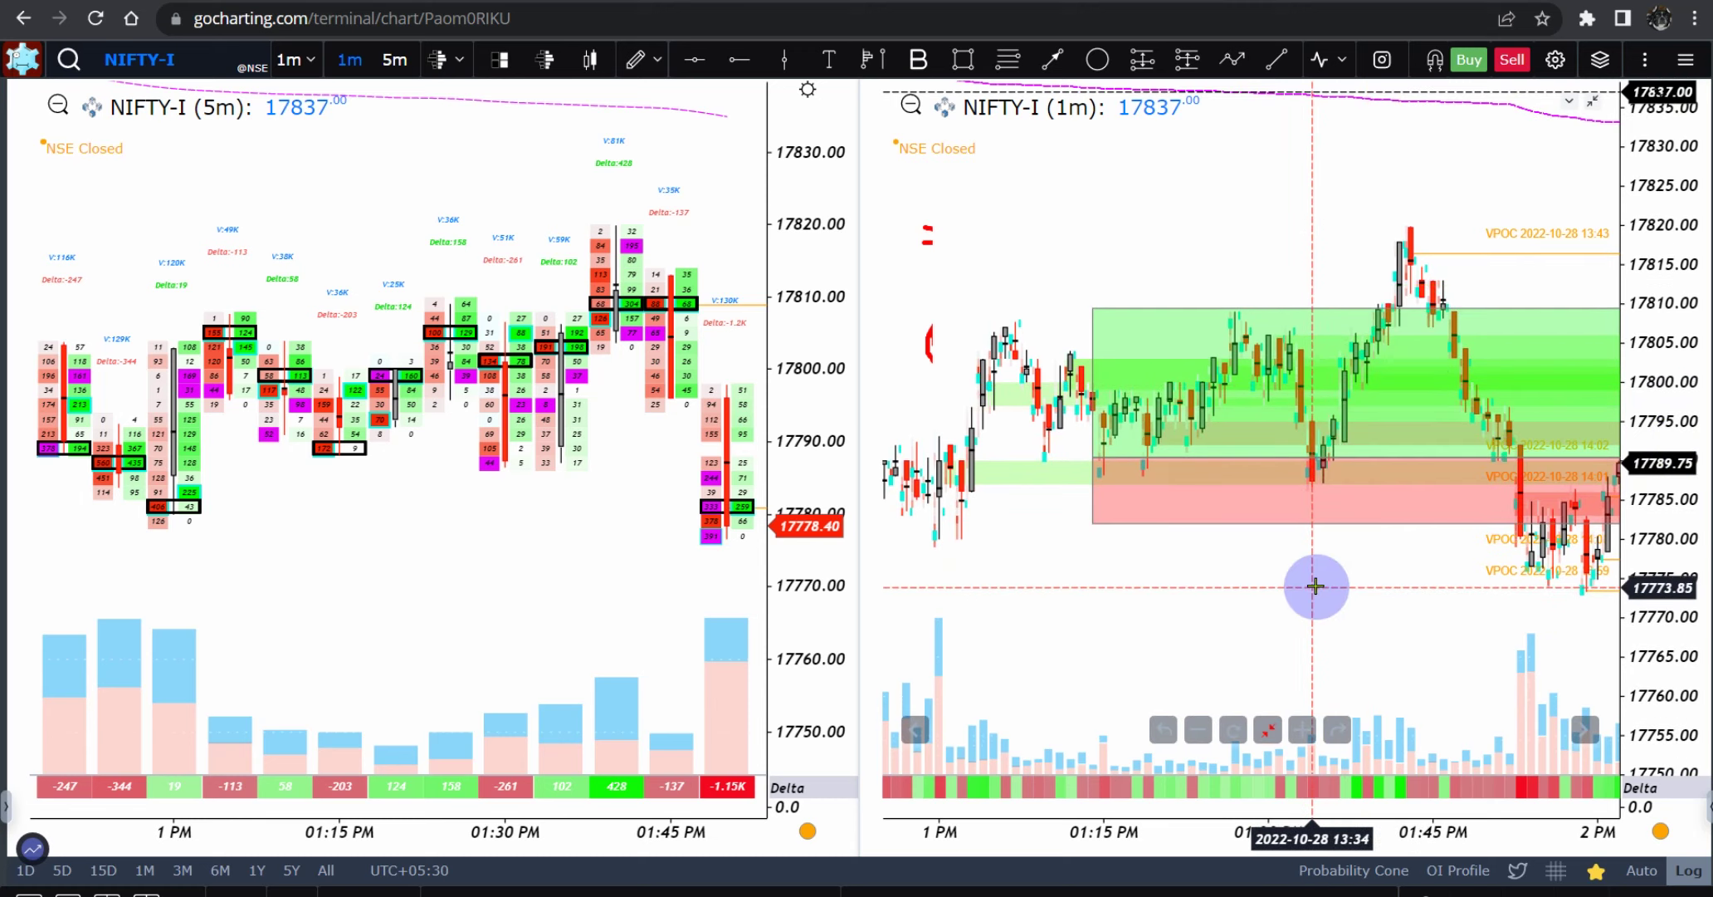
Reduce the 13:14 long position's target to 17.15 points above the entry.
drag(1316, 587, 1247, 578)
click(1272, 450)
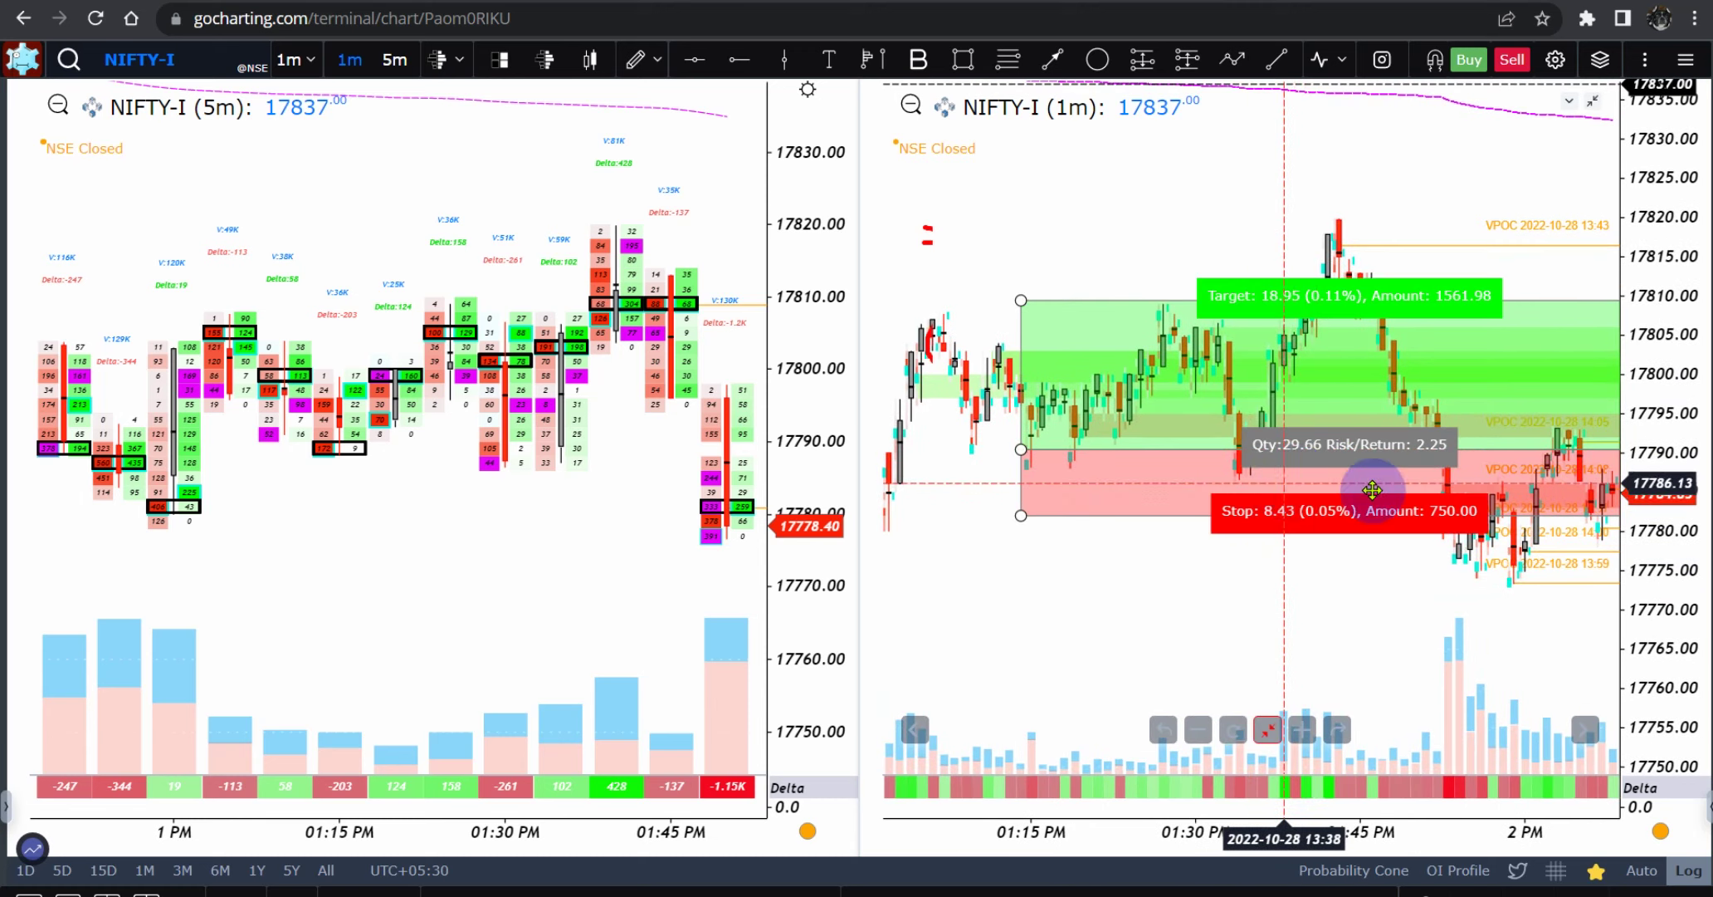
click(1476, 506)
click(1162, 432)
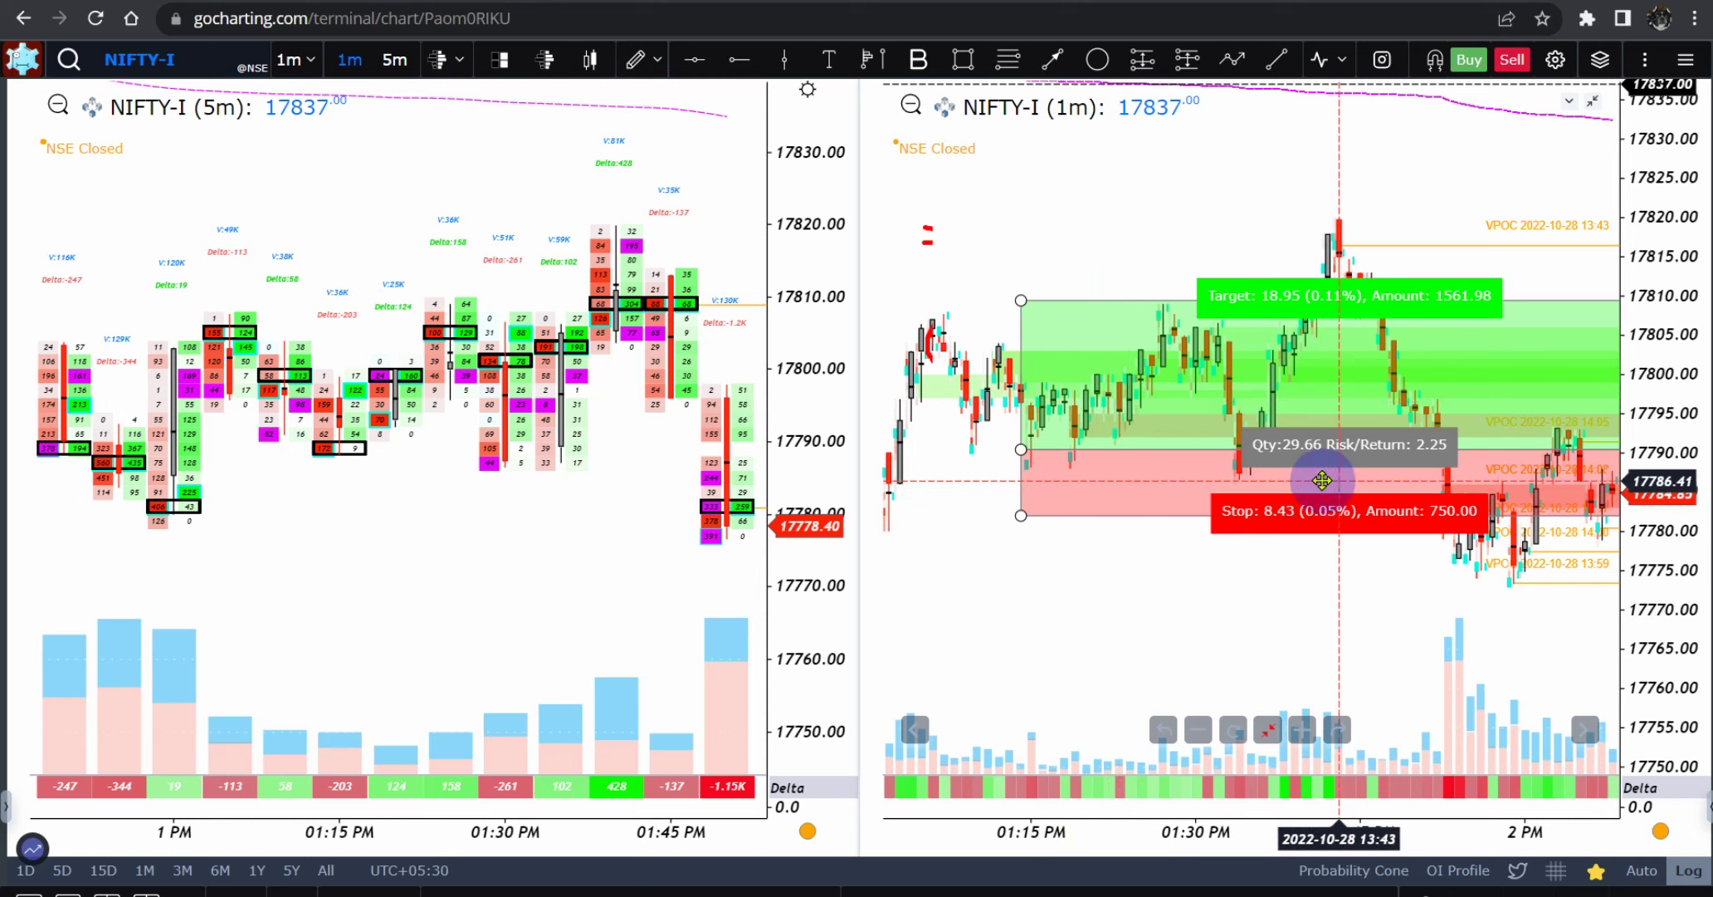
drag(1022, 300, 1030, 315)
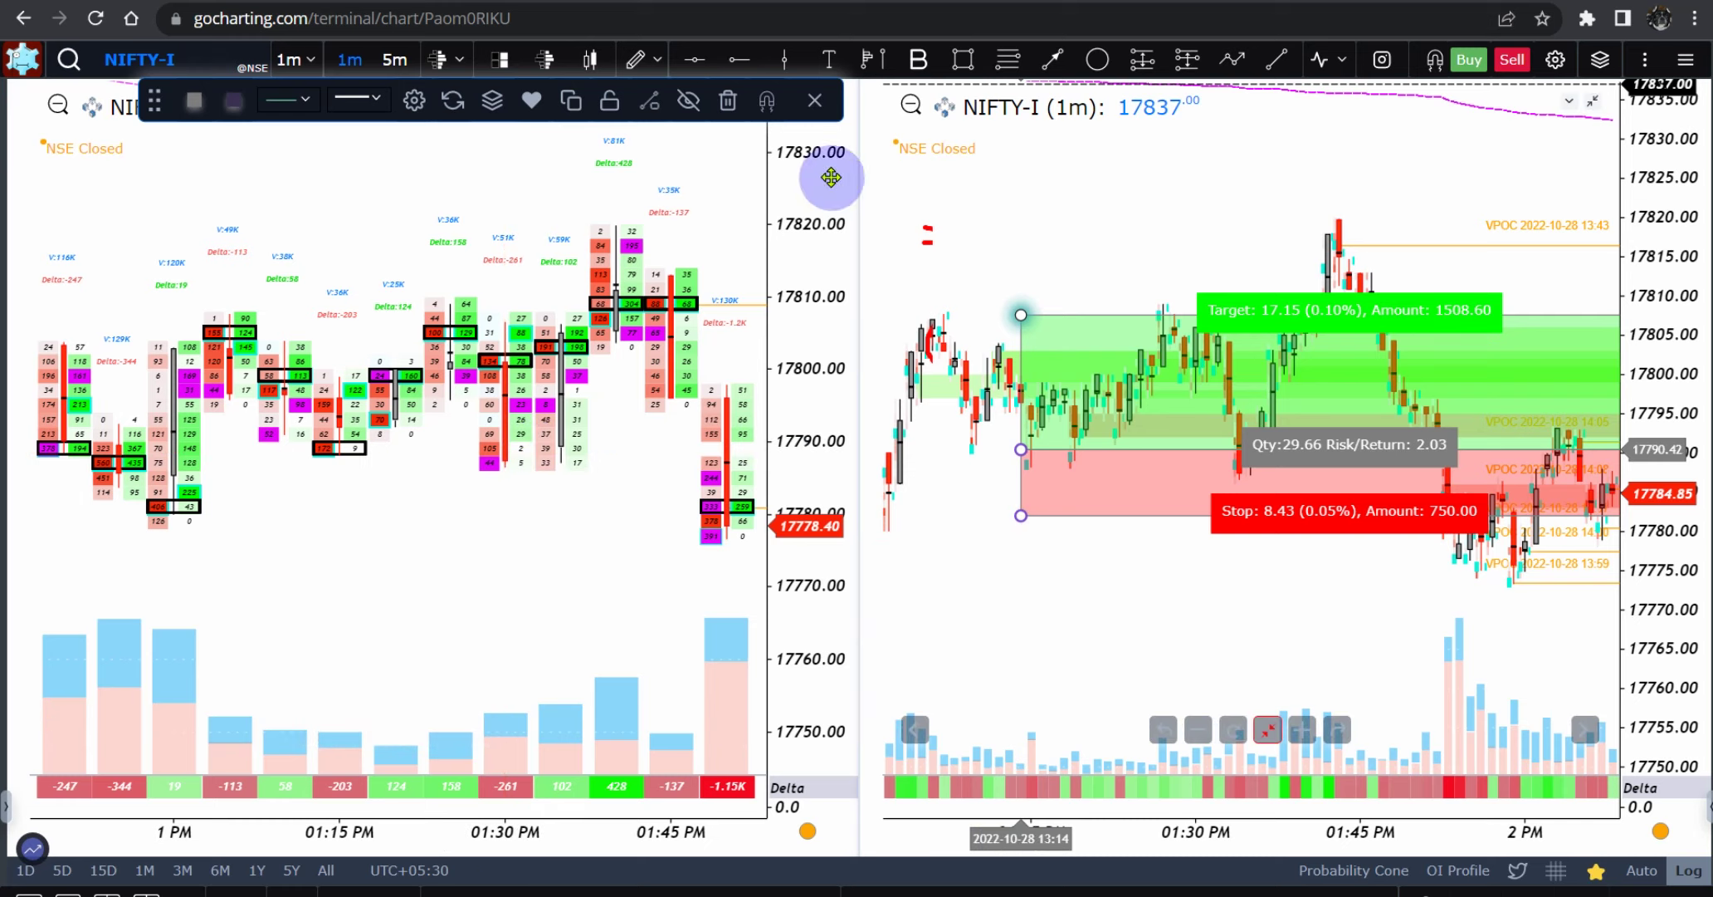
Delete the 13:14 long position and examine the 1-minute candles and demand zones from 1:15 PM to the session close.
click(727, 117)
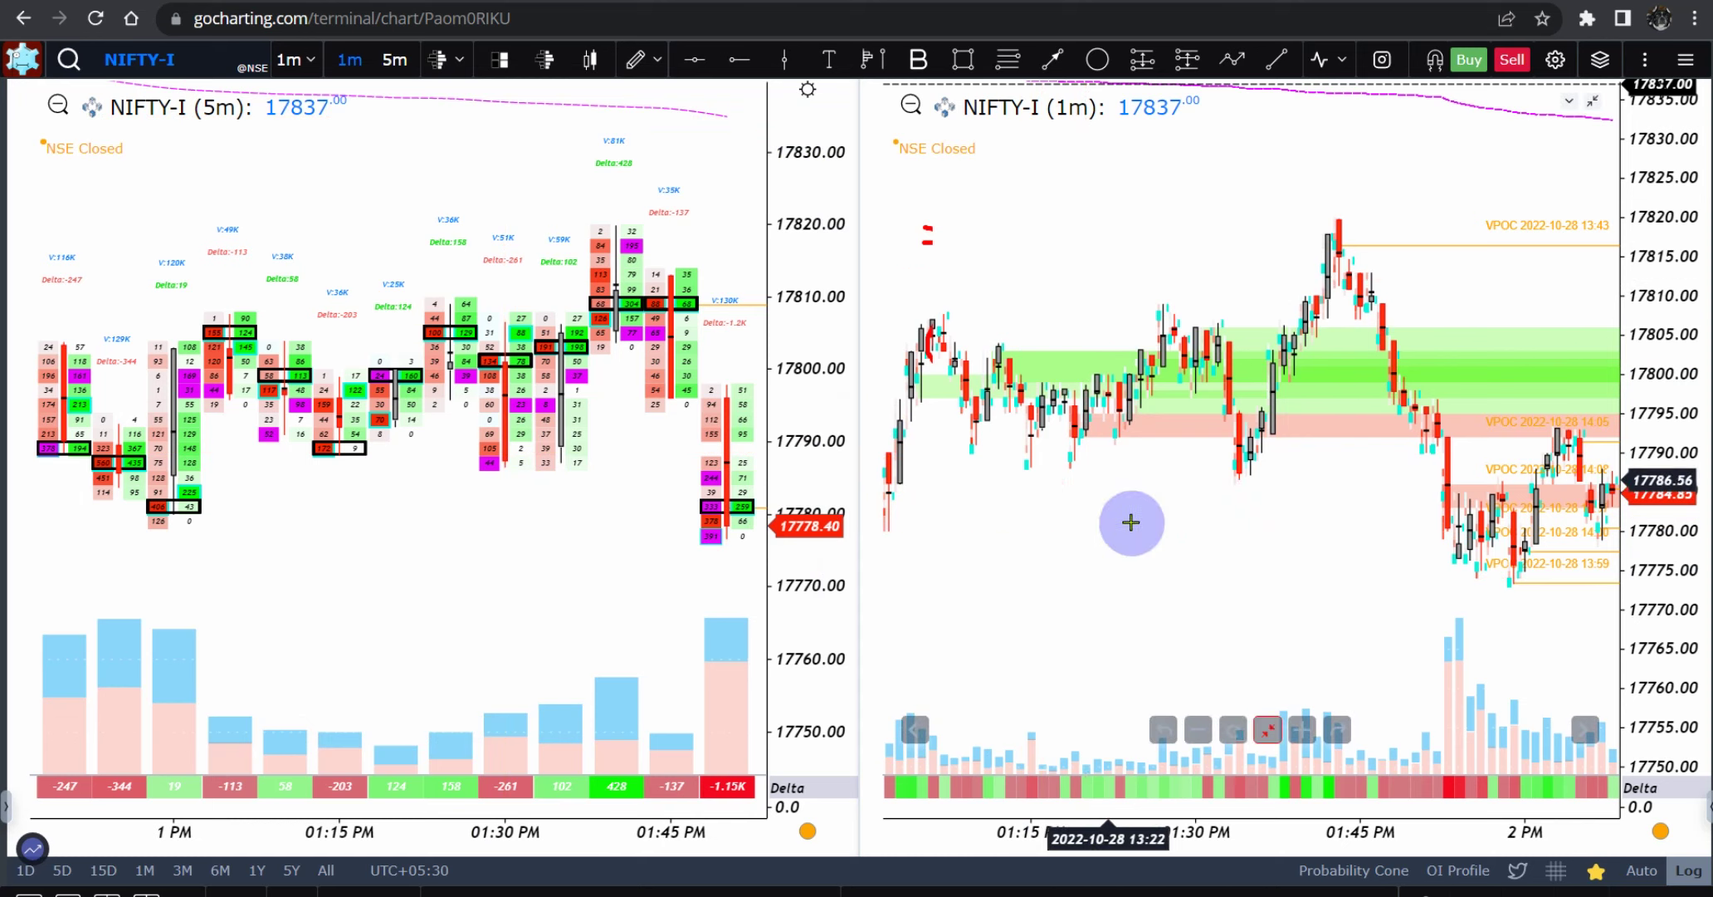
drag(1217, 551, 1086, 520)
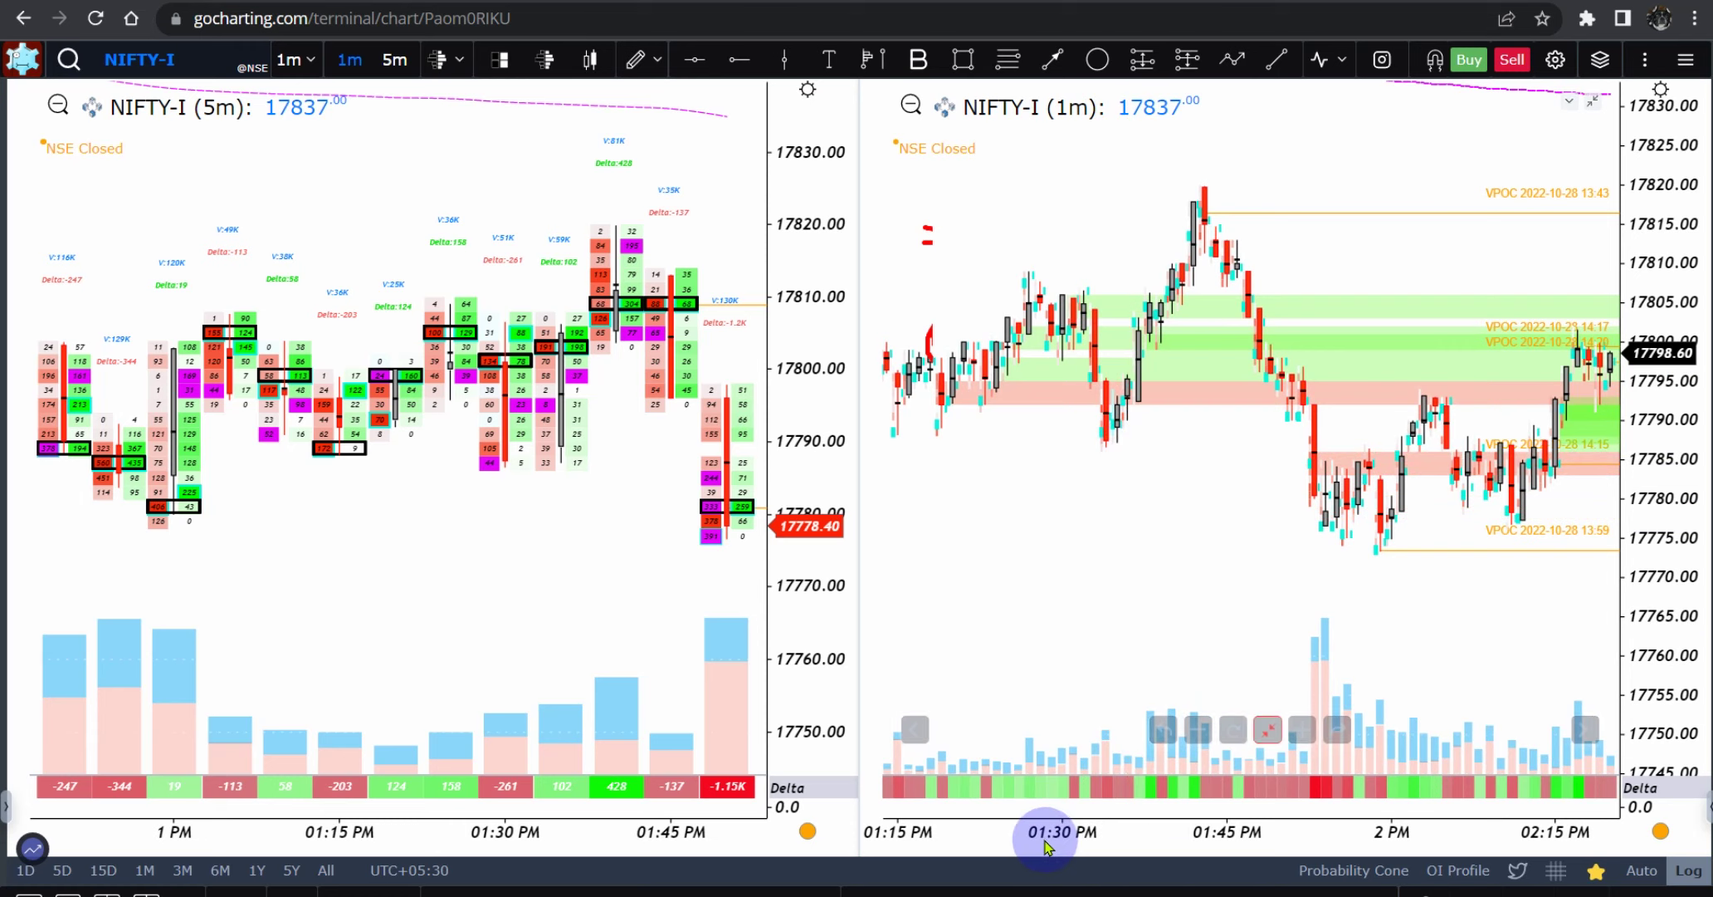
drag(1055, 837, 1177, 835)
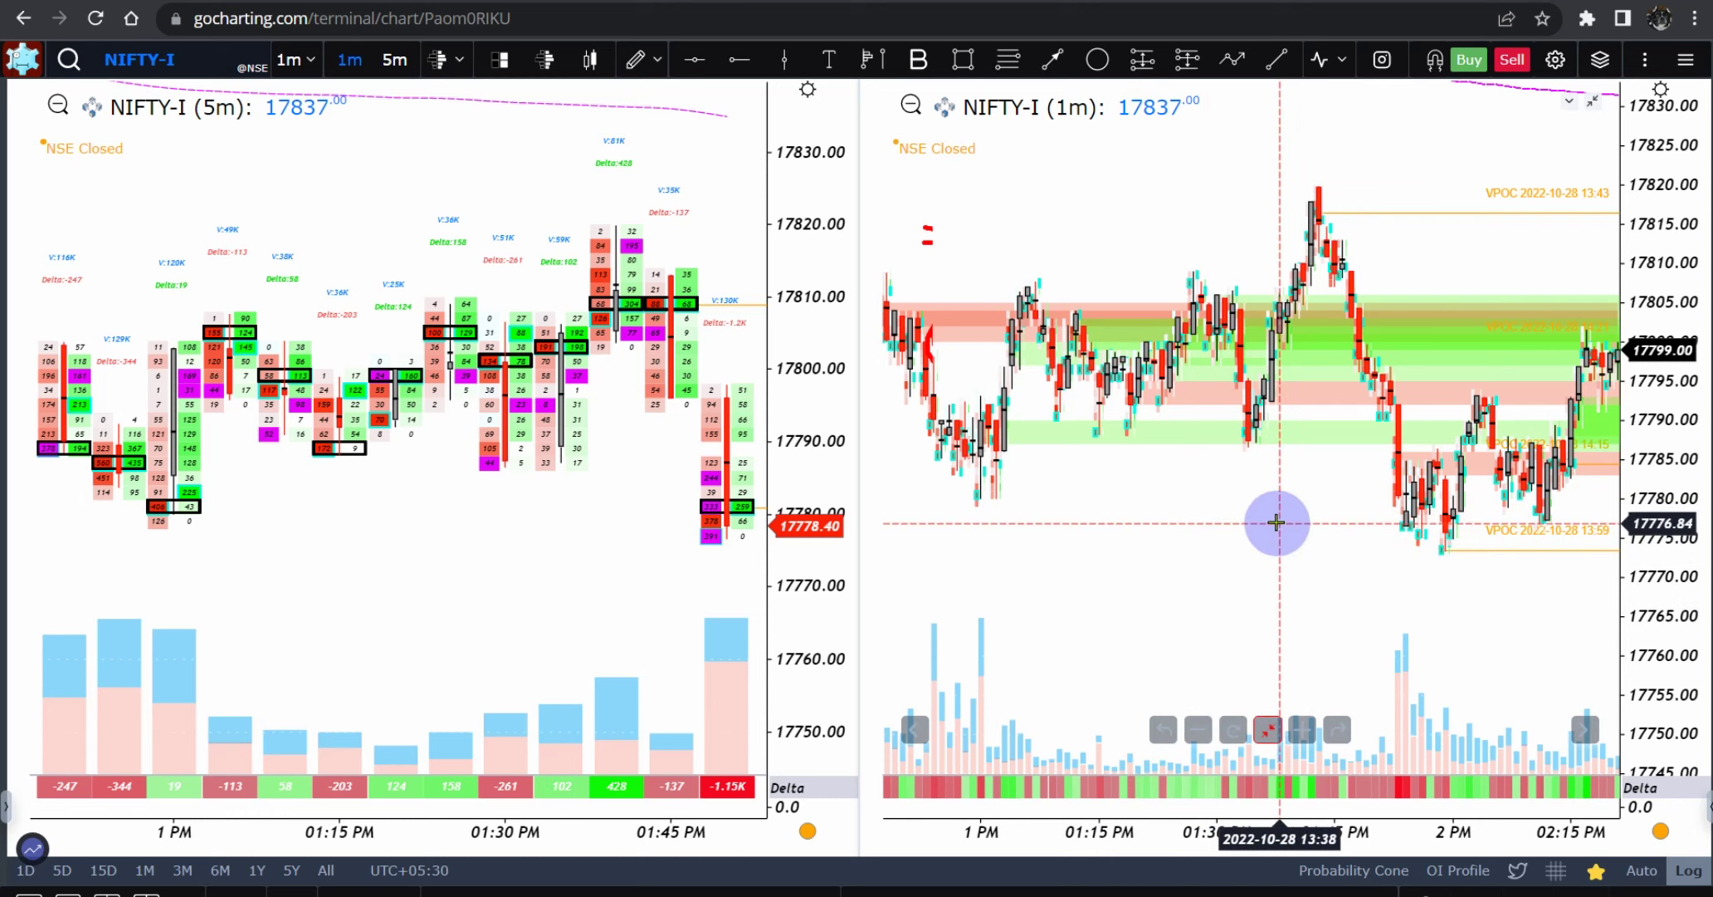
drag(1337, 591, 1106, 607)
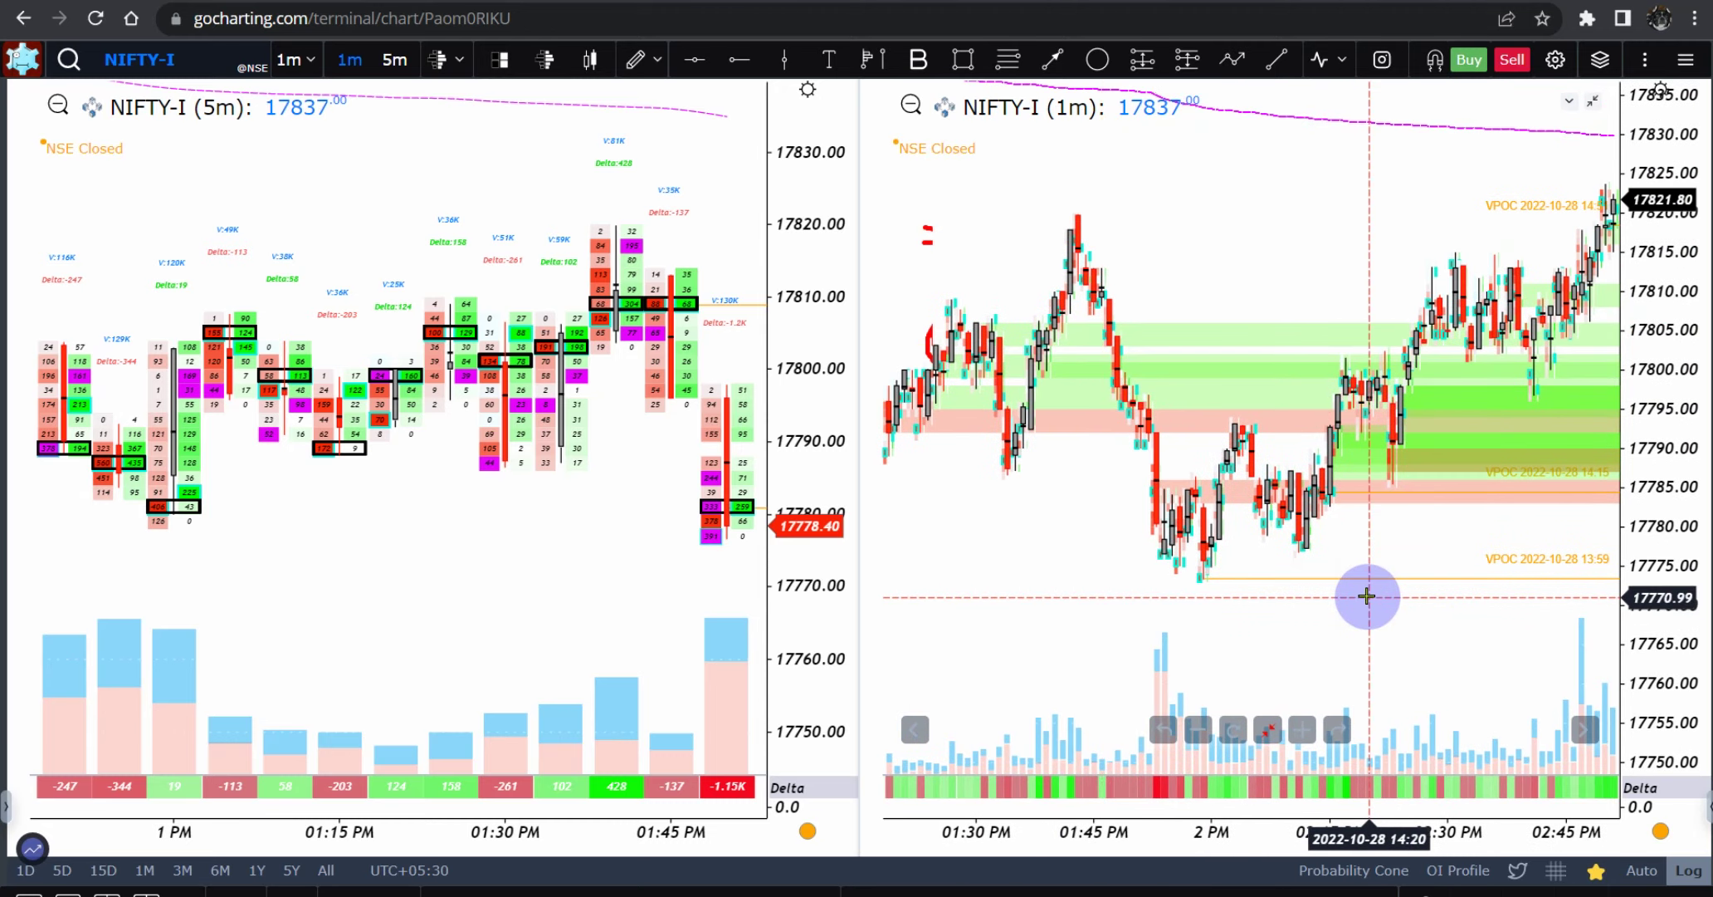
drag(1365, 593, 968, 619)
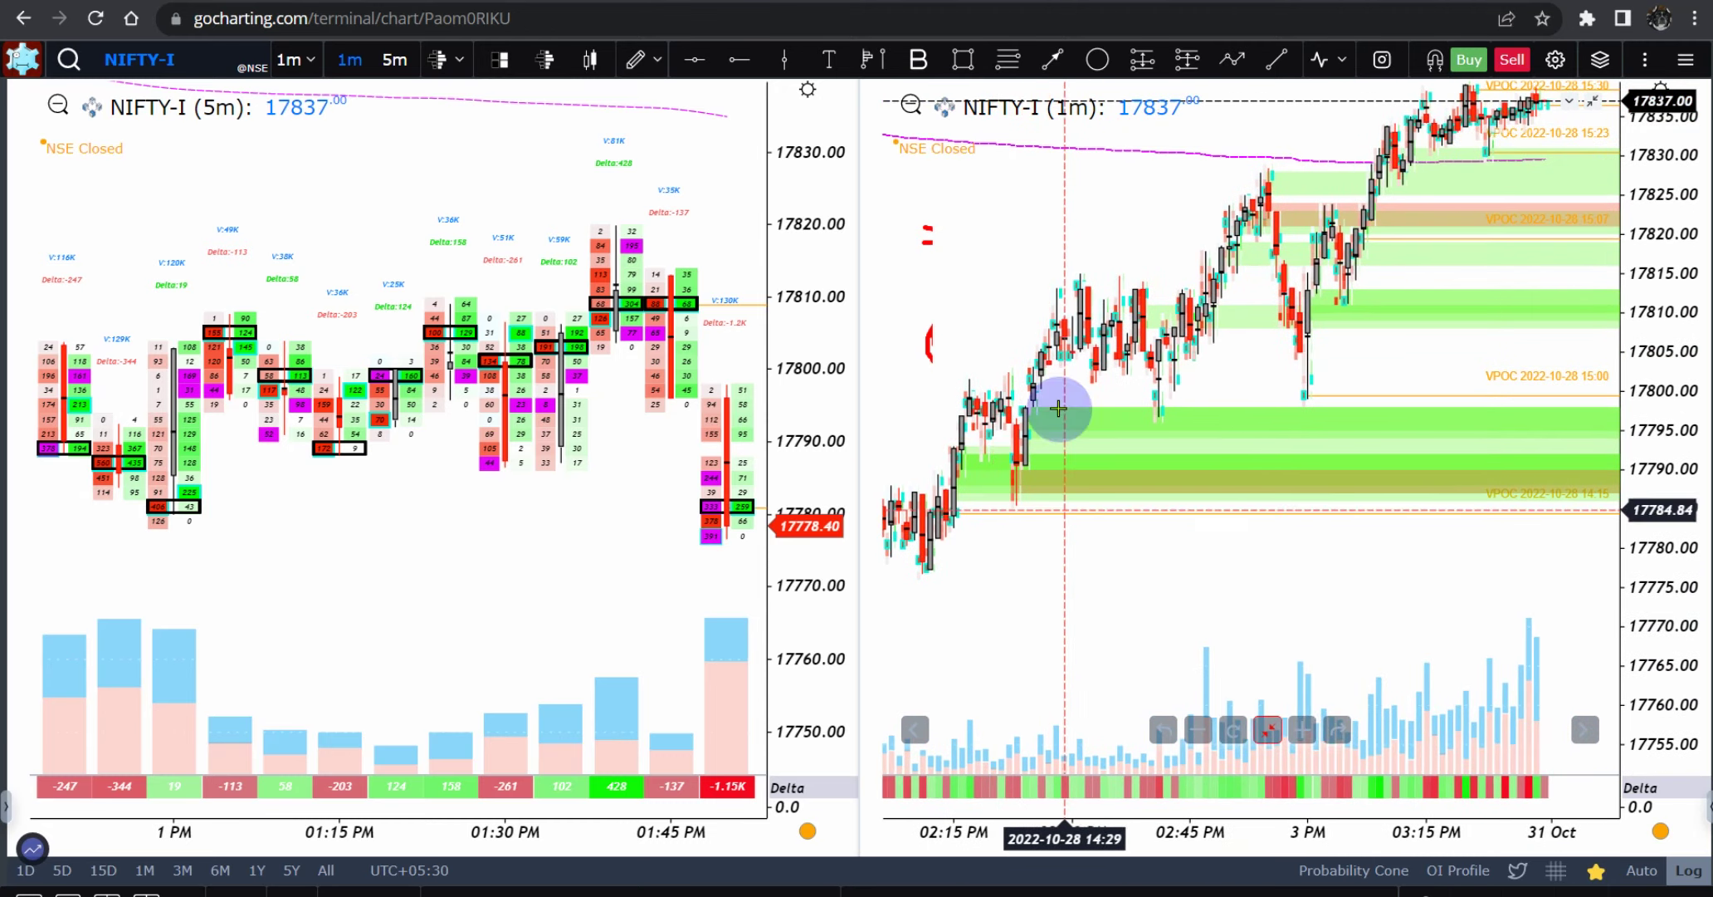
mouse_move(1098, 843)
mouse_down()
mouse_move(1120, 835)
mouse_move(1083, 835)
mouse_move(1109, 835)
mouse_up()
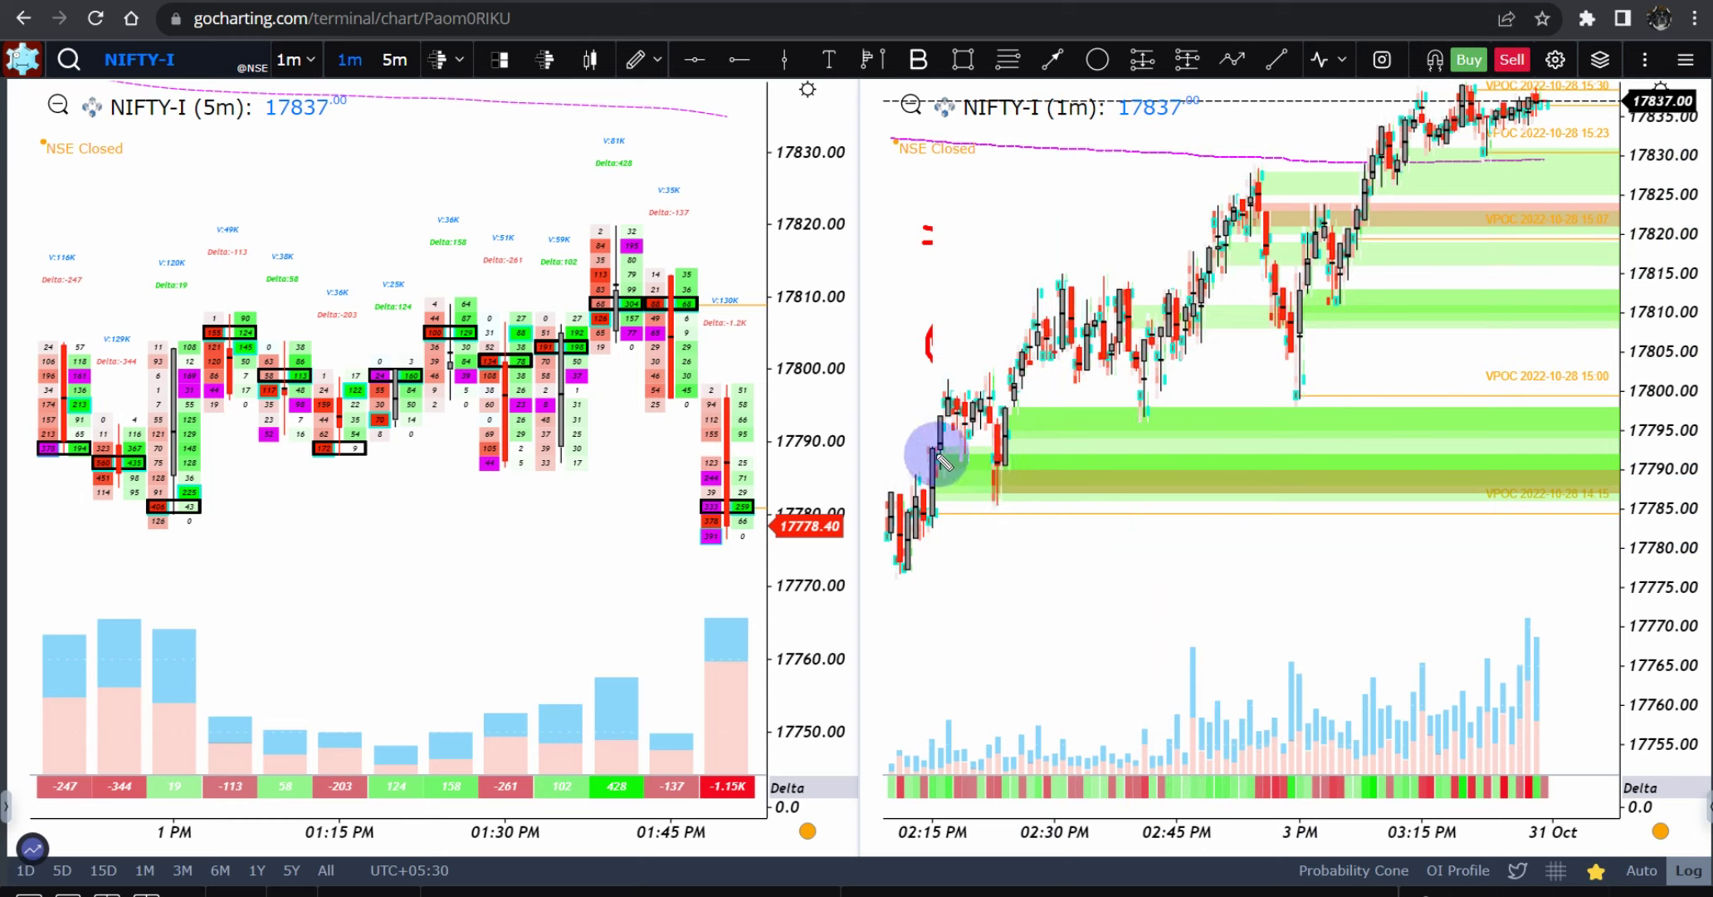
Circle the demand zone near 17785–17792 and its retest between about 2:15 and 2:25 PM, and erase the drawings.
mouse_move(941, 460)
mouse_down()
mouse_move(996, 476)
mouse_move(1010, 505)
mouse_move(972, 524)
mouse_move(919, 508)
mouse_move(937, 459)
mouse_up()
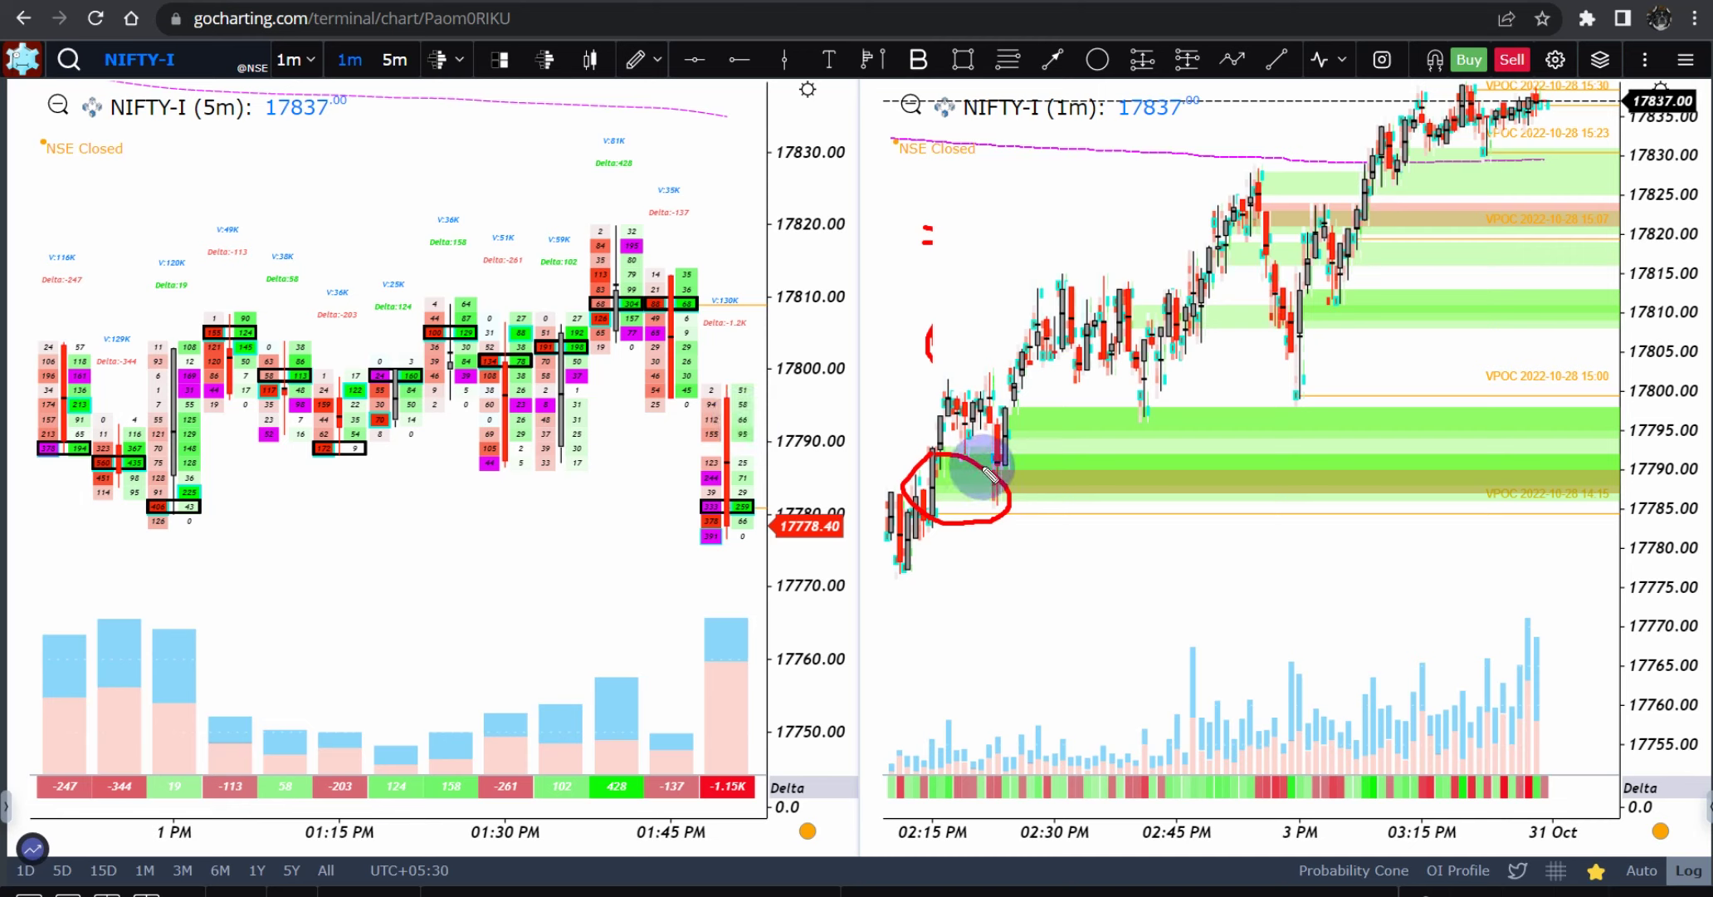
mouse_move(1029, 522)
mouse_down()
mouse_move(971, 496)
mouse_move(1019, 481)
mouse_up()
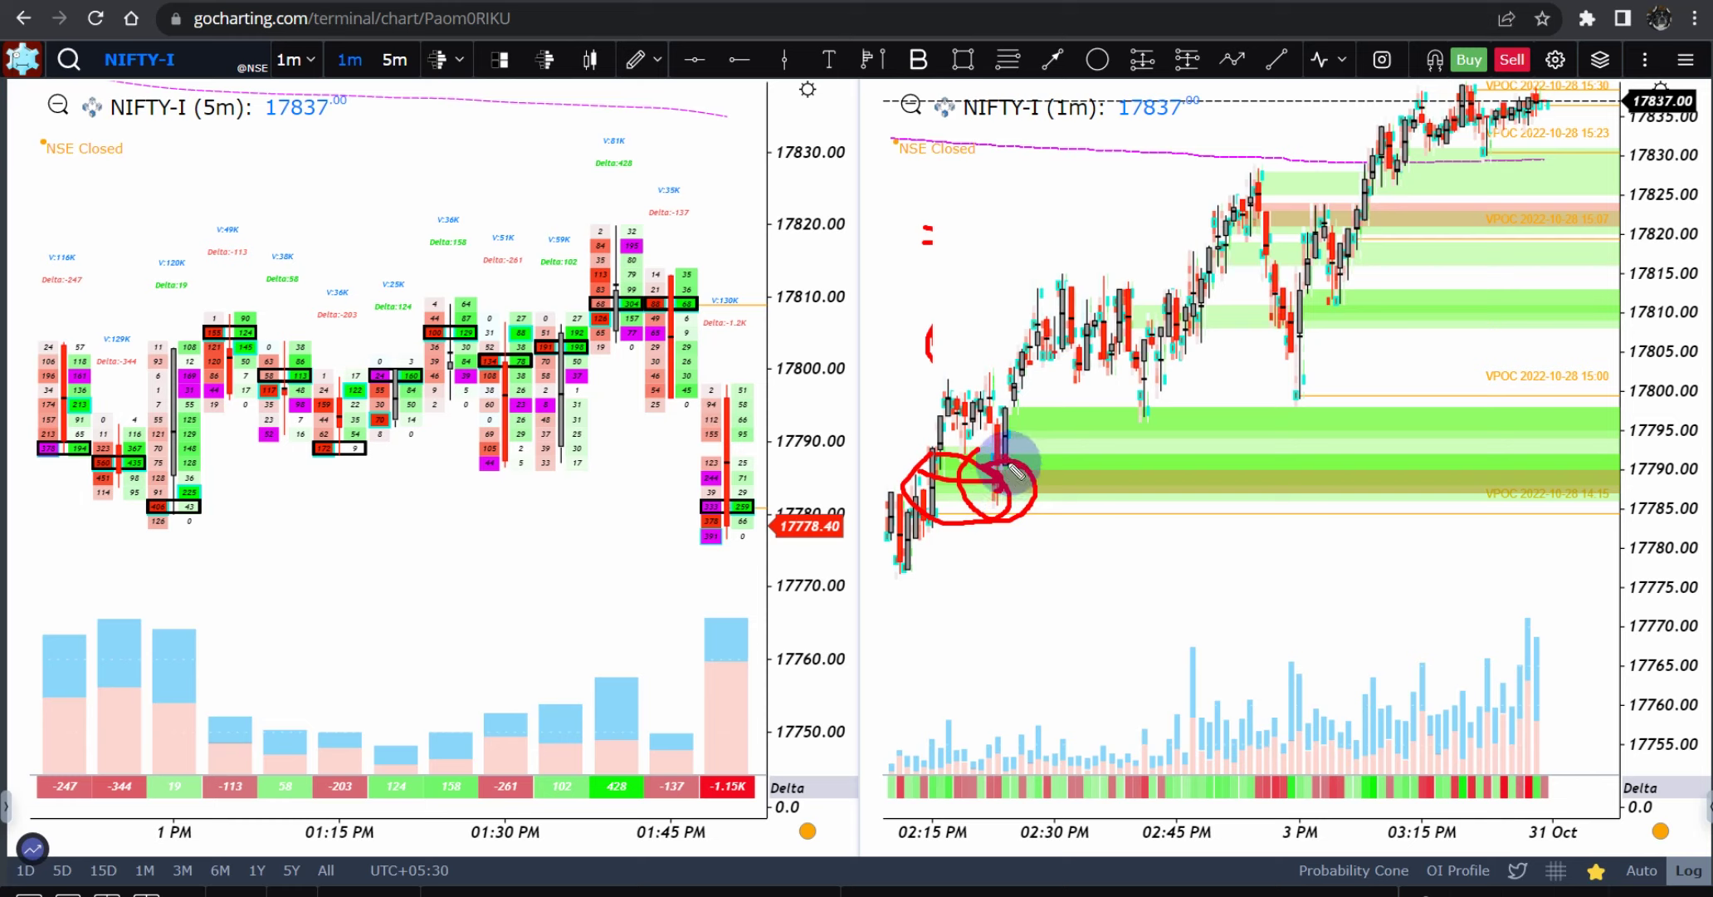
drag(1008, 466, 1037, 462)
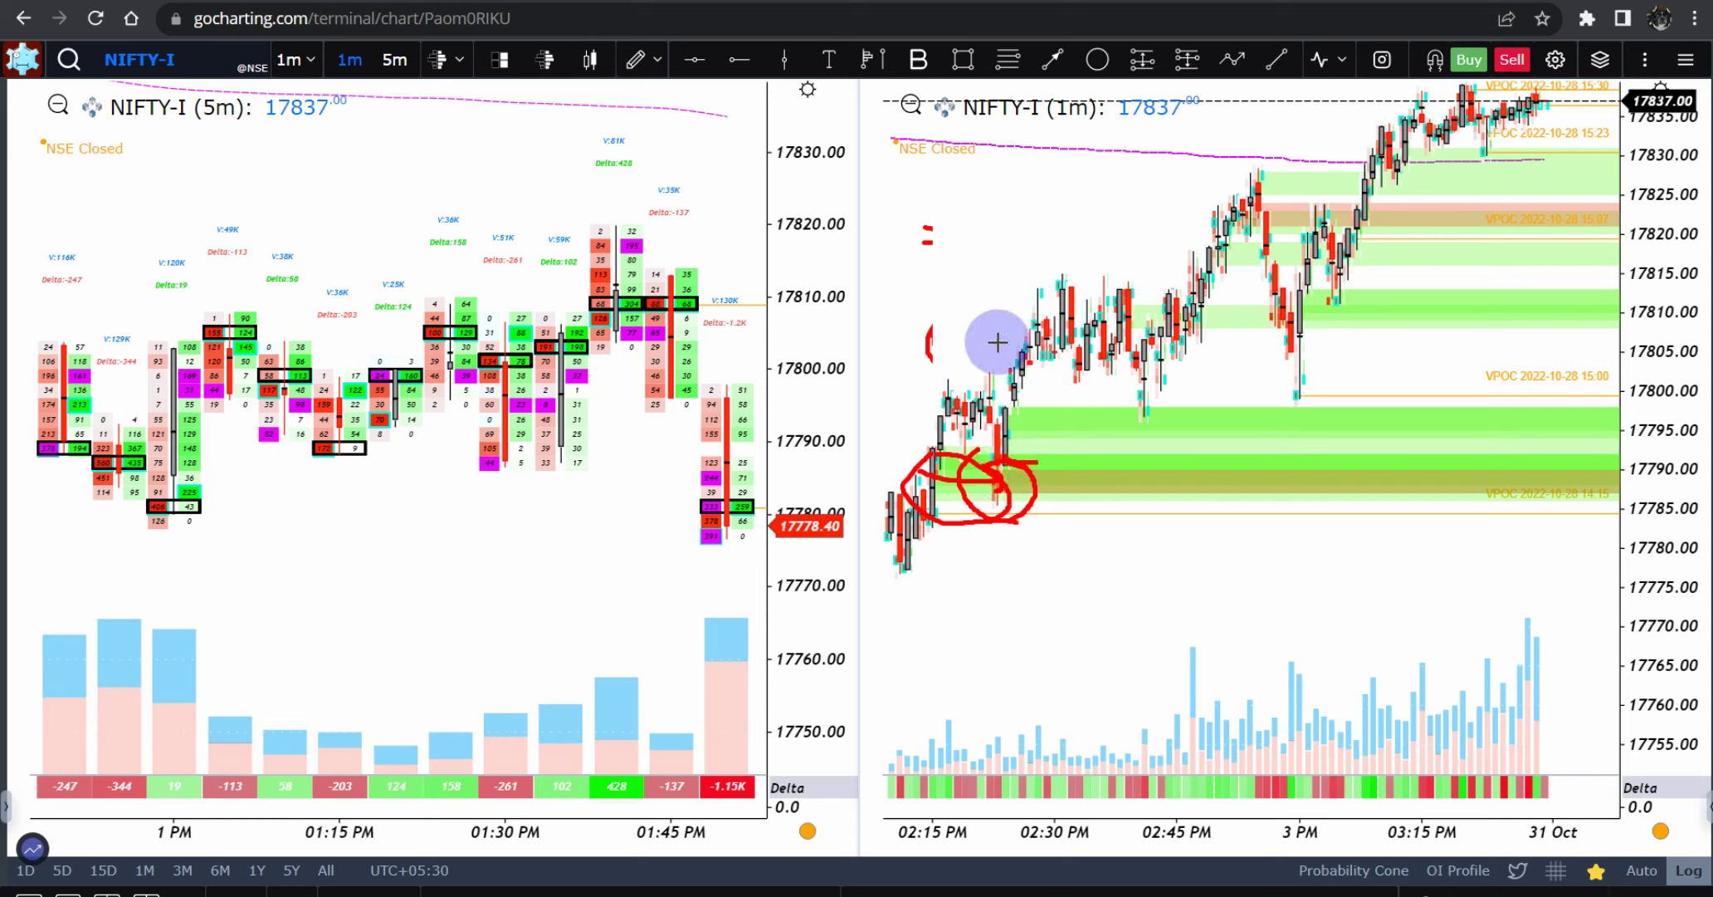
mouse_move(929, 209)
mouse_down()
mouse_move(996, 531)
mouse_move(1278, 603)
mouse_up()
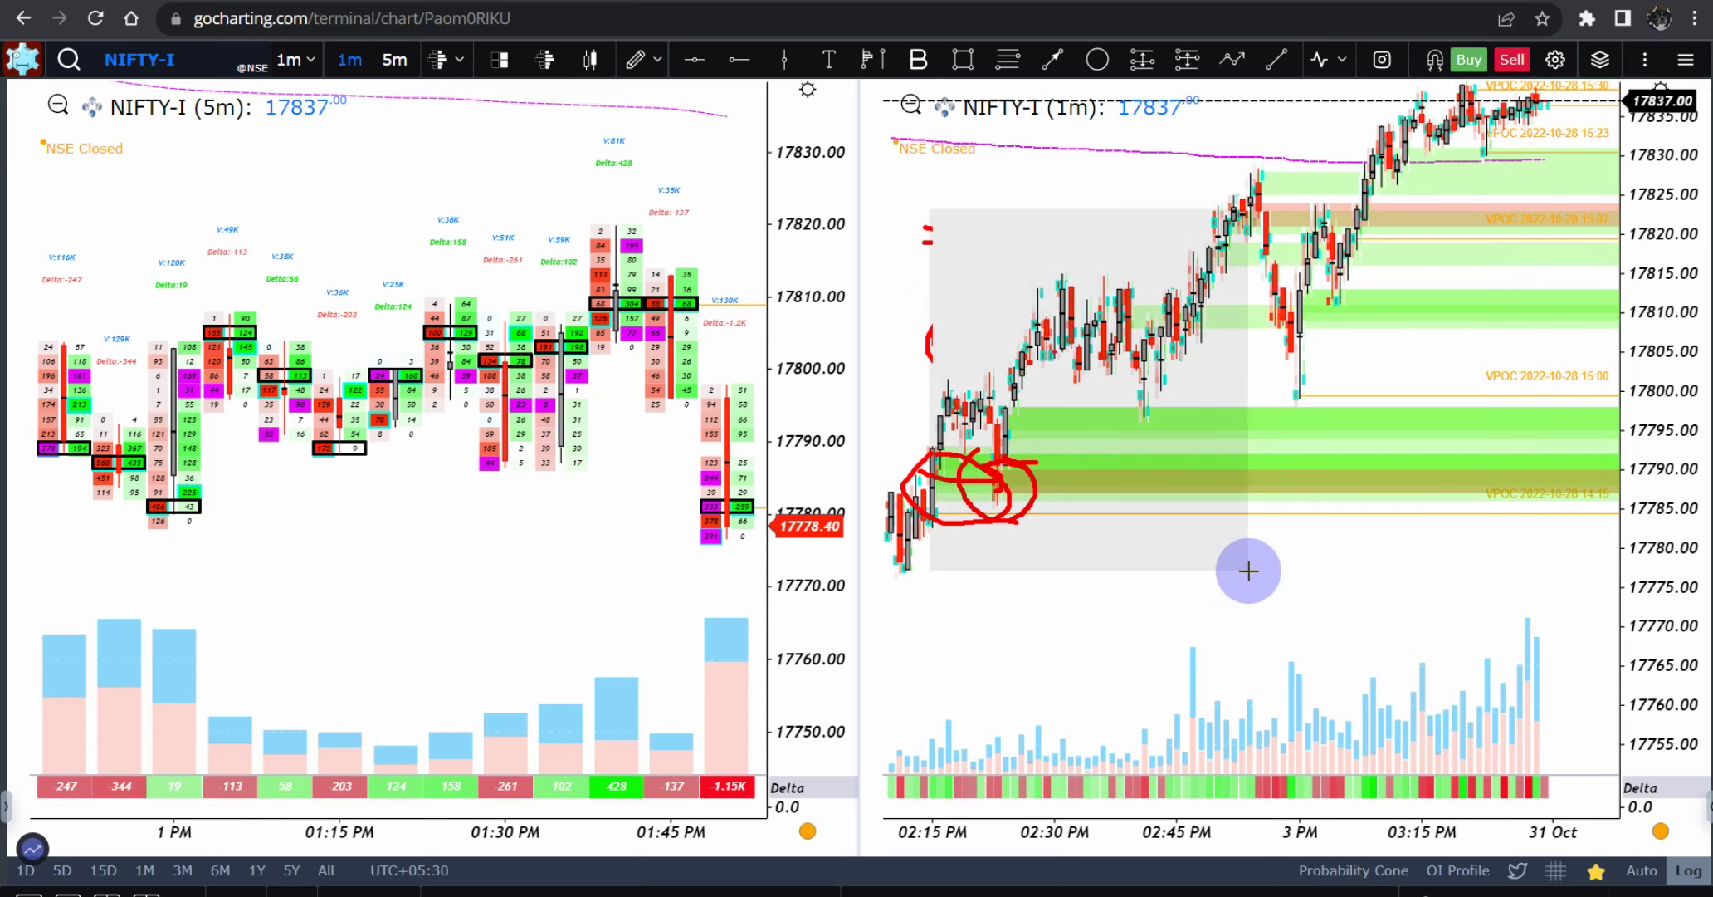
mouse_move(881, 204)
mouse_down()
mouse_move(918, 306)
mouse_move(1312, 479)
mouse_move(1322, 578)
mouse_up()
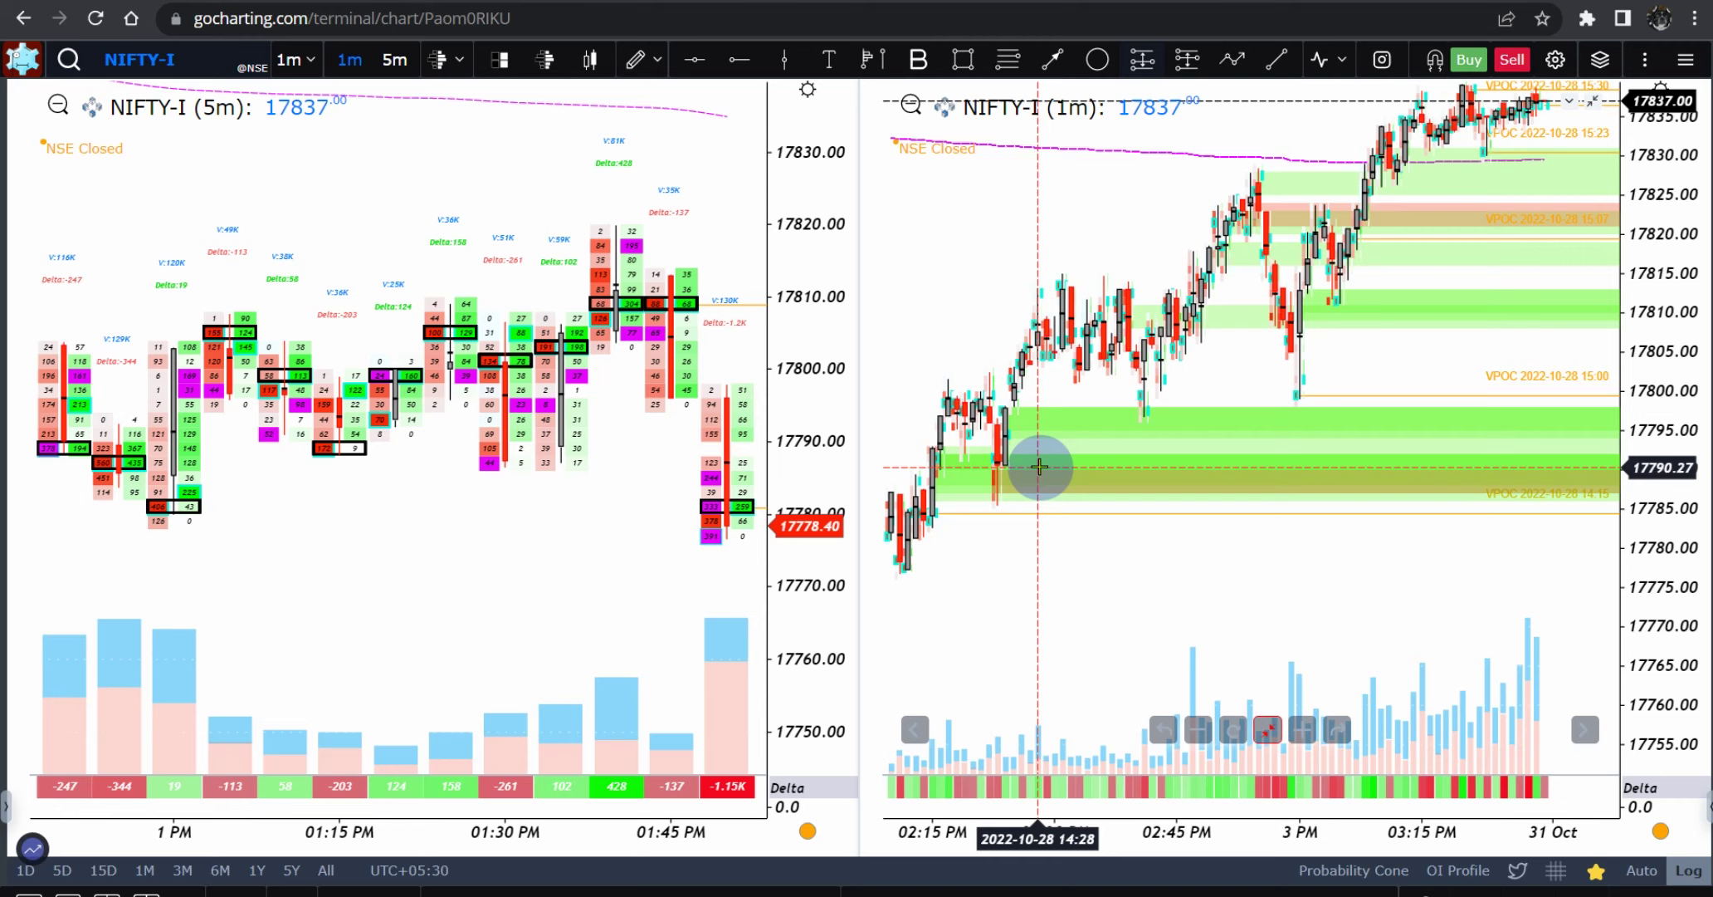
Place a long position at 14:31 with entry 17792.13, stop 8.57 points below and target 21.02 points above.
click(1060, 451)
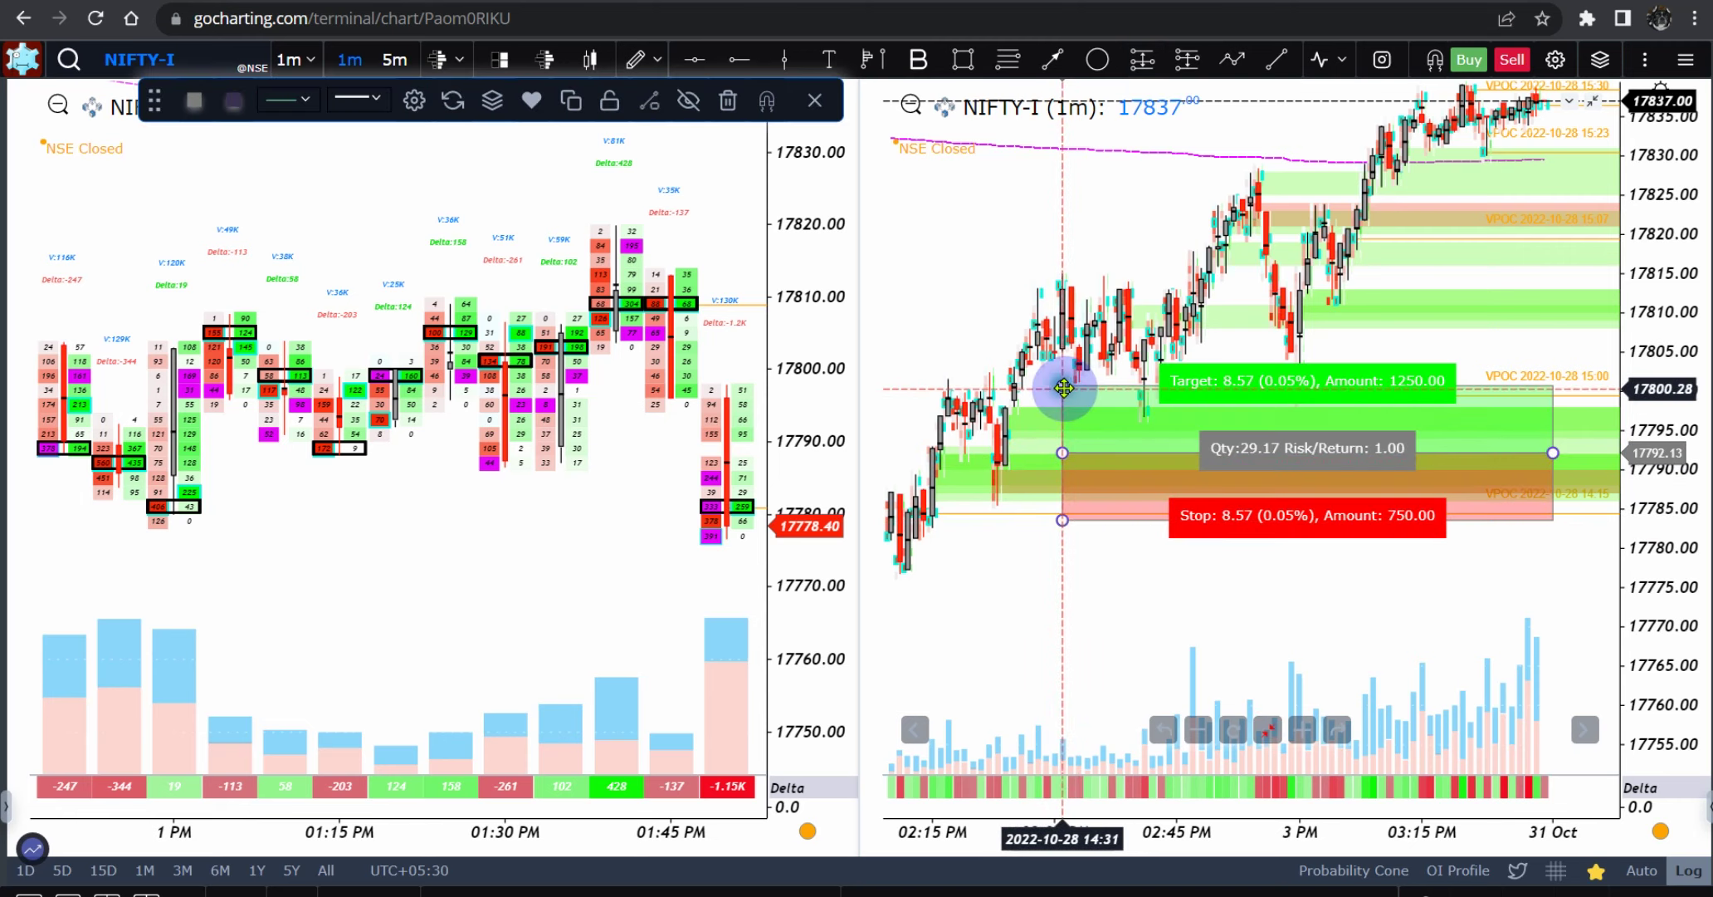
drag(1063, 387, 1090, 286)
drag(1075, 840, 1258, 745)
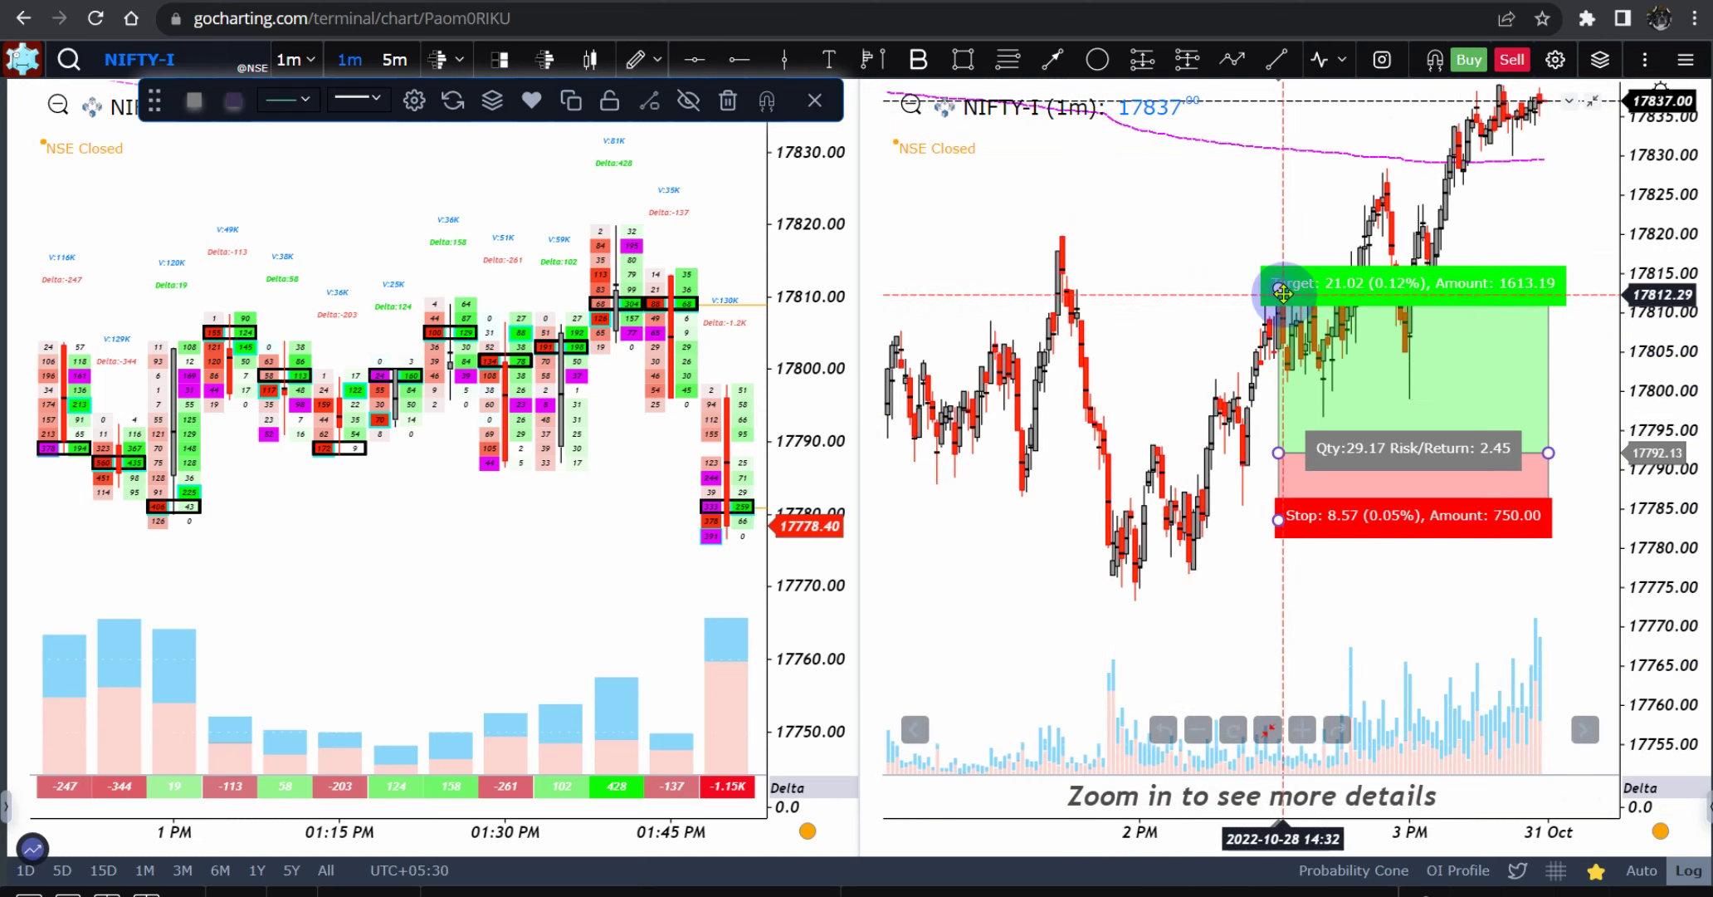
Try to raise the 14:31 long position's target to about 17813.43, and delete that position.
mouse_move(1283, 293)
mouse_down()
mouse_move(1281, 230)
mouse_move(1278, 285)
mouse_up()
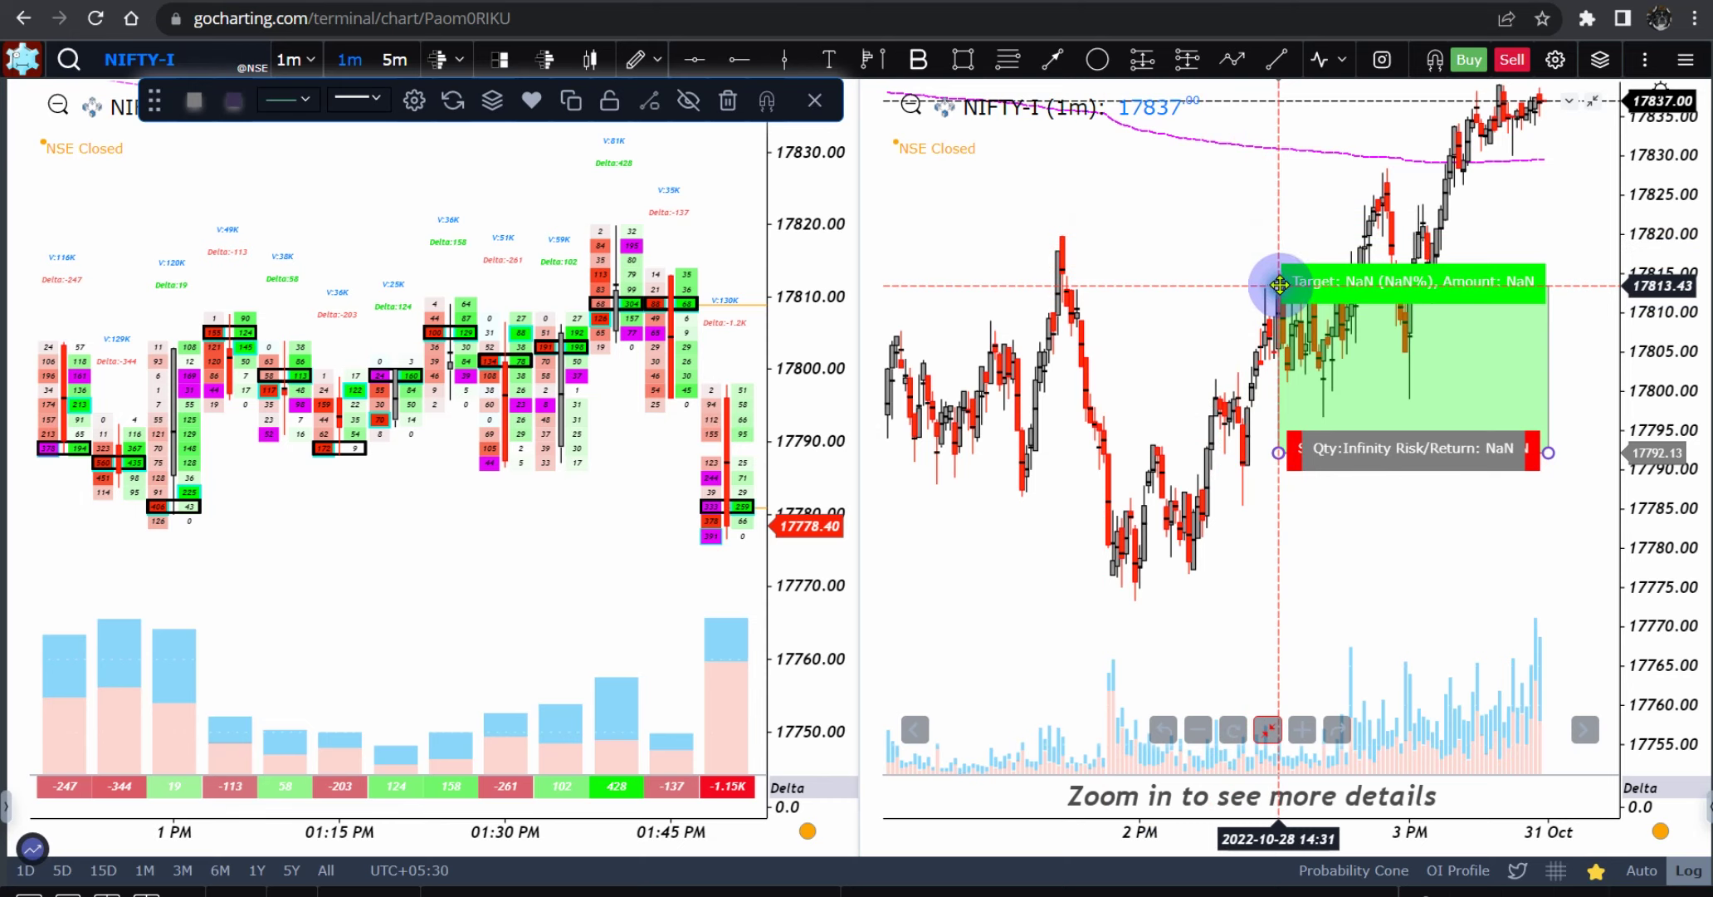
click(1193, 280)
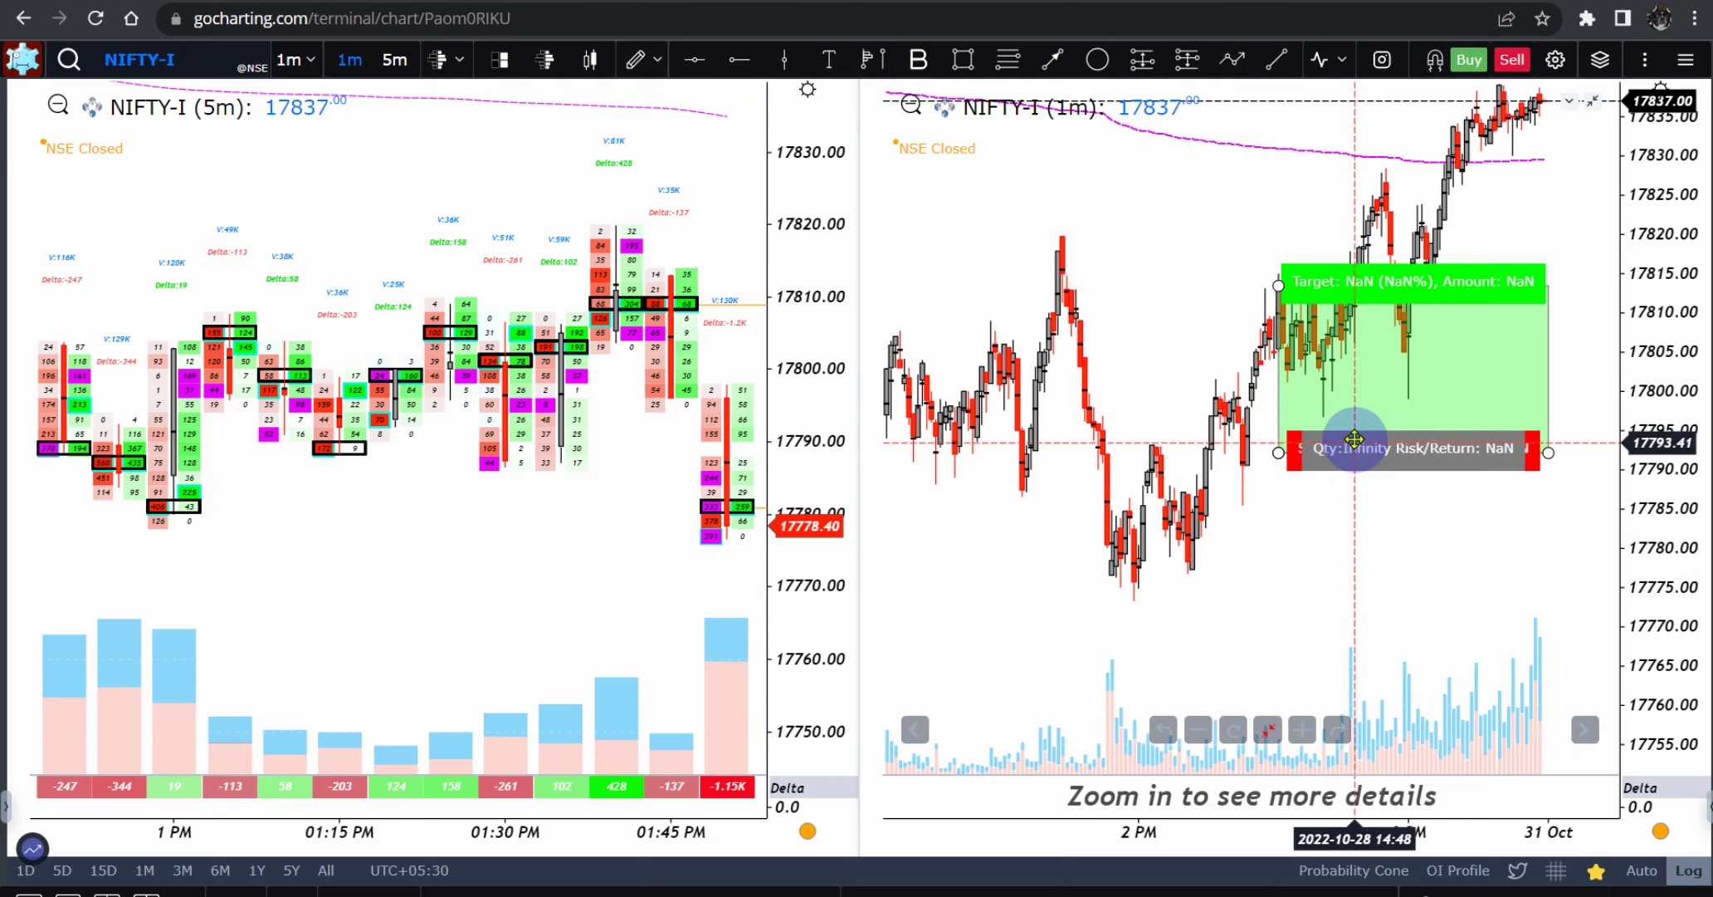
click(1354, 439)
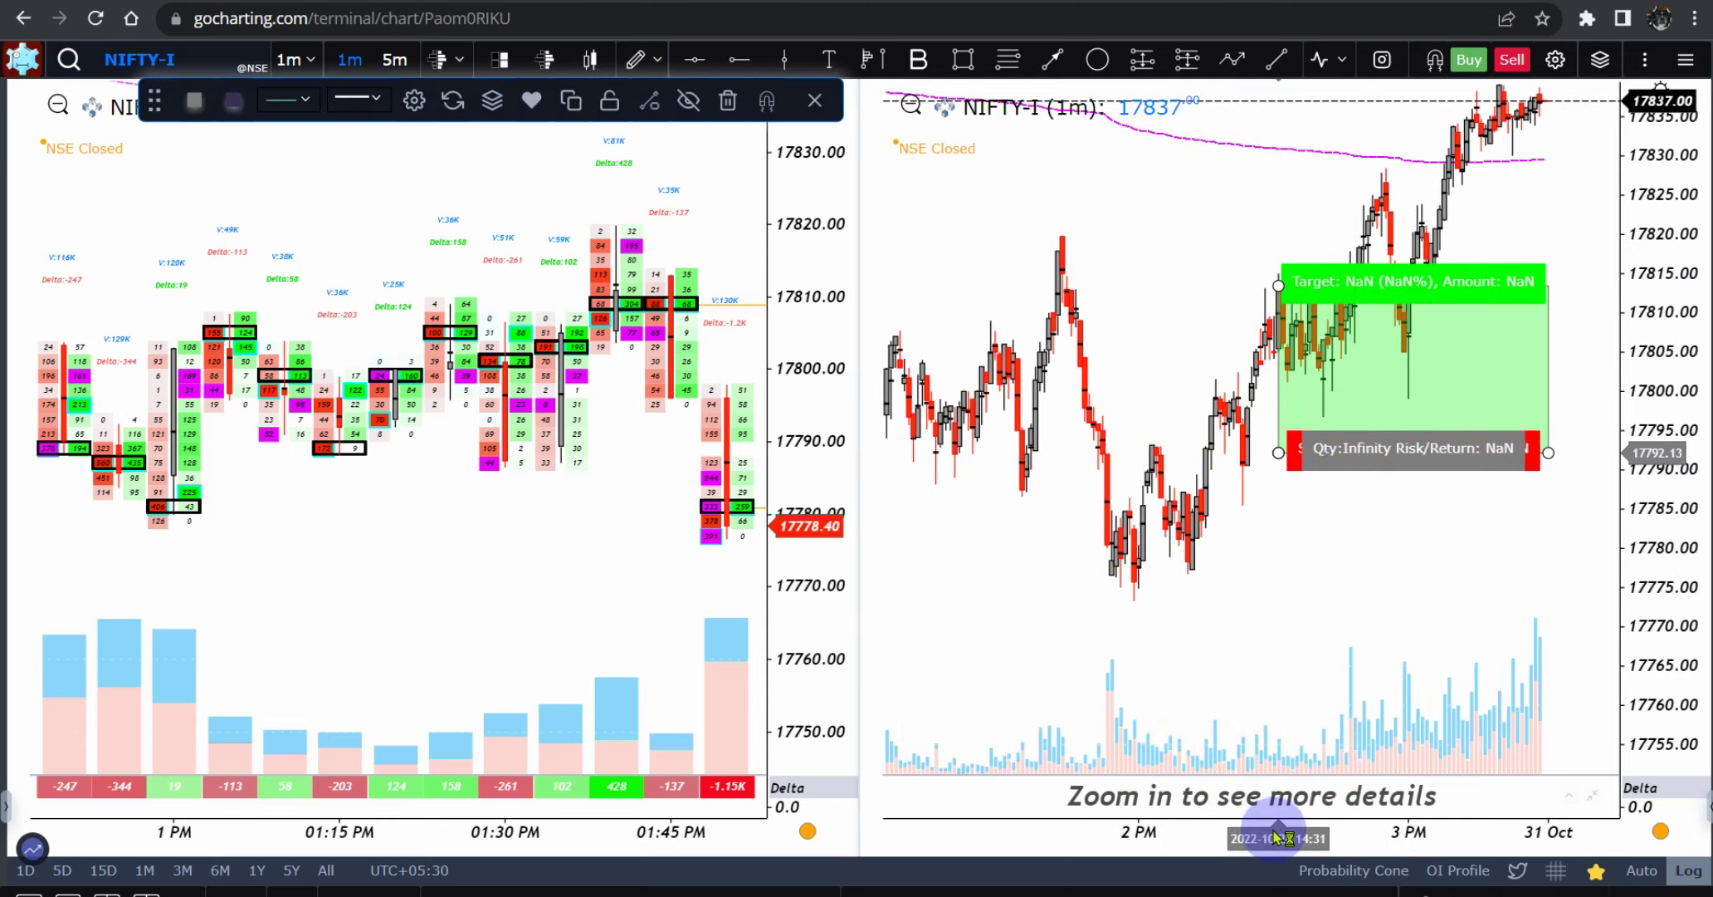
drag(1262, 832, 1077, 832)
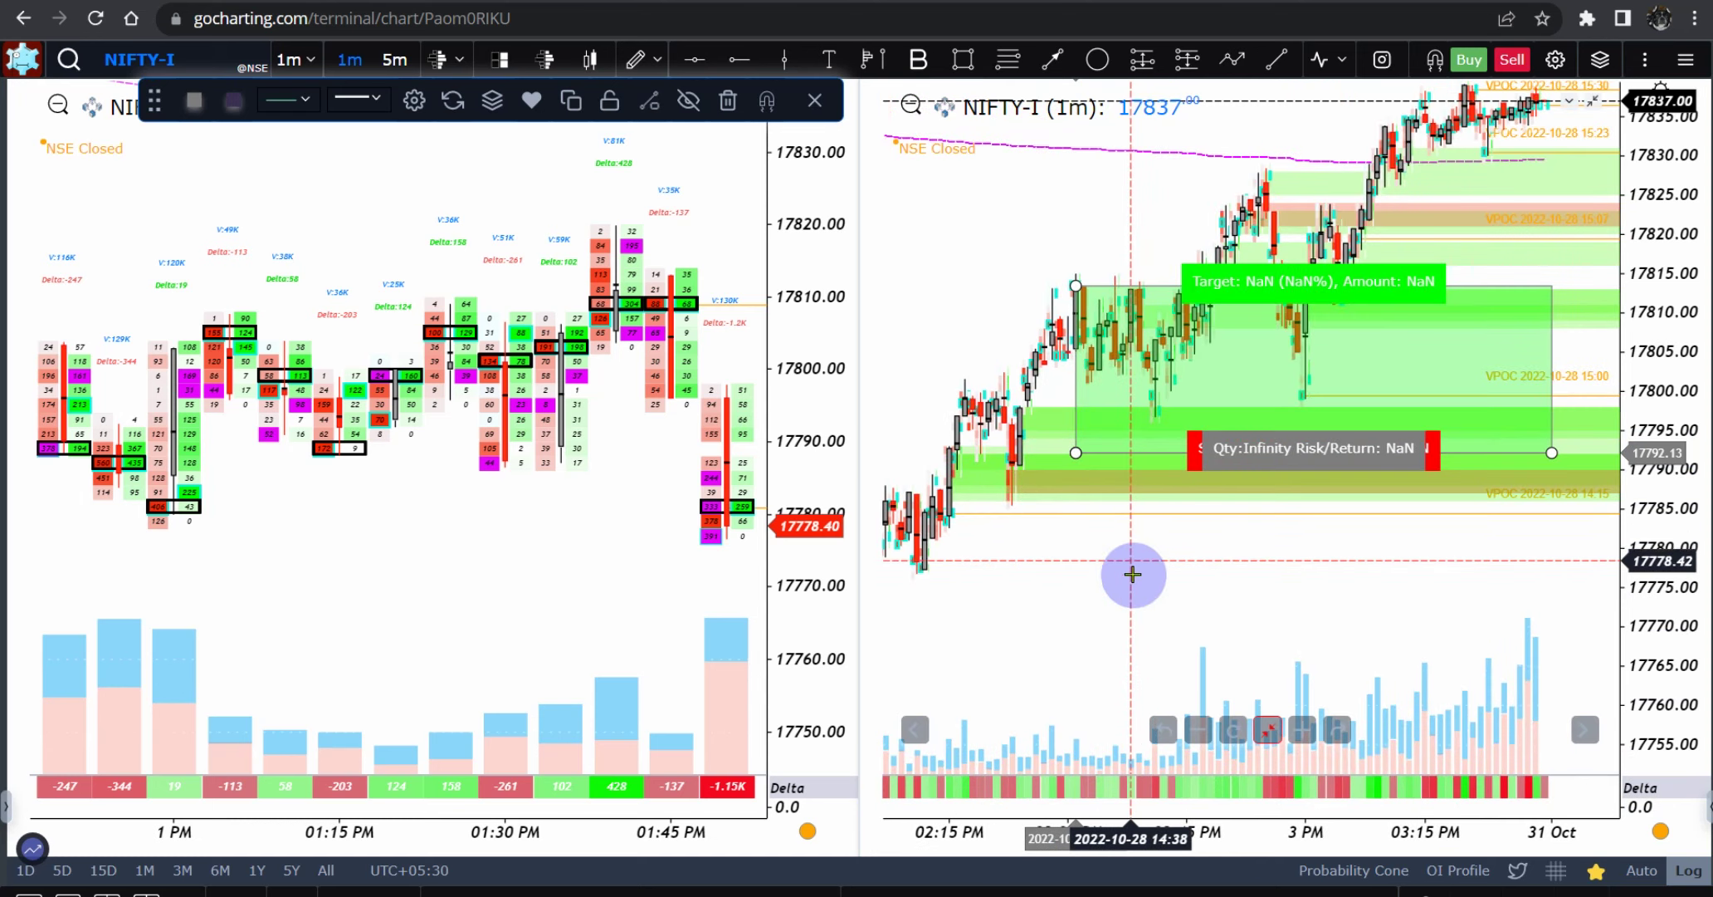
click(1136, 558)
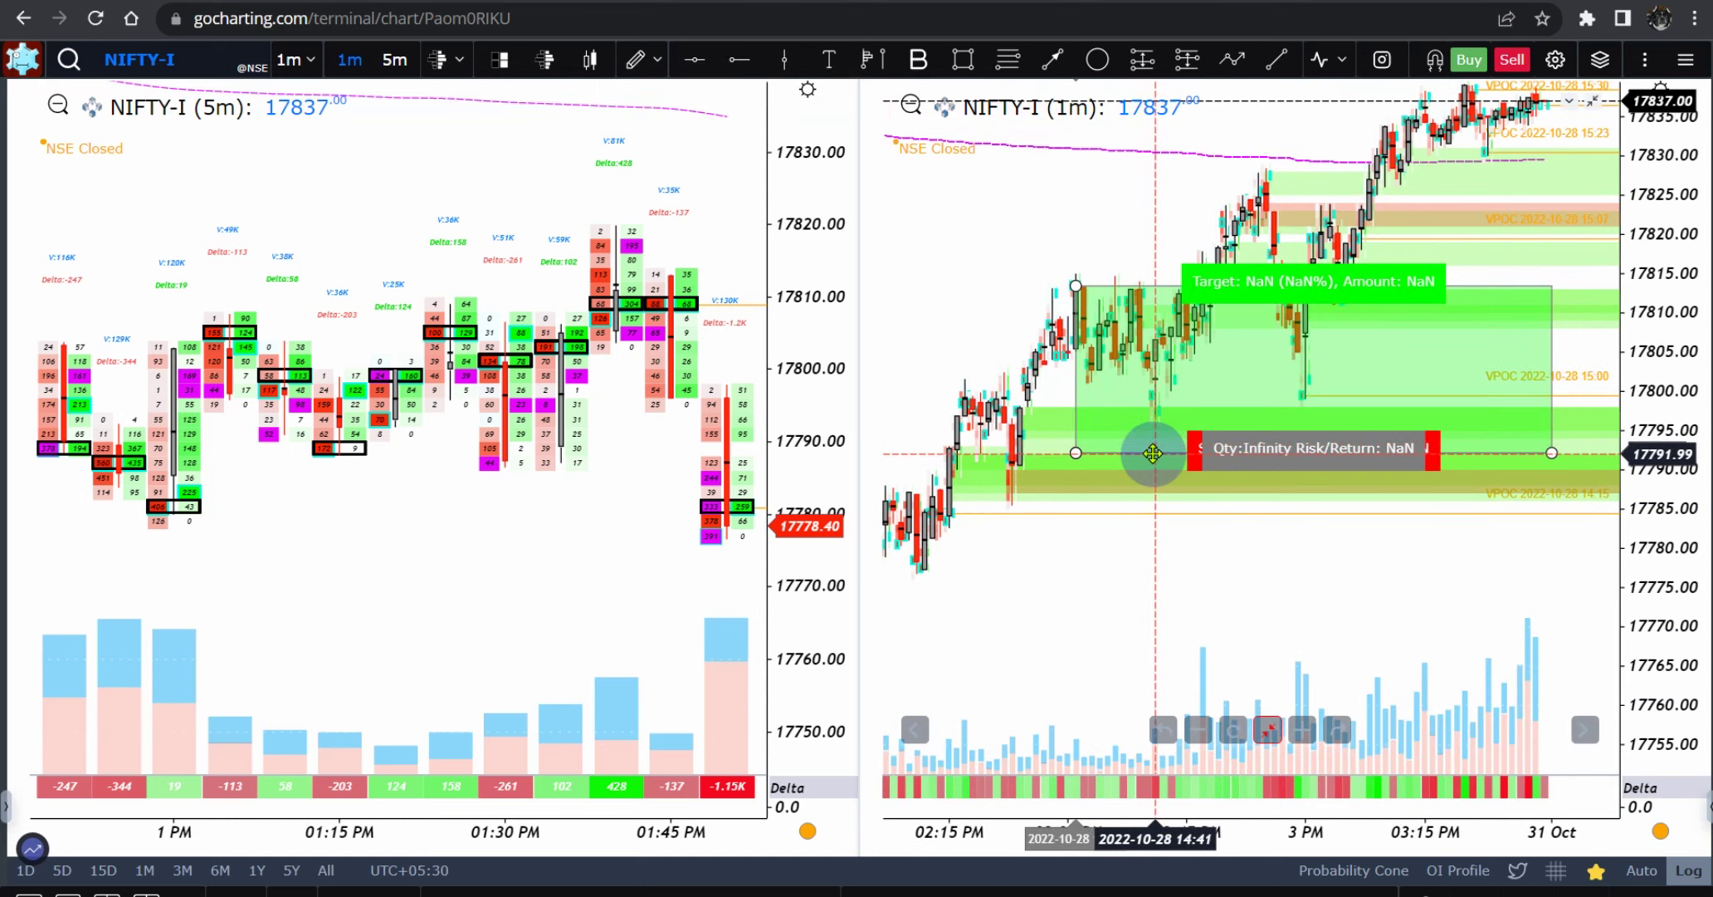
click(1153, 453)
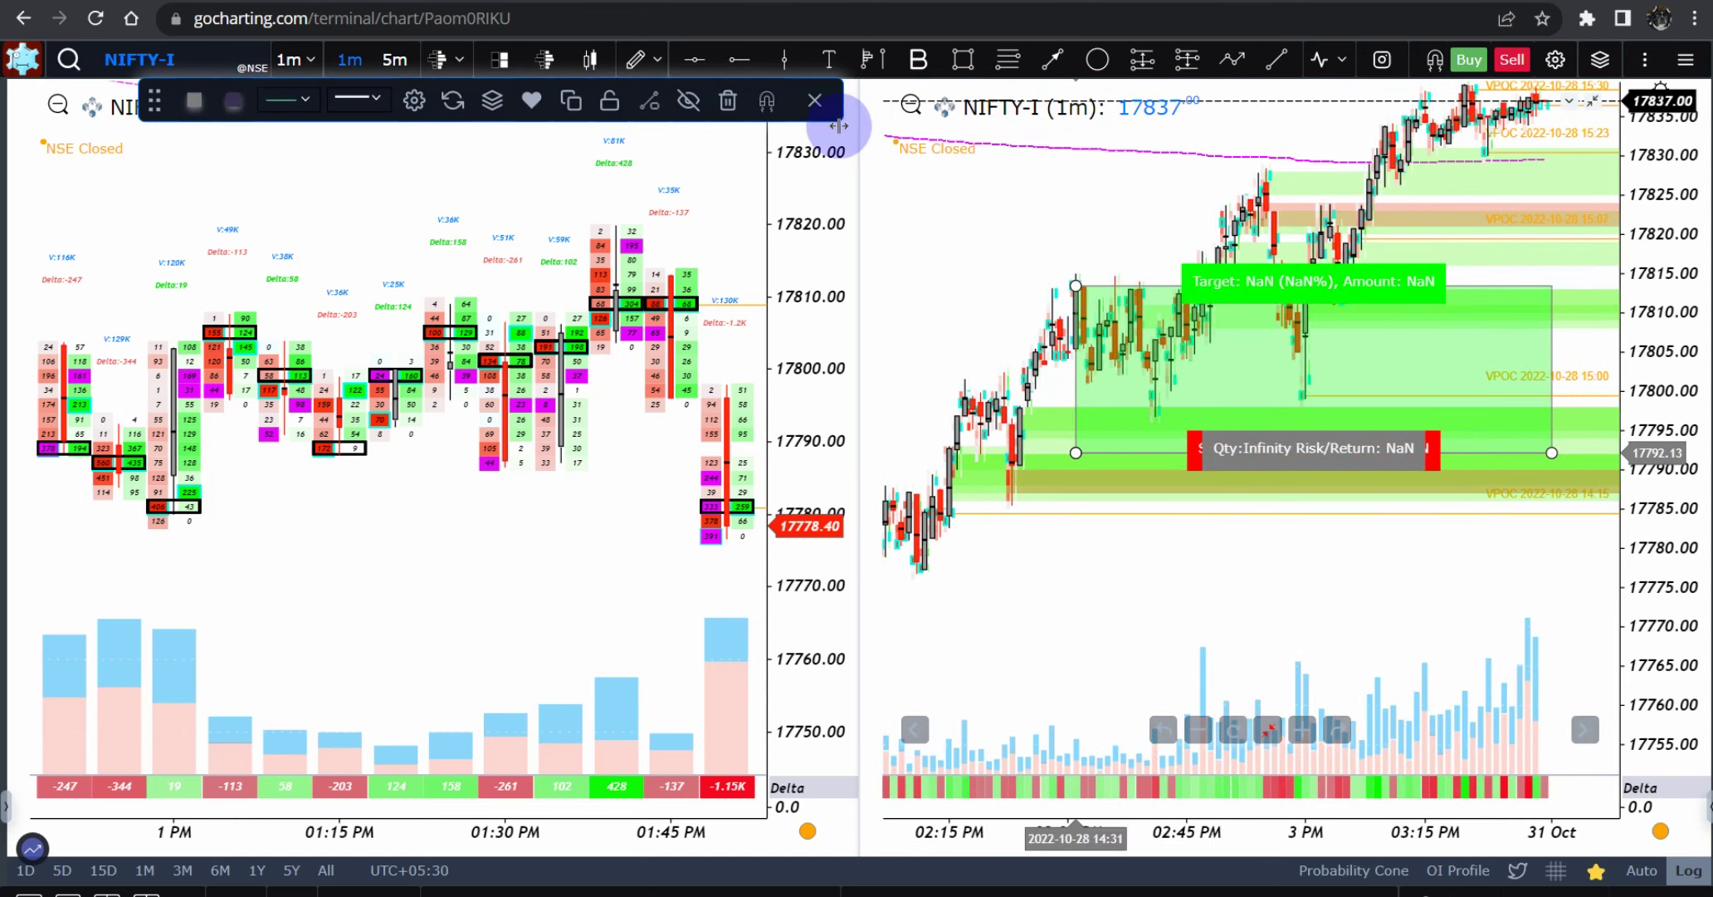
click(728, 100)
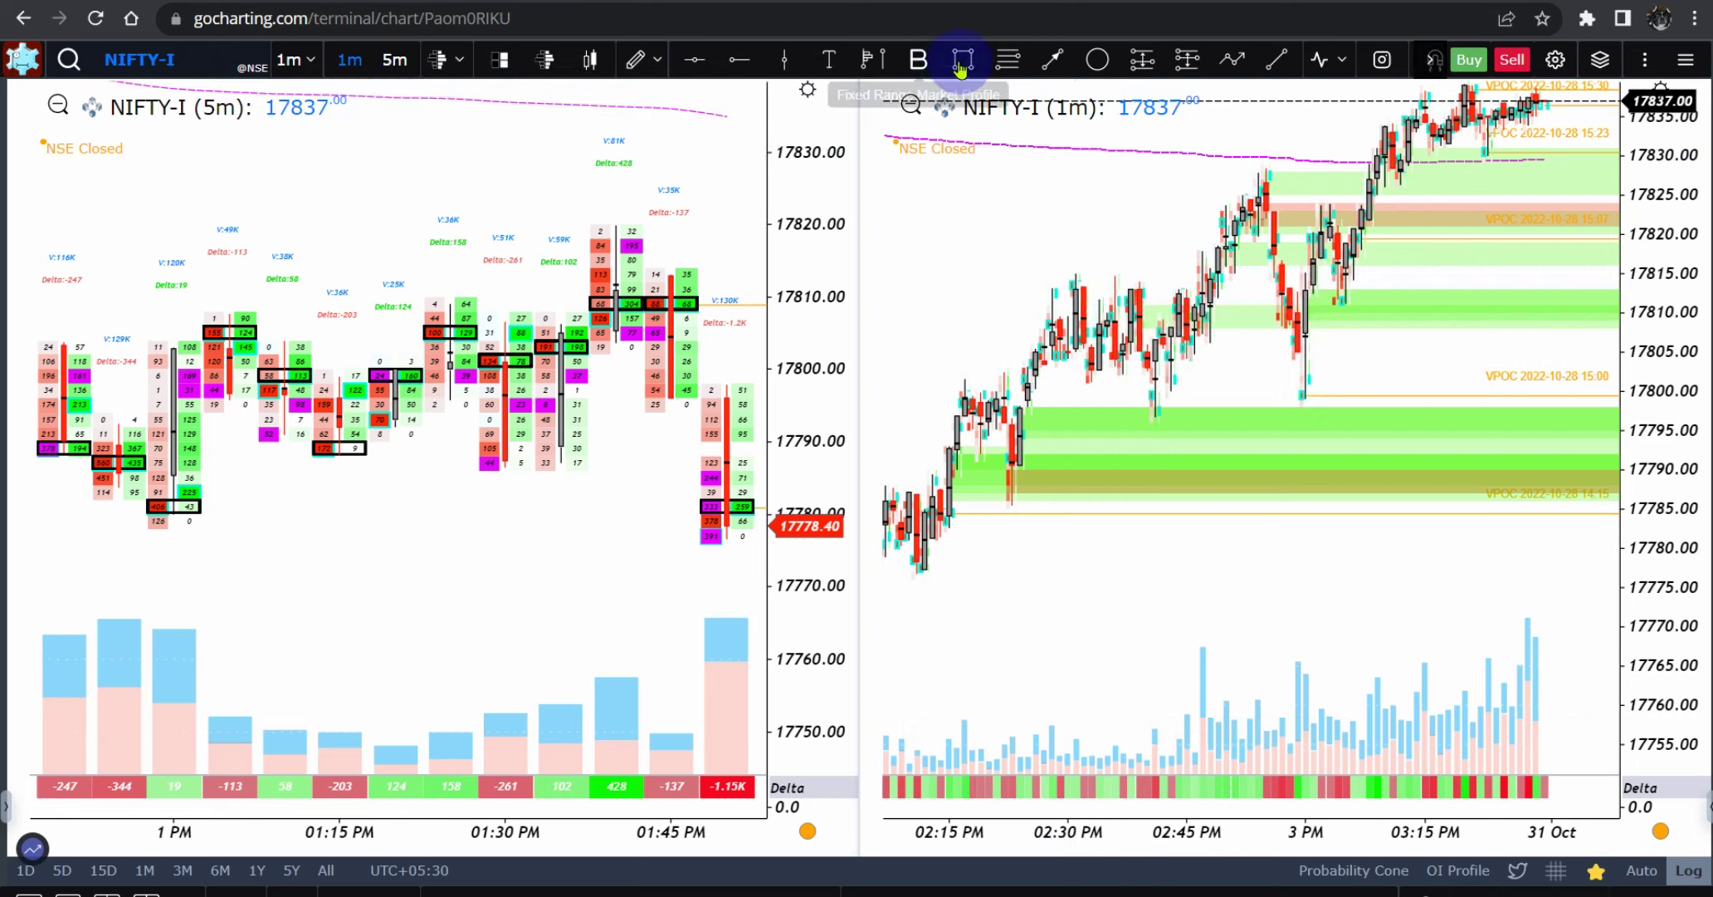
Place a long position around 14:35 with entry 17791.13, stop 8.57 points below and target 23.59 points above.
click(1139, 67)
click(1115, 459)
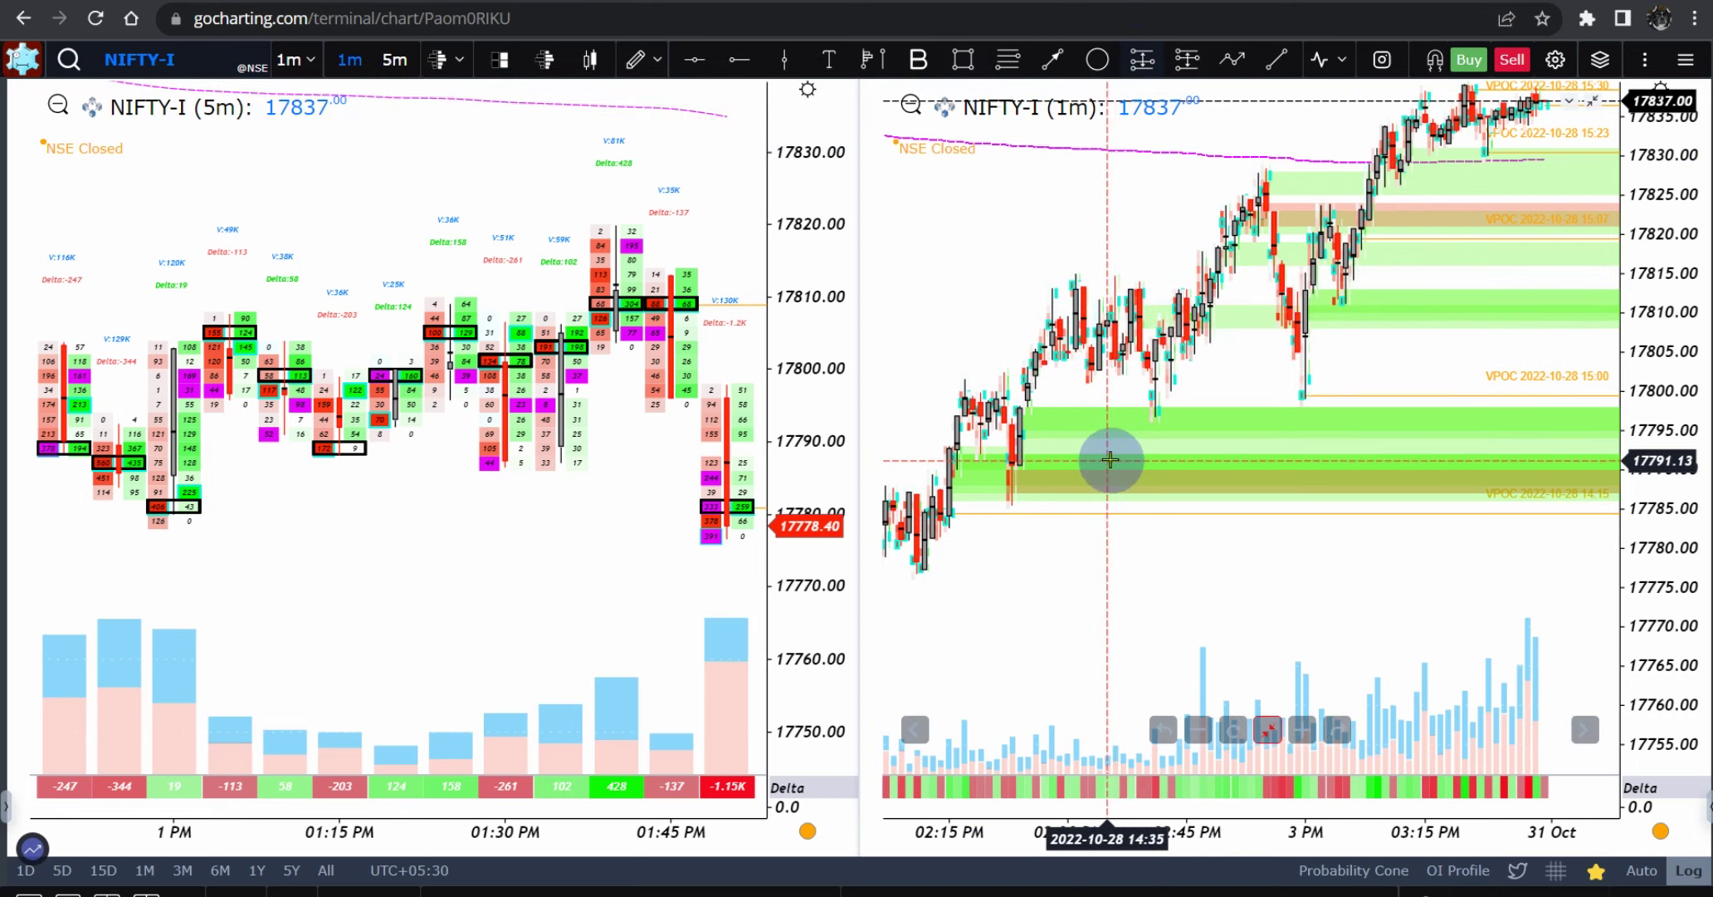
click(1108, 390)
drag(1111, 390, 1093, 275)
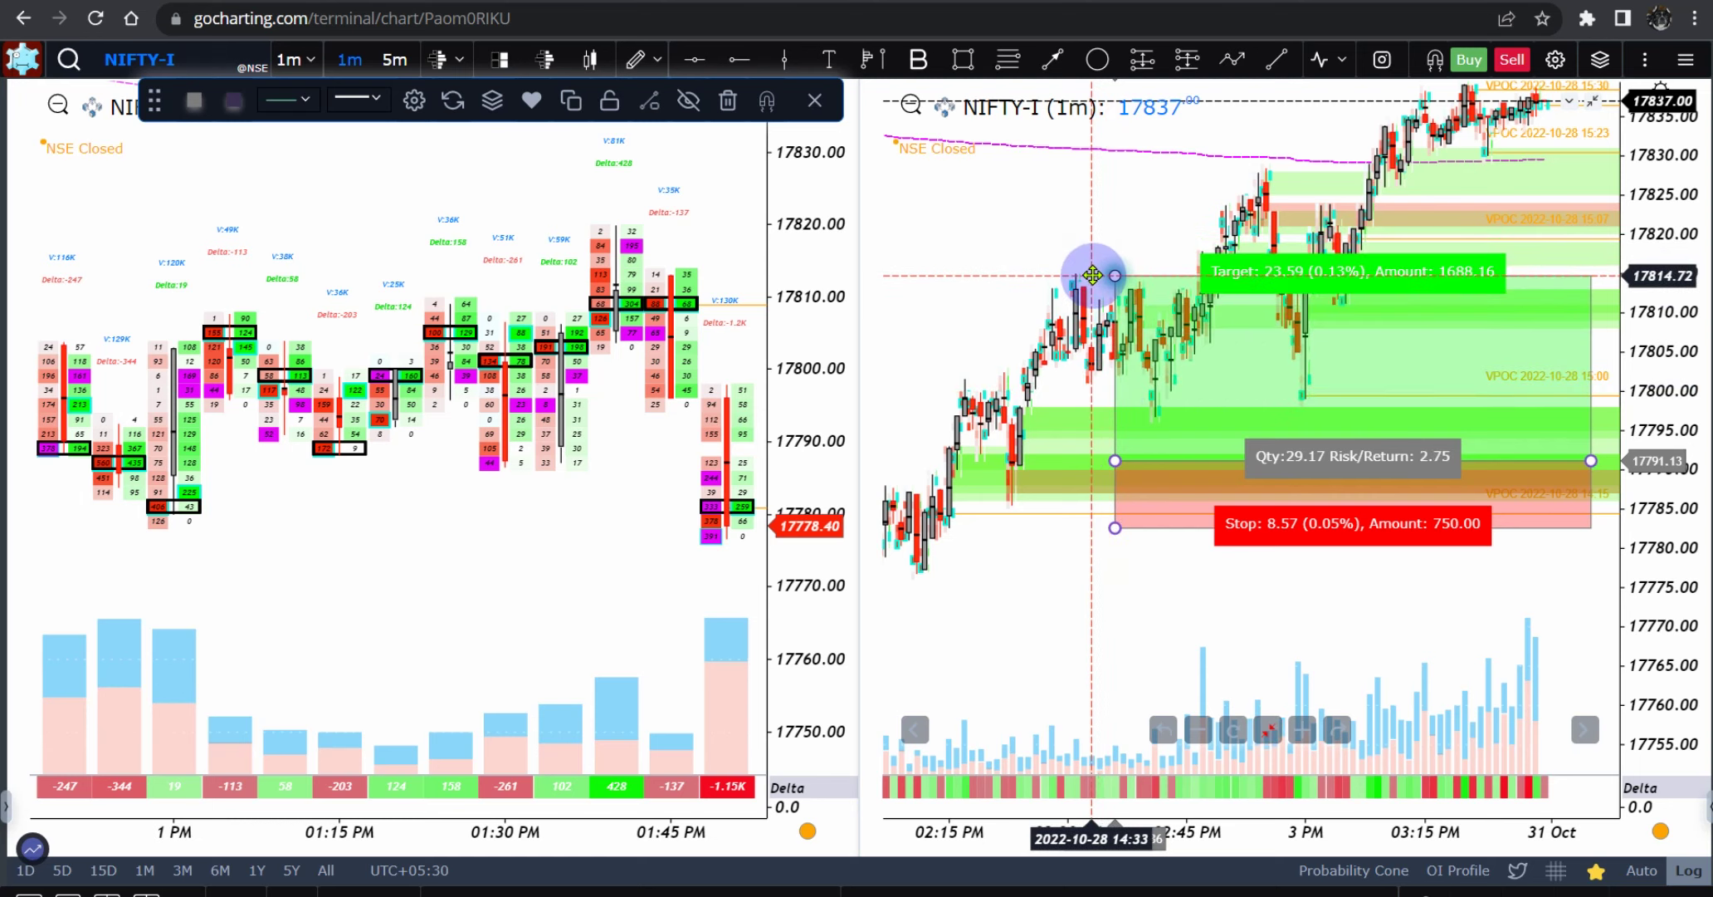